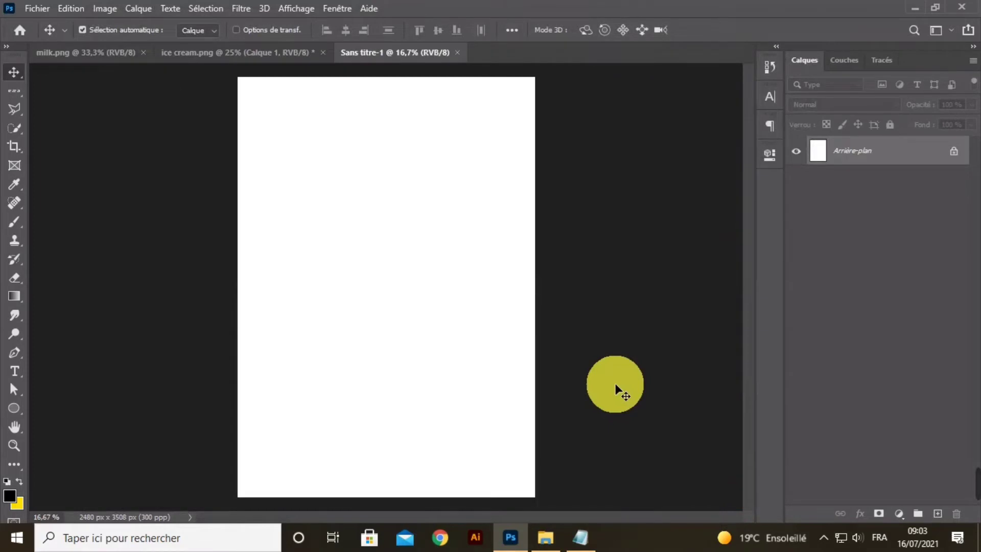
Add a solid colour fill layer above the background with hex colour 0069a4
click(898, 512)
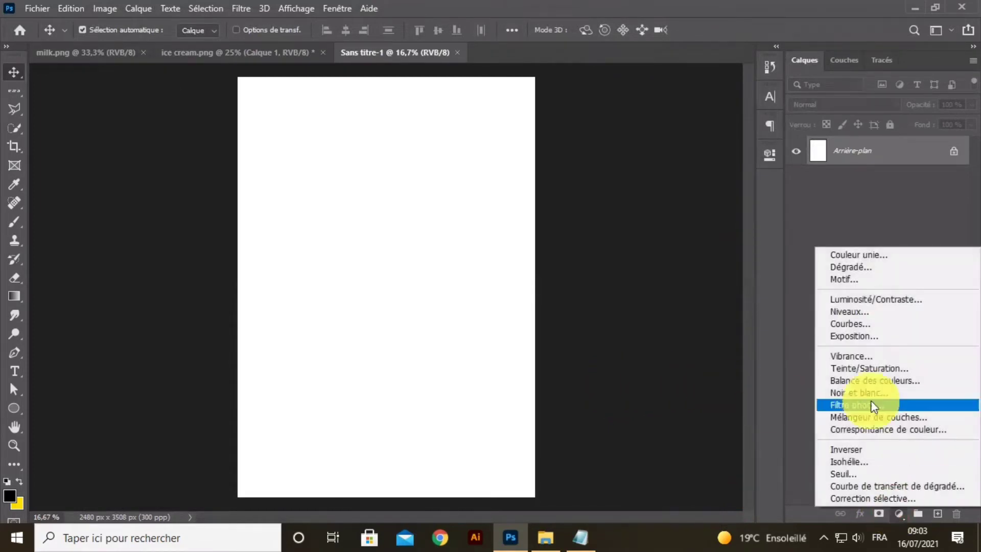
click(852, 254)
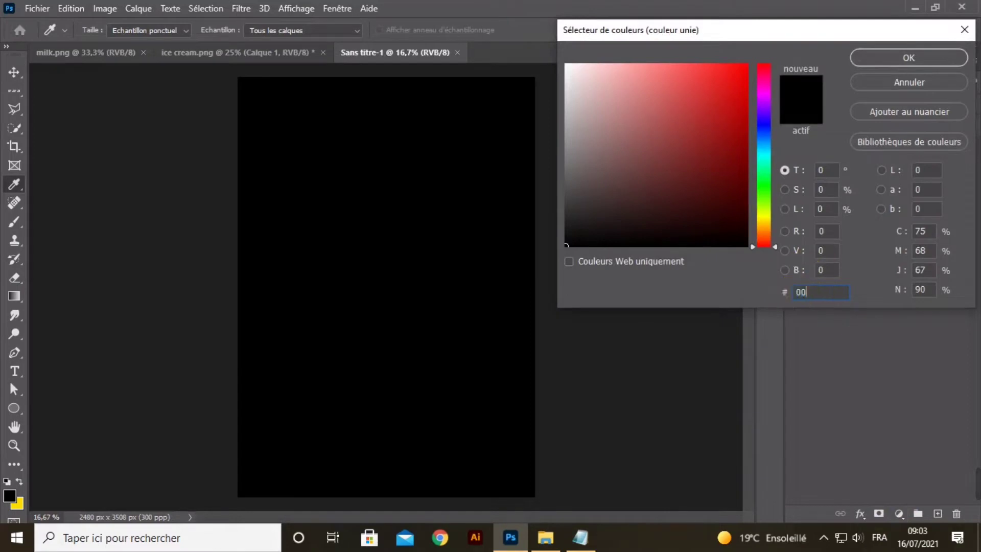
click(800, 287)
text(0069)
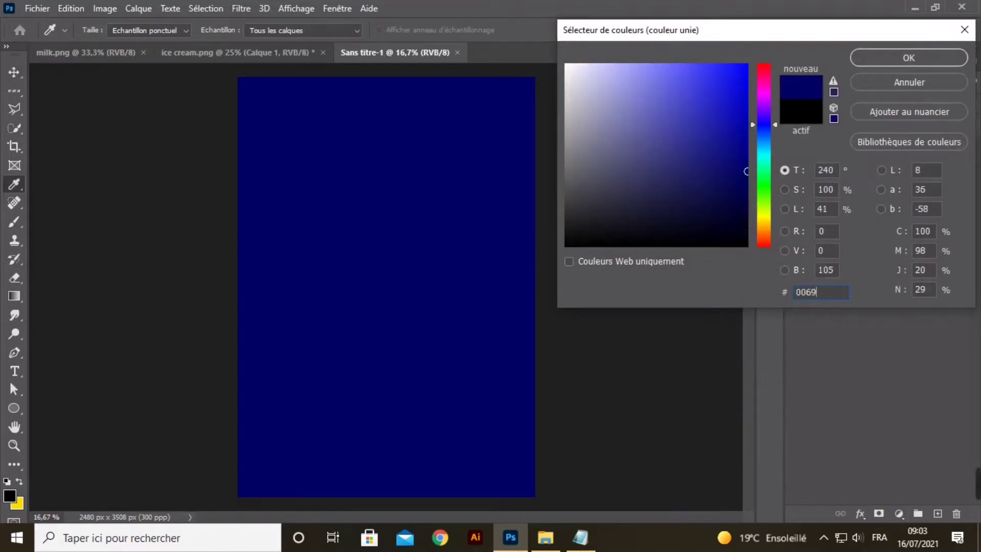
text(a)
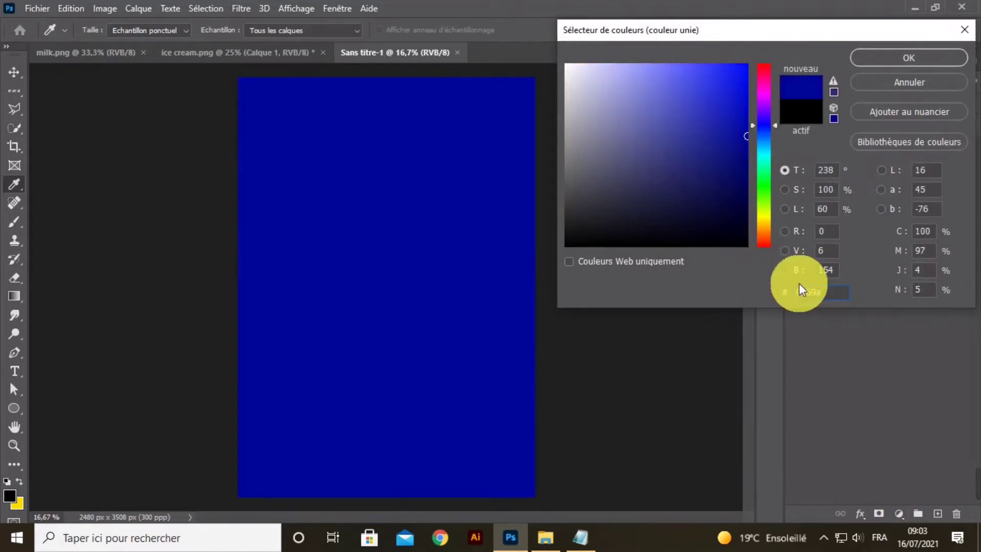
text(4)
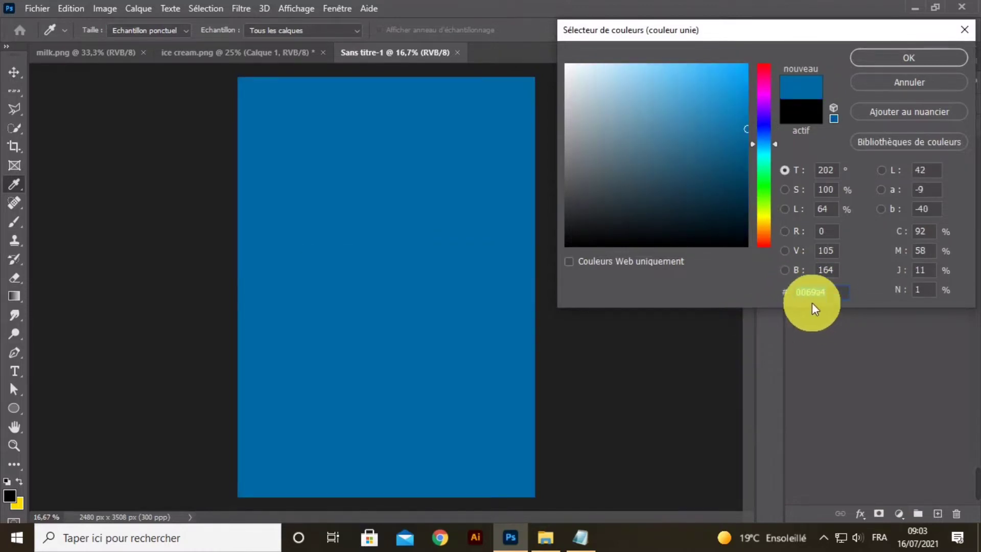
click(868, 61)
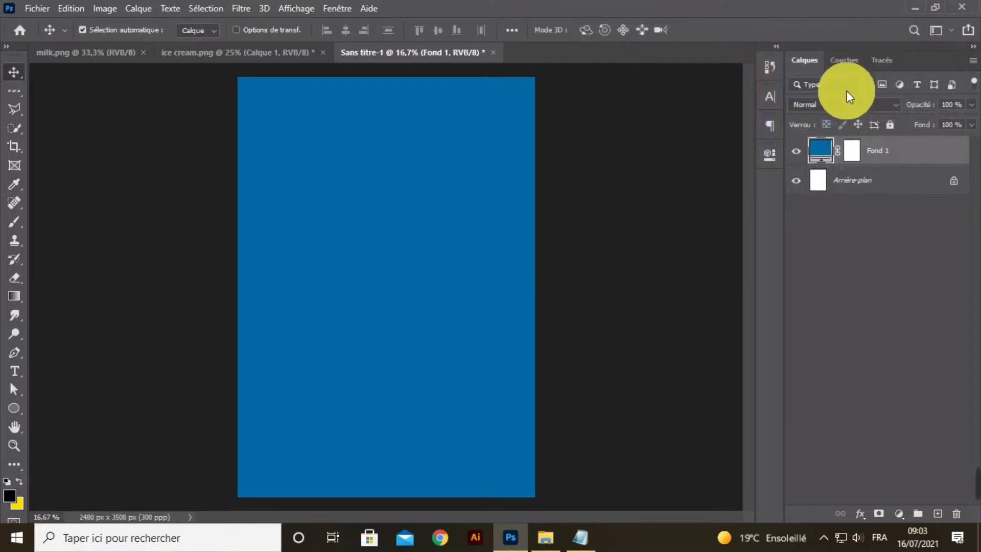
Add a second solid colour fill layer above the first one, using hex colour 1b529c
click(899, 512)
click(884, 259)
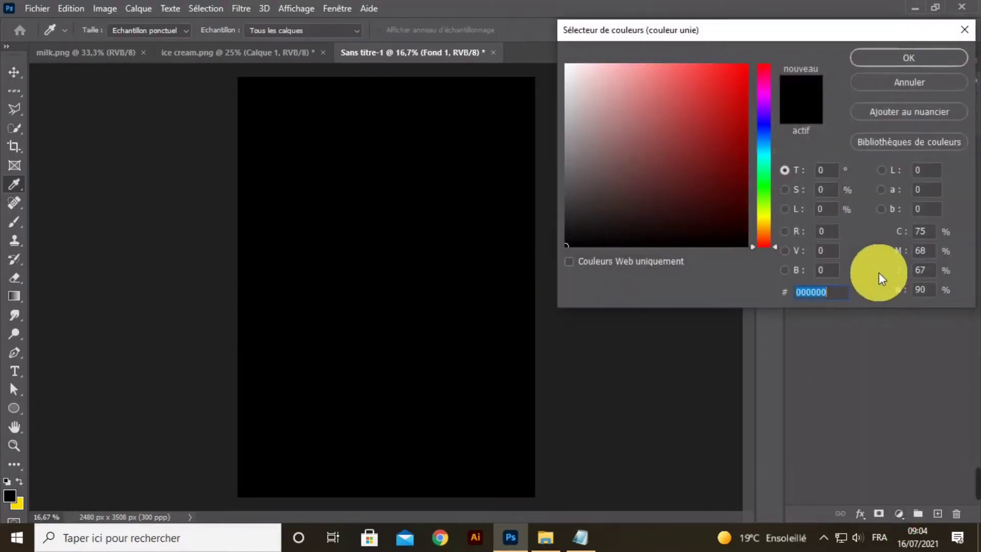
text(1b)
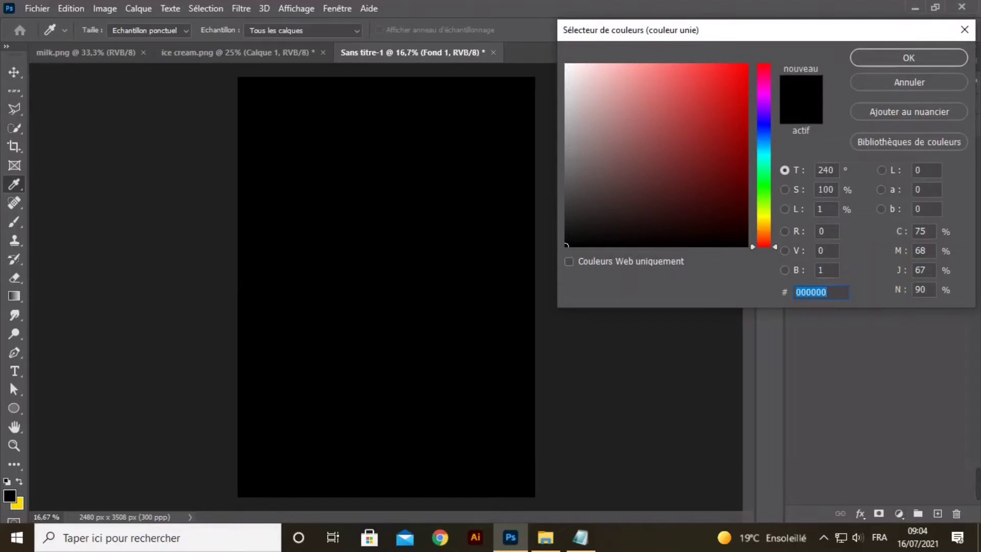
text(5)
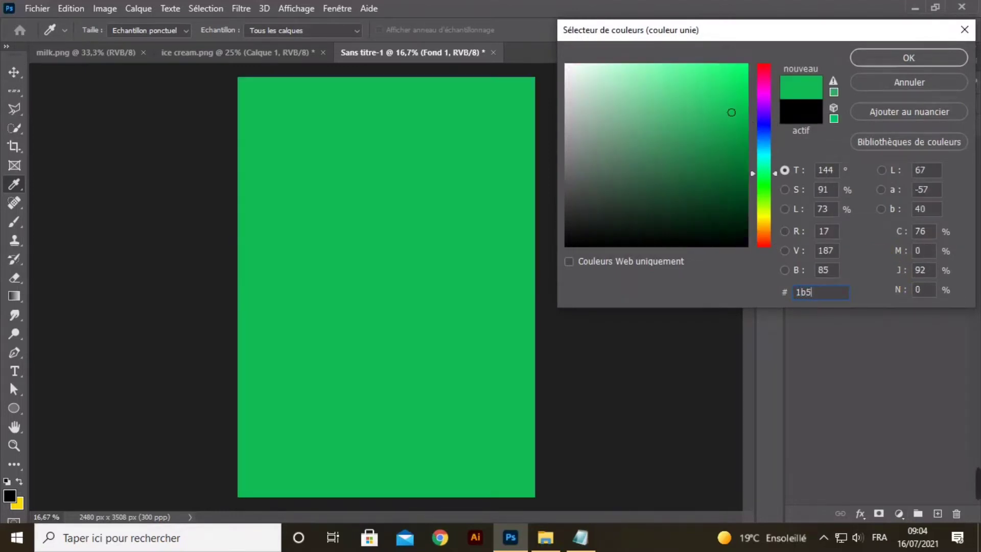
text(29c)
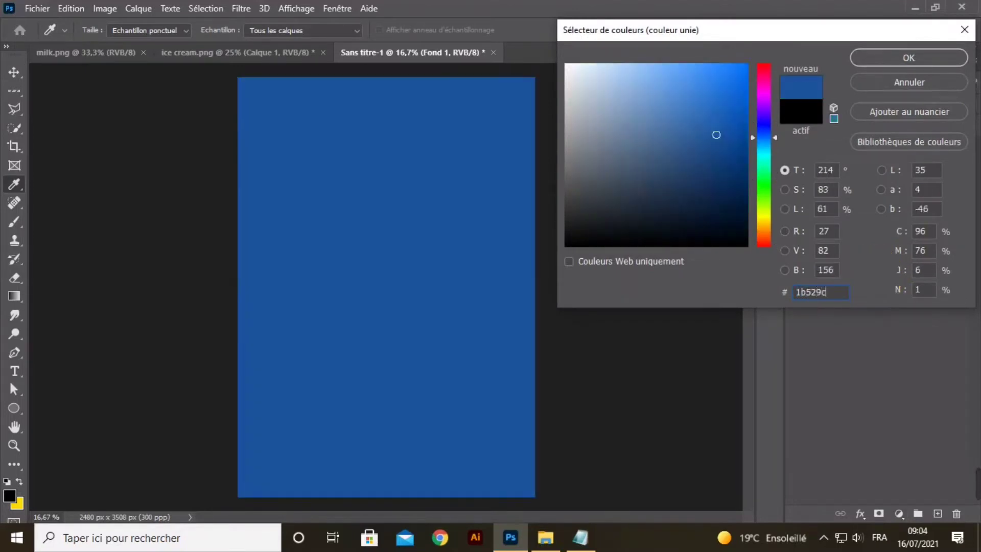
drag(843, 291, 774, 306)
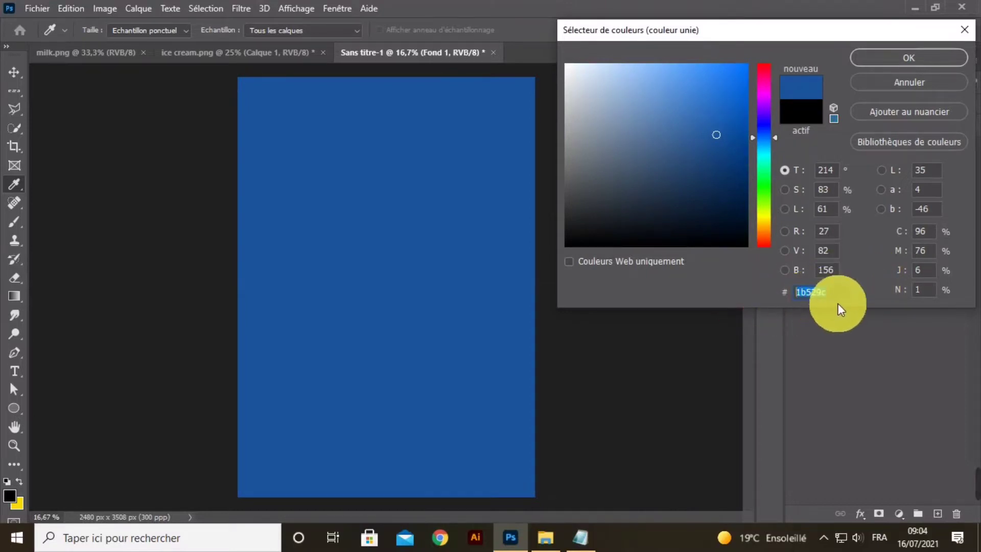
click(876, 59)
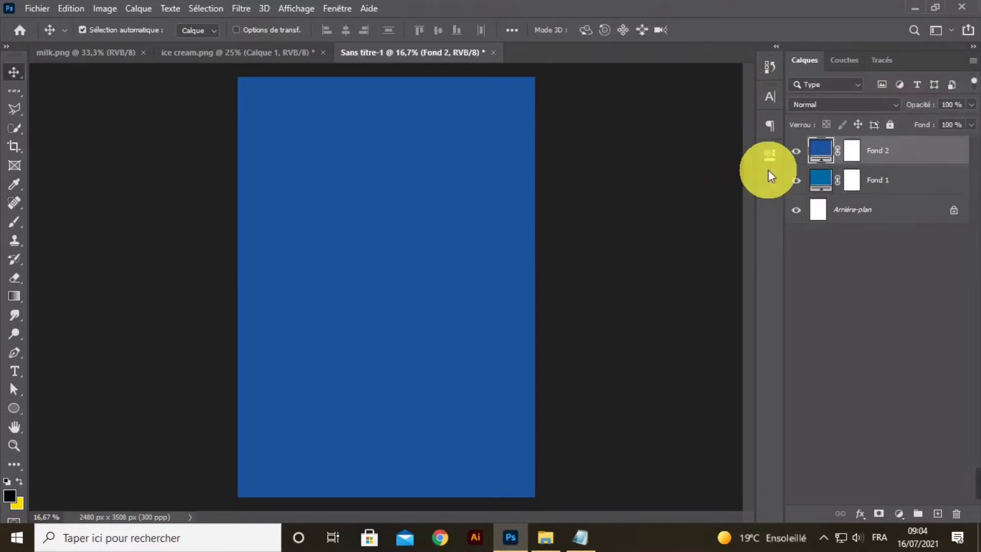
click(795, 153)
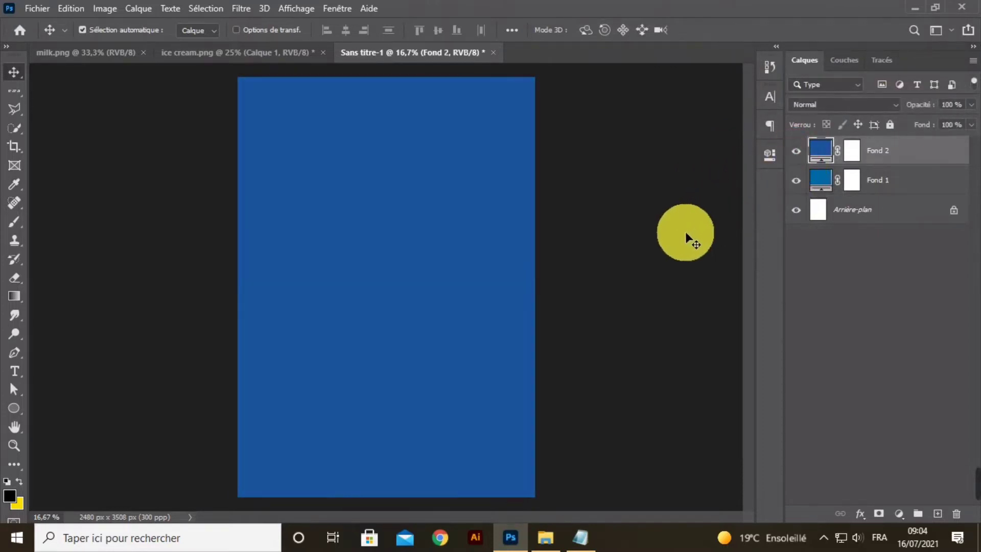
Target the mask of the upper fill layer Fond 2 and set the foreground colour to black
click(852, 153)
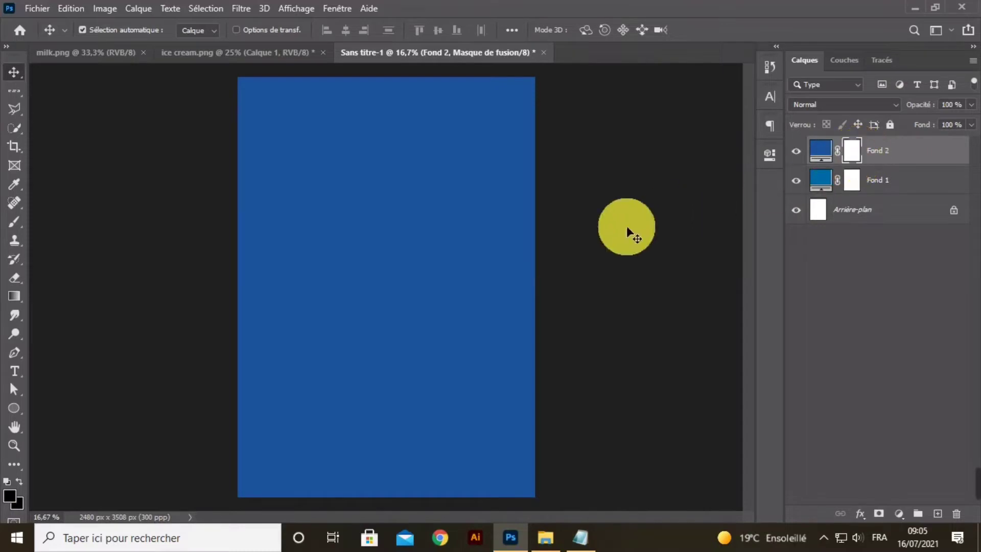
click(9, 494)
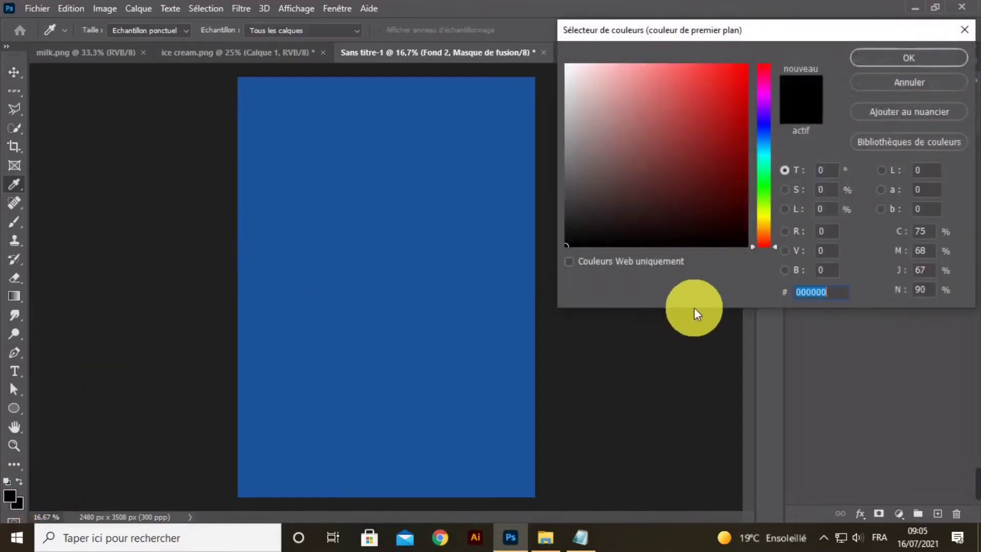
drag(647, 234, 587, 248)
click(921, 58)
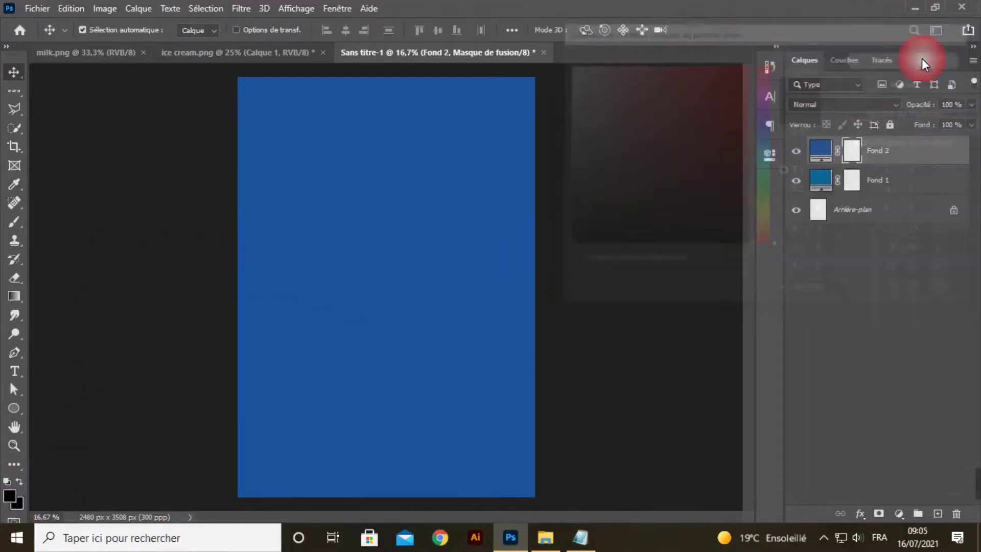
Enlarge the soft brush to about 3281 px and dab black once on the Fond 2 mask, slightly above the page's centre
click(14, 222)
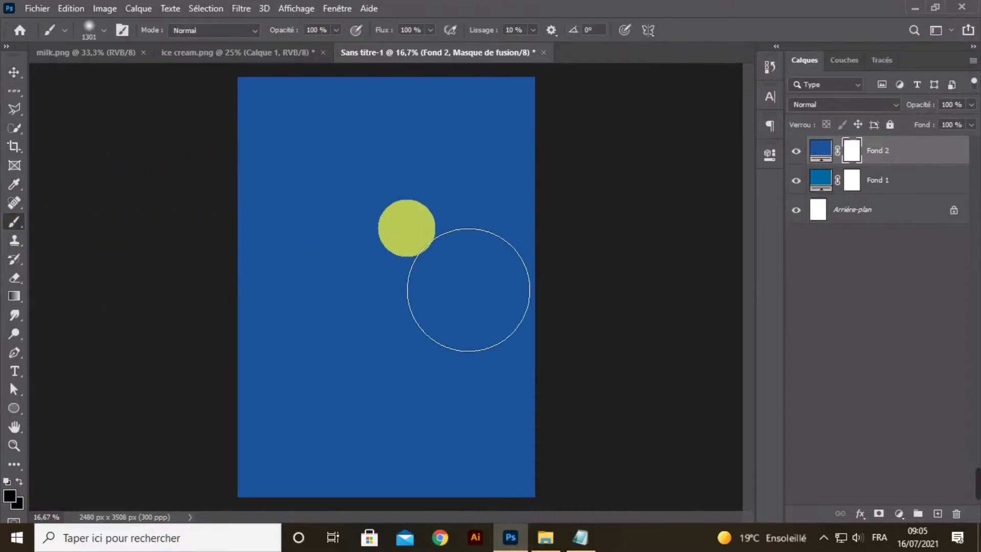
drag(407, 228, 541, 243)
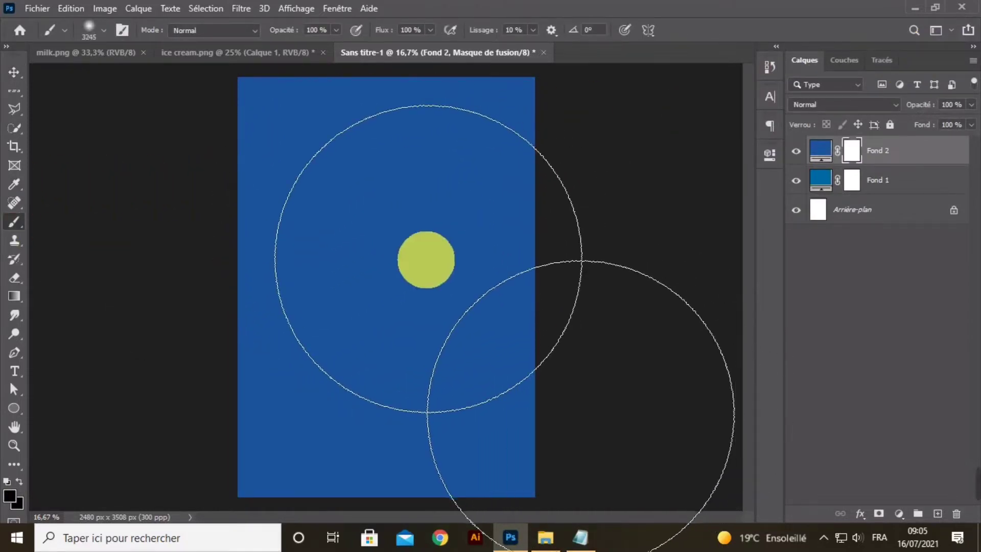
drag(383, 267, 390, 270)
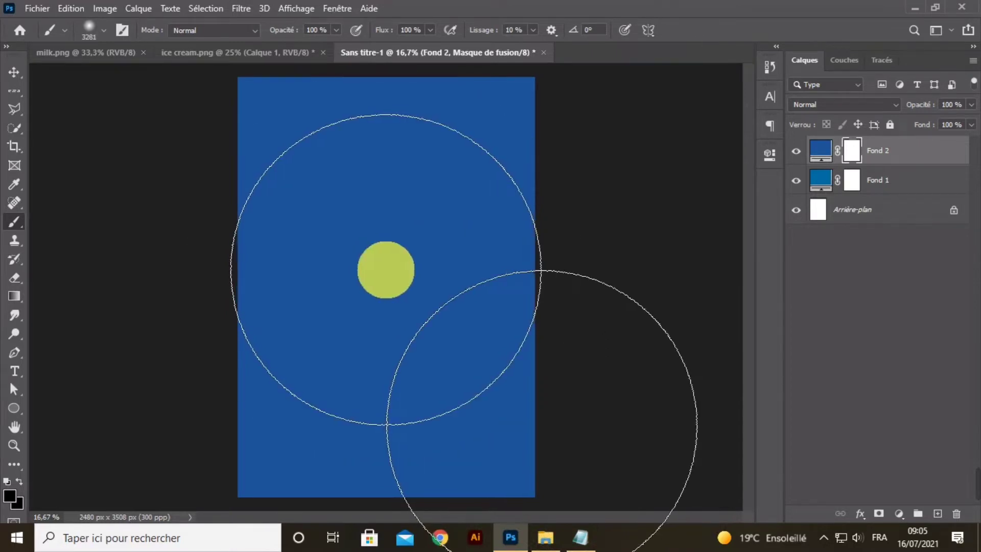
click(386, 269)
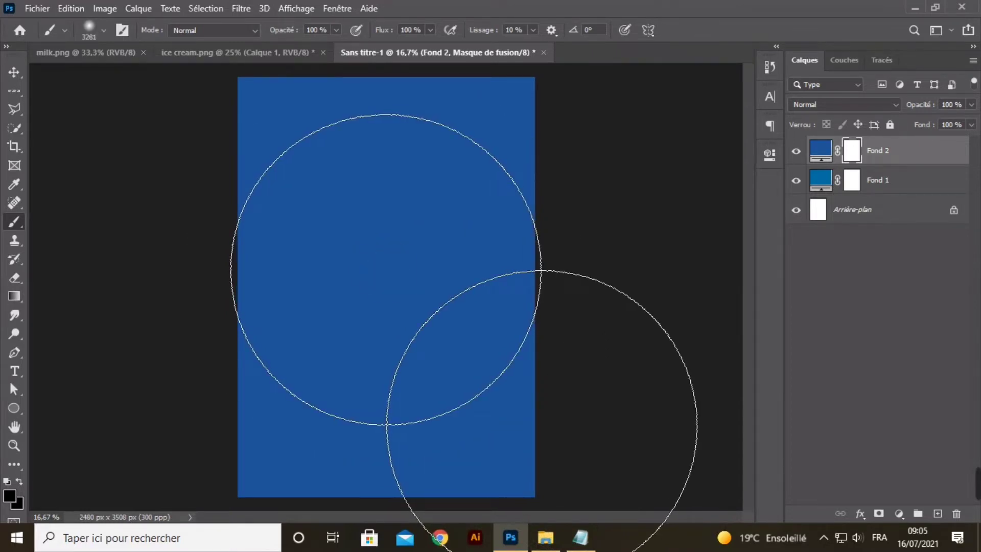
click(386, 269)
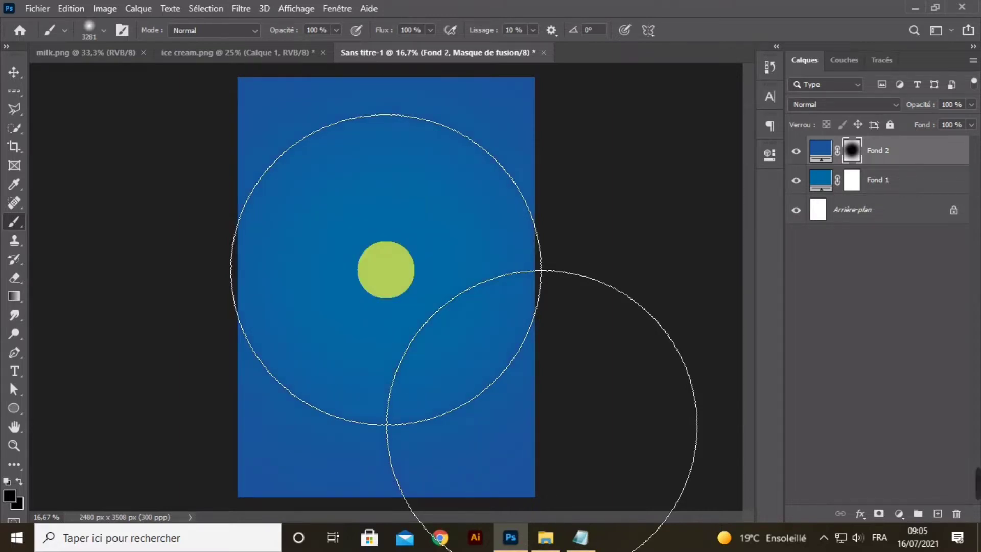
click(13, 72)
click(291, 313)
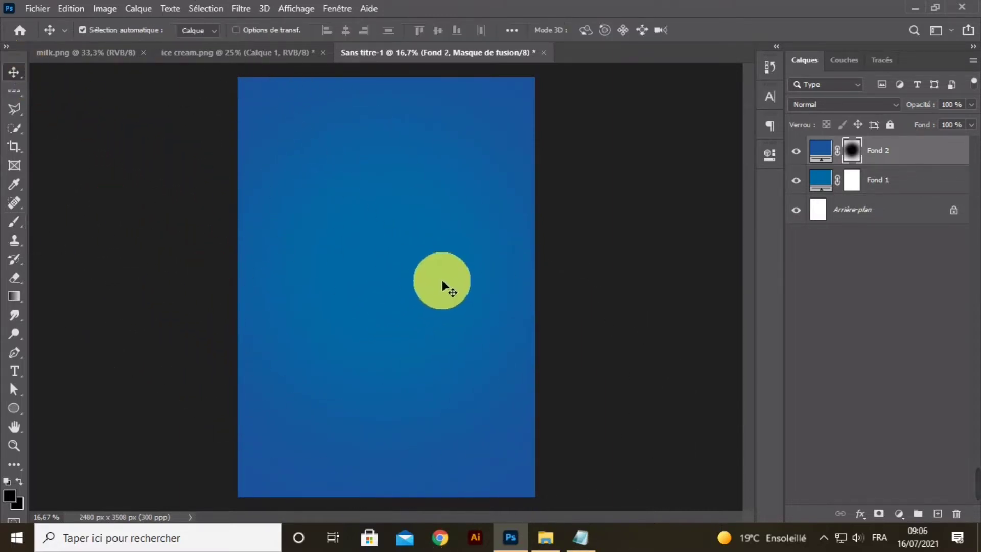
Set the blending mode of the Fond 2 layer to Produit
click(832, 105)
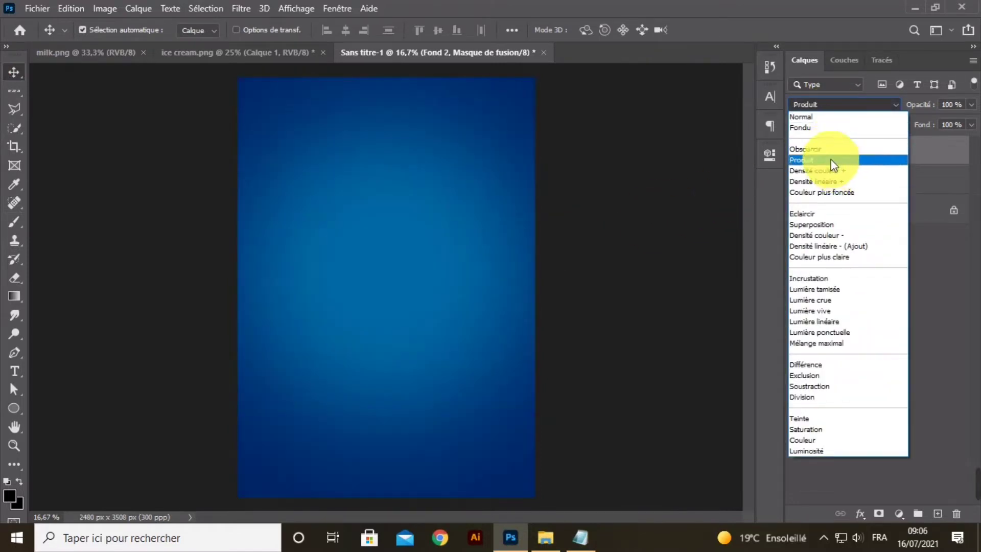
click(830, 161)
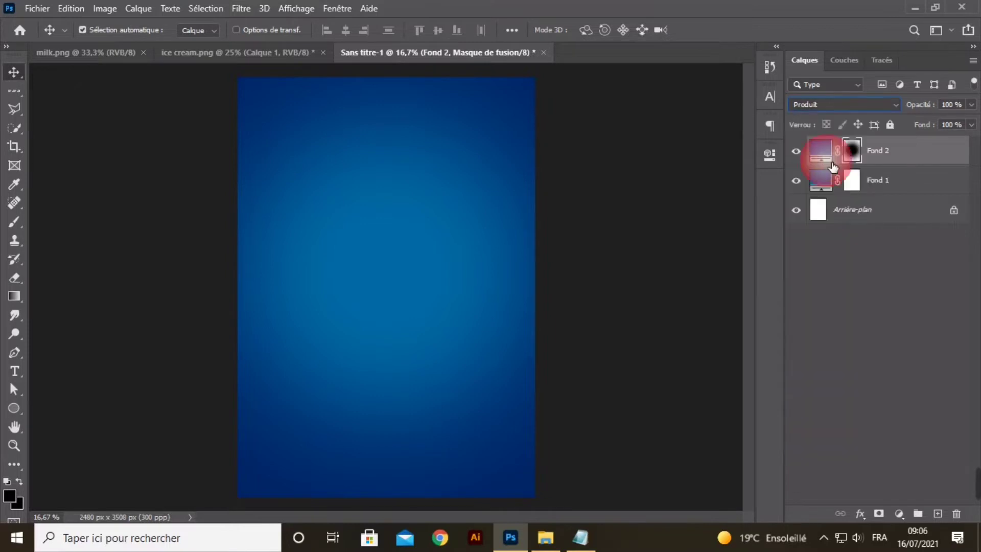
key(ctrl+minus)
key(ctrl+minus)
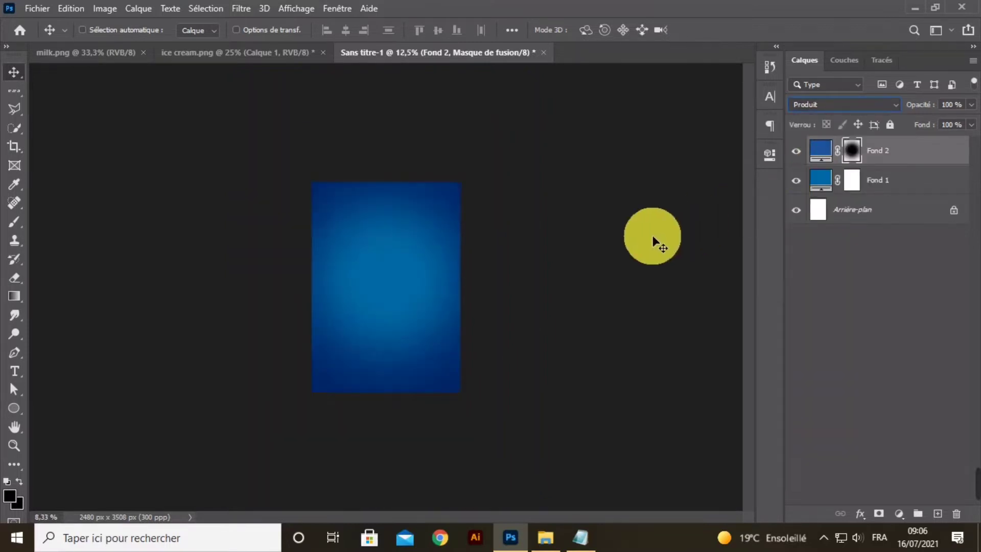
key(ctrl+plus)
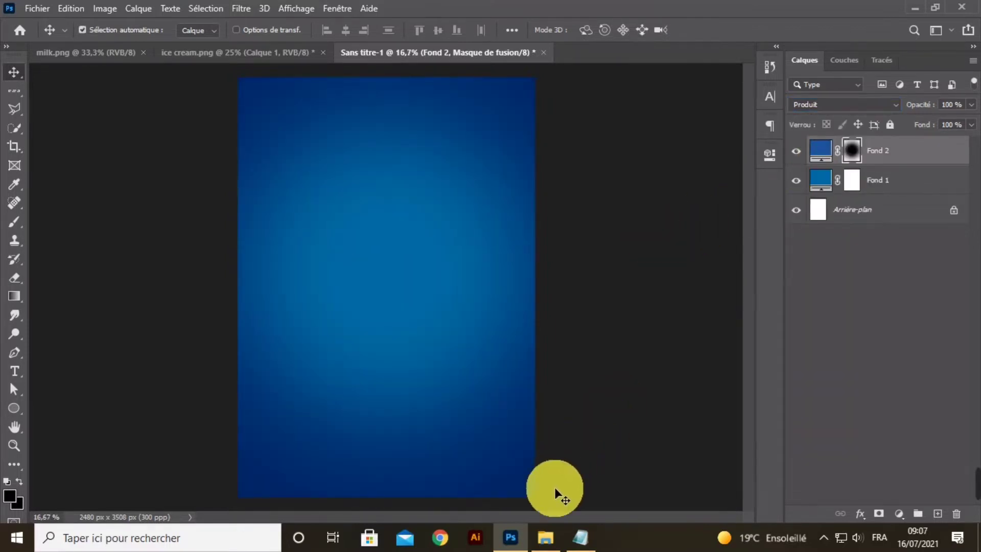
Place the ray image into the document, centred and scaled to 37.89 % so it spans the full page height
click(545, 538)
drag(702, 186, 482, 355)
drag(387, 137, 386, 78)
click(396, 396)
drag(396, 446, 393, 498)
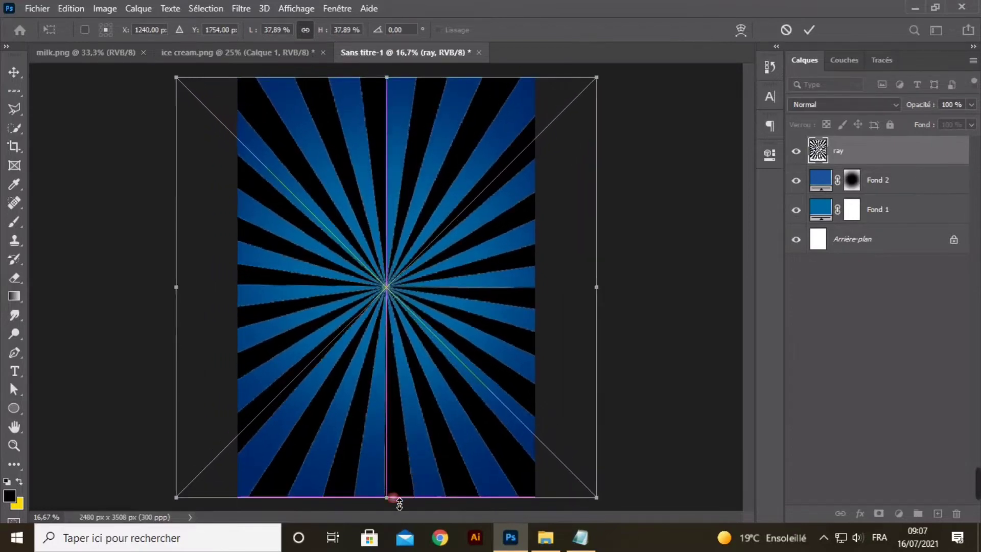
click(820, 29)
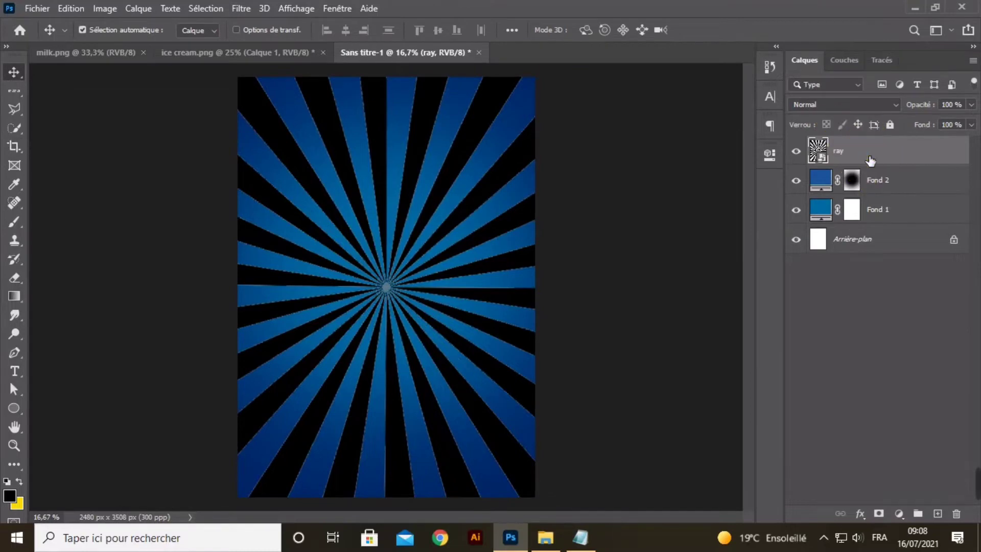
Apply a white Incrustation couleur effect to the ray layer at 100 % opacity in Normal mode
right_click(870, 159)
click(713, 25)
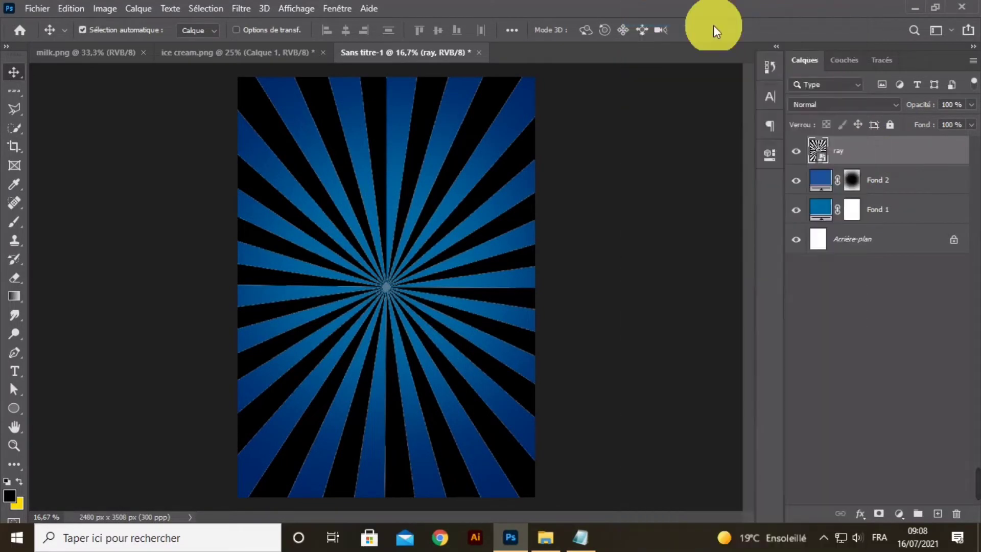
click(446, 243)
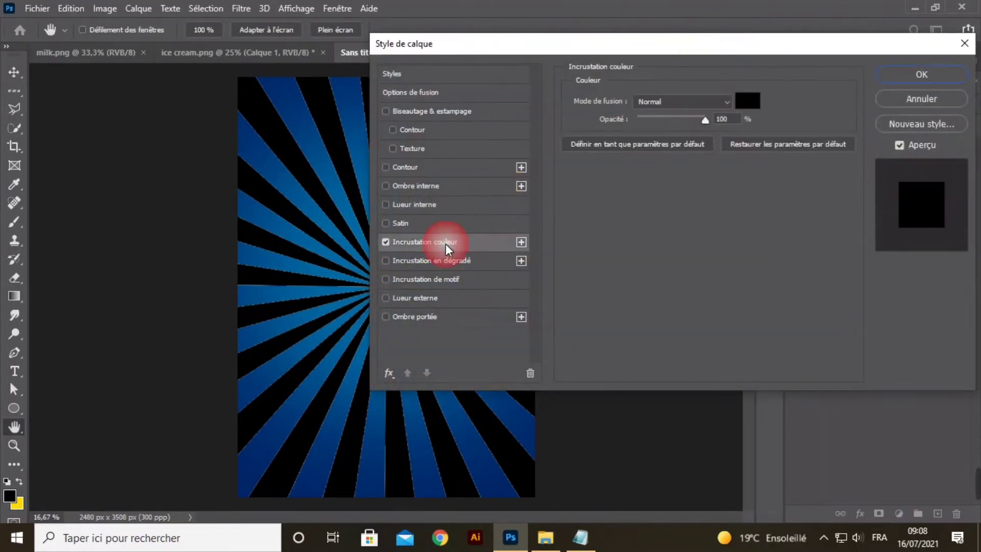
click(746, 102)
drag(707, 114, 536, 44)
click(886, 61)
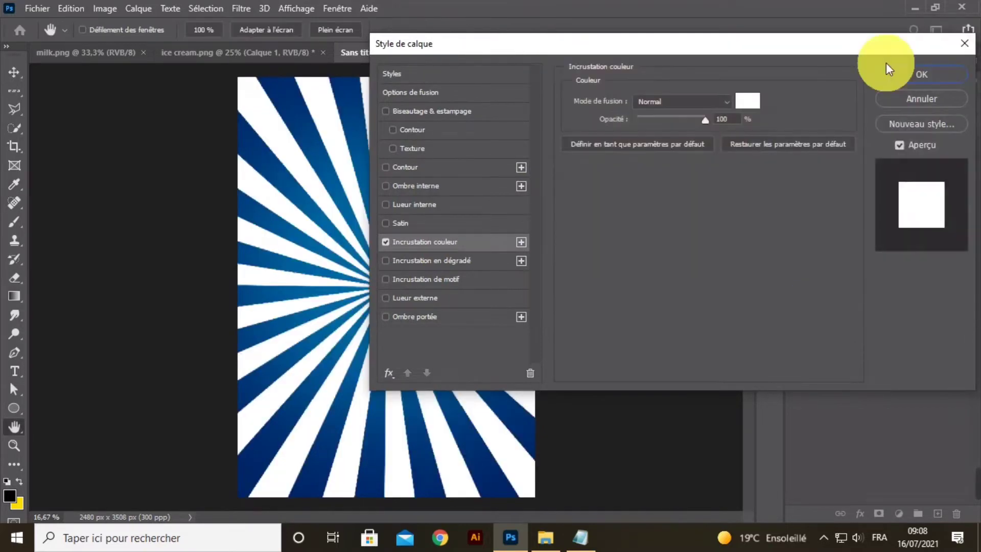
click(895, 71)
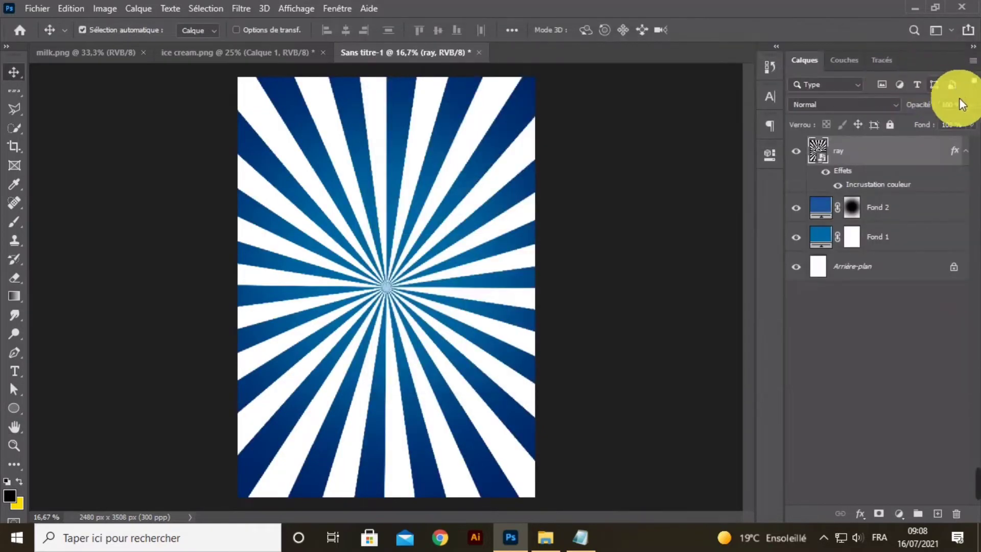
Lower the ray layer's opacity to 2 %
click(959, 108)
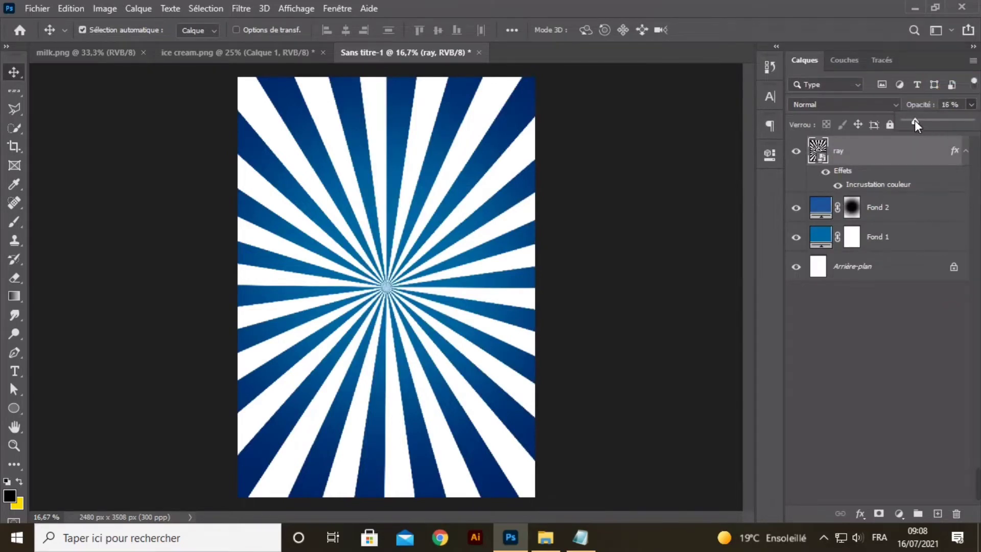
drag(914, 122, 905, 123)
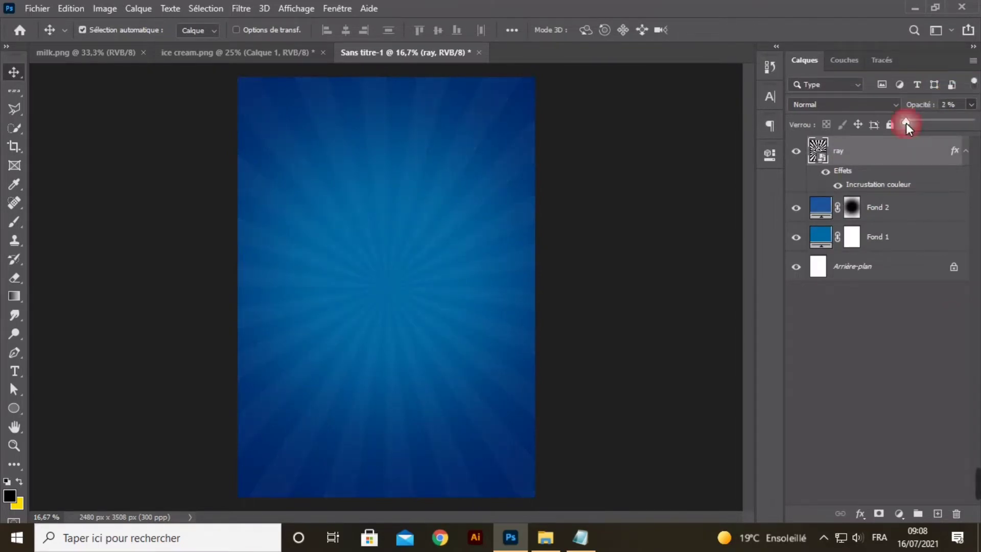
click(946, 112)
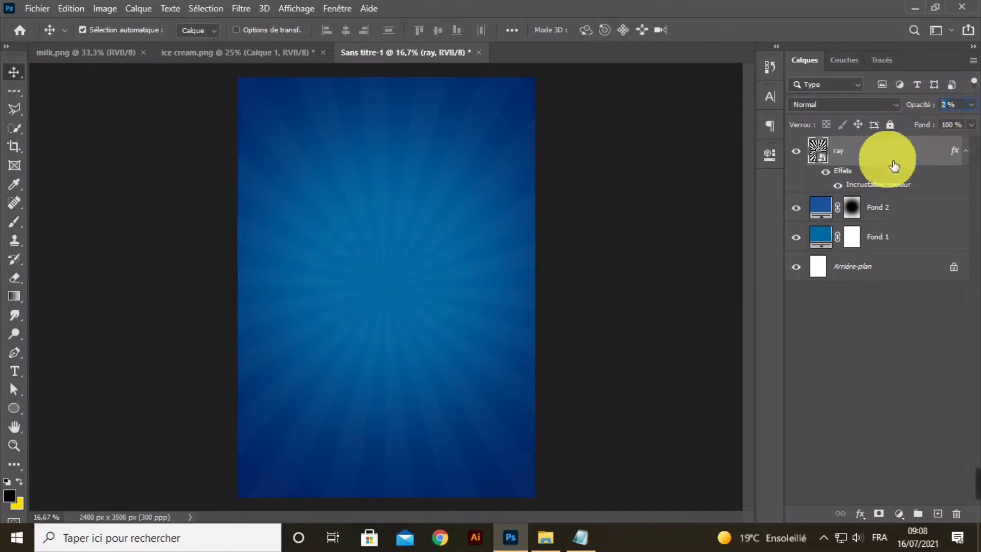
Add a layer mask to the ray layer and hide the rays at the page centre with a black soft 3281 px brush
click(886, 515)
click(845, 151)
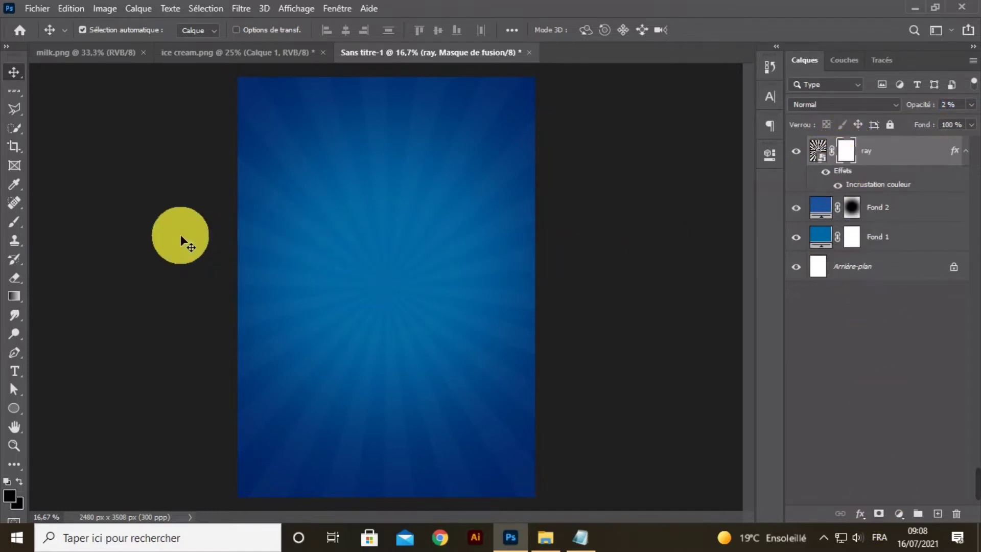
click(14, 222)
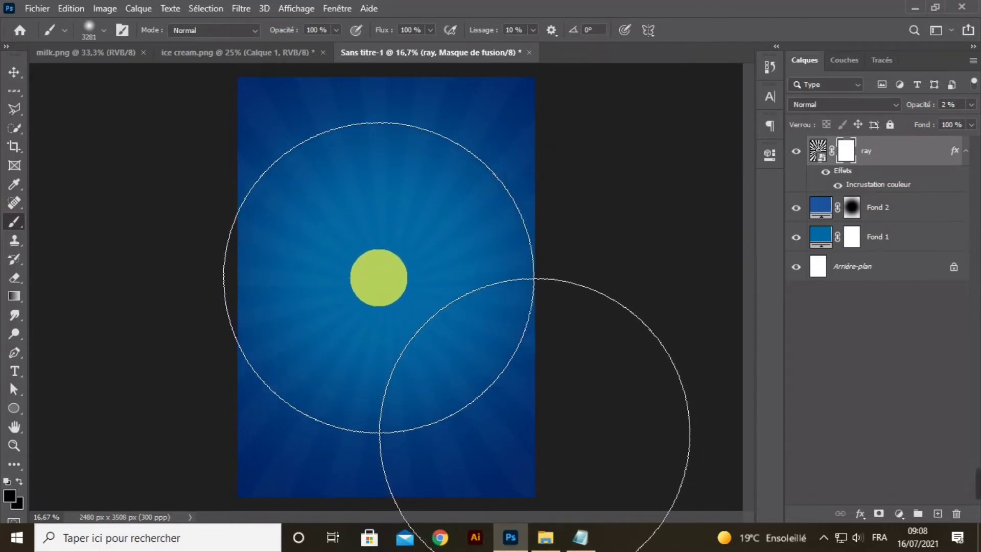
scroll(378, 280, down, 1)
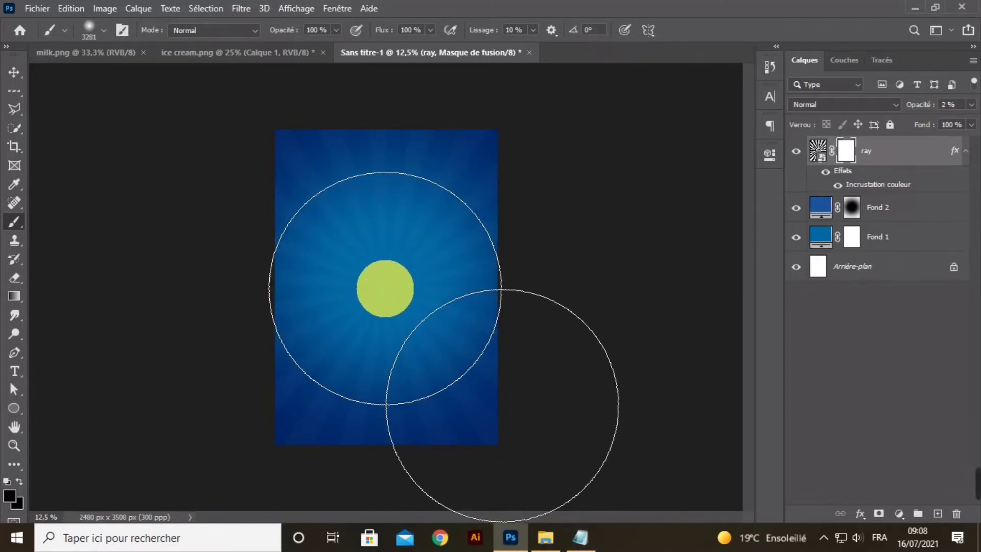
click(386, 288)
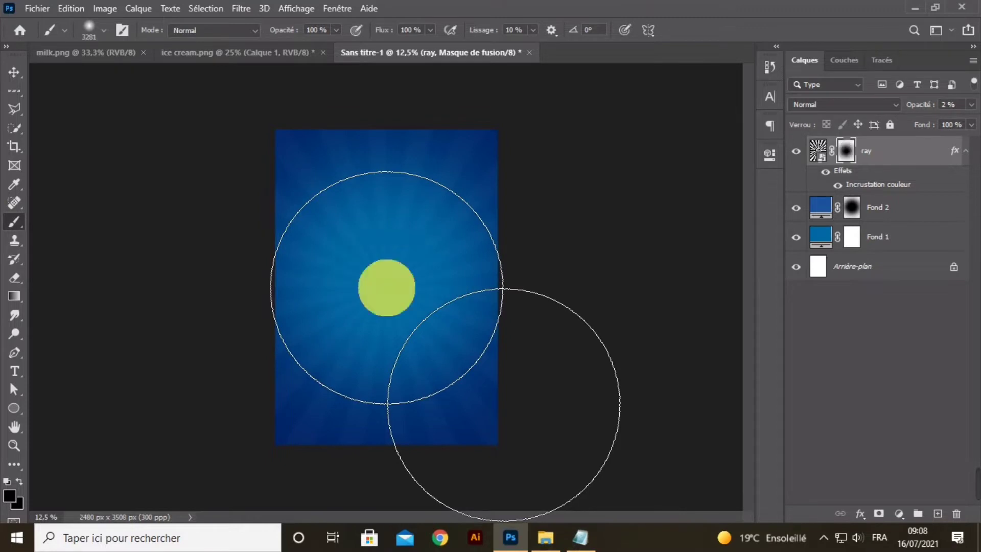
click(386, 288)
click(17, 73)
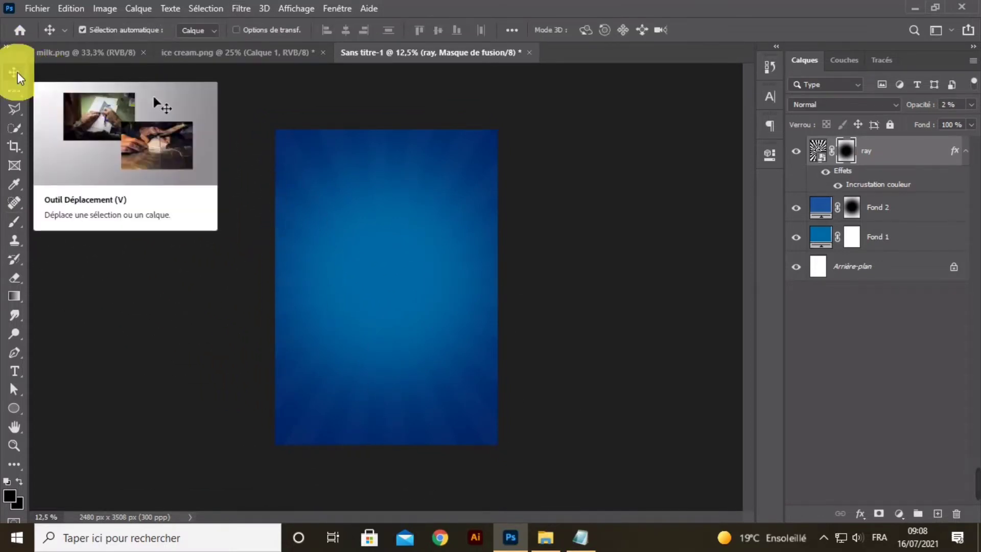
Enlarge the ray layer proportionally to 101.02 % so that it extends slightly past the page edges
key(ctrl+plus)
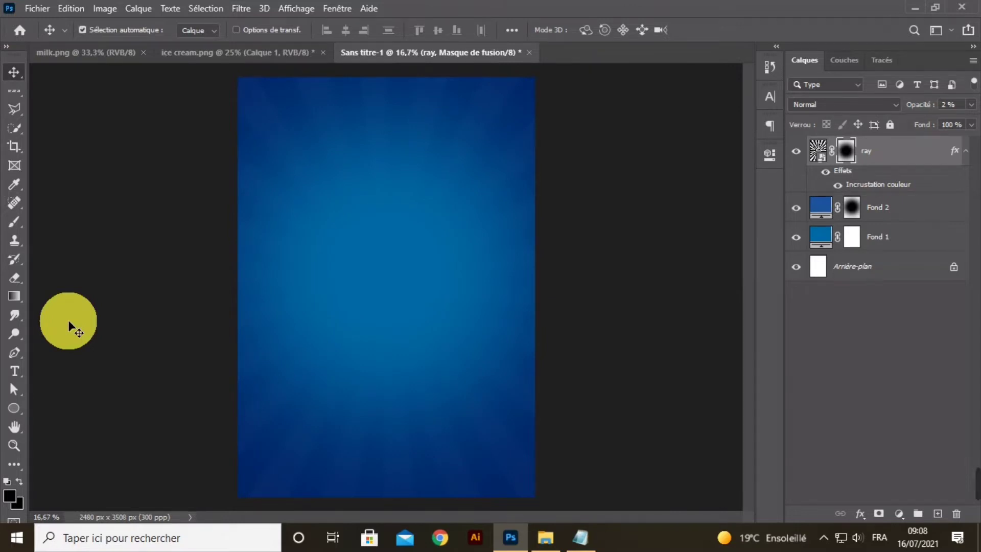
key(ctrl)
drag(389, 301, 391, 300)
click(276, 29)
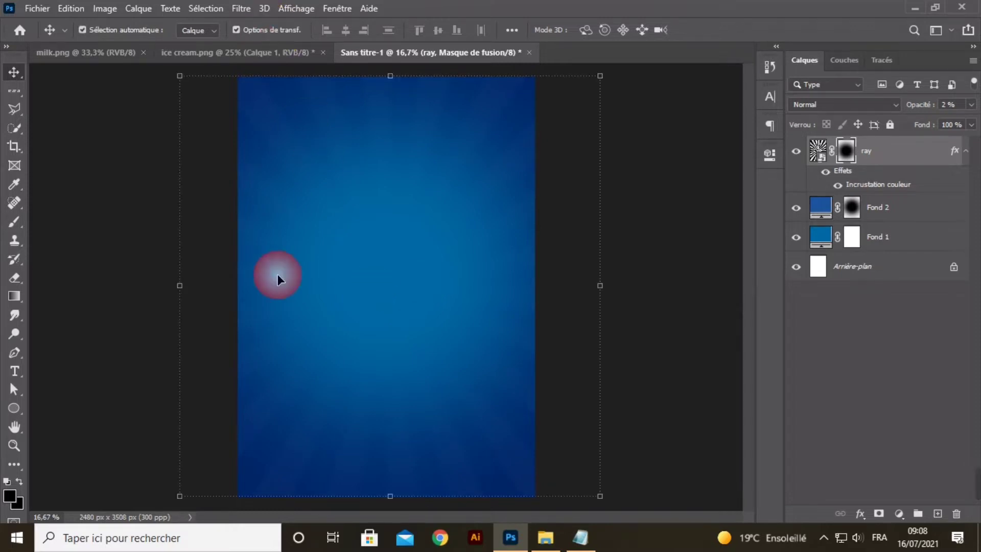
drag(182, 300, 175, 303)
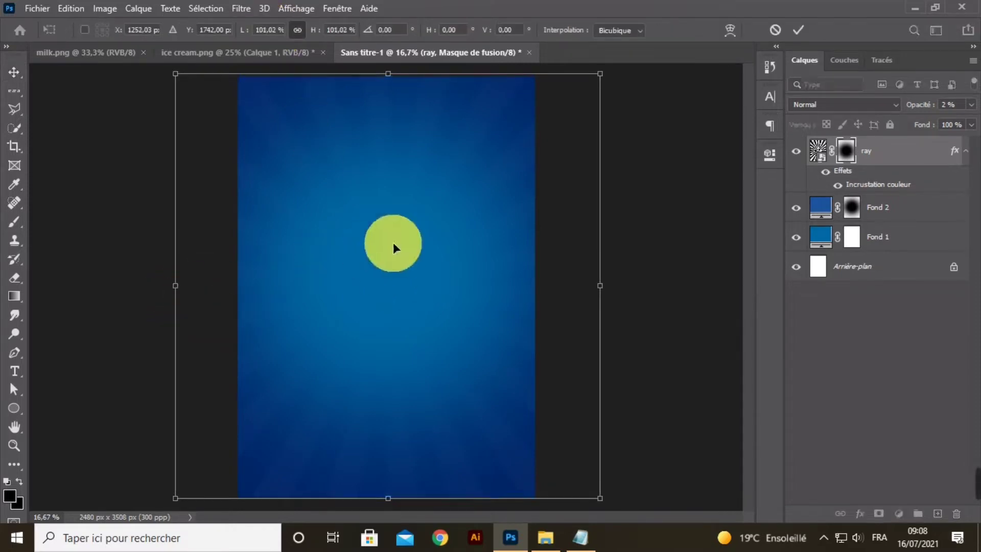
click(799, 30)
click(298, 36)
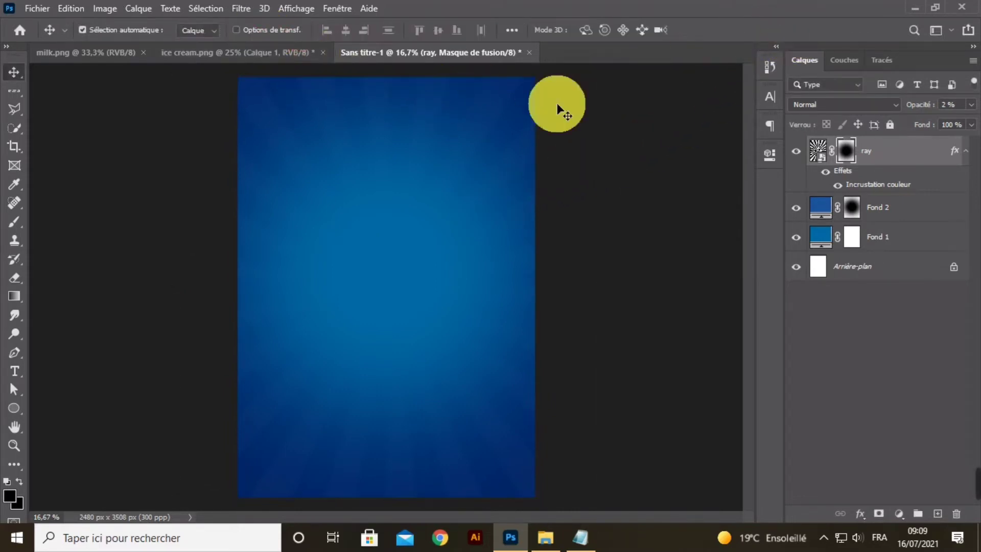
key(ctrl+minus)
key(ctrl+minus)
key(ctrl+plus)
key(ctrl+plus)
Create a new layer above ray and paint one soft 3281 px brush dab of colour #57cef2 at the page centre
click(937, 513)
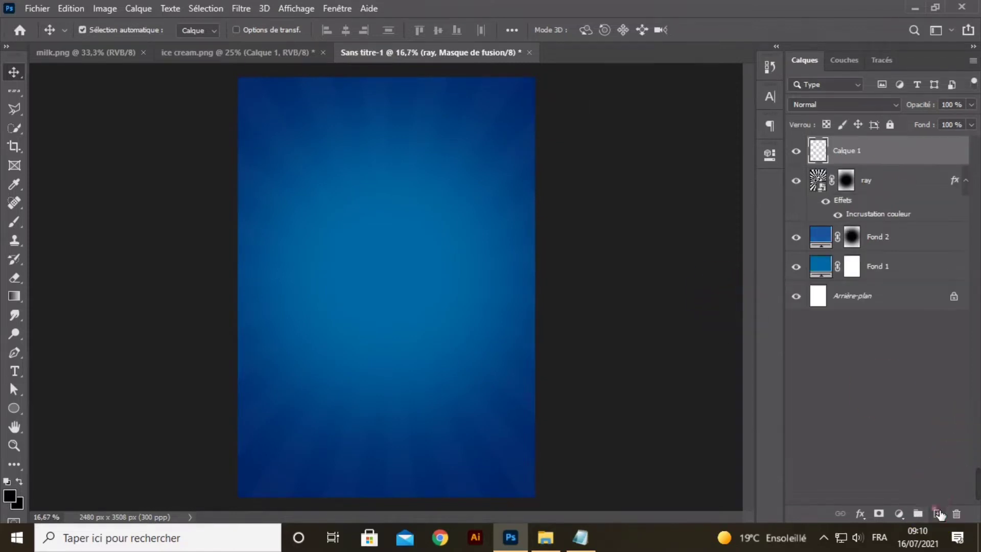
click(9, 495)
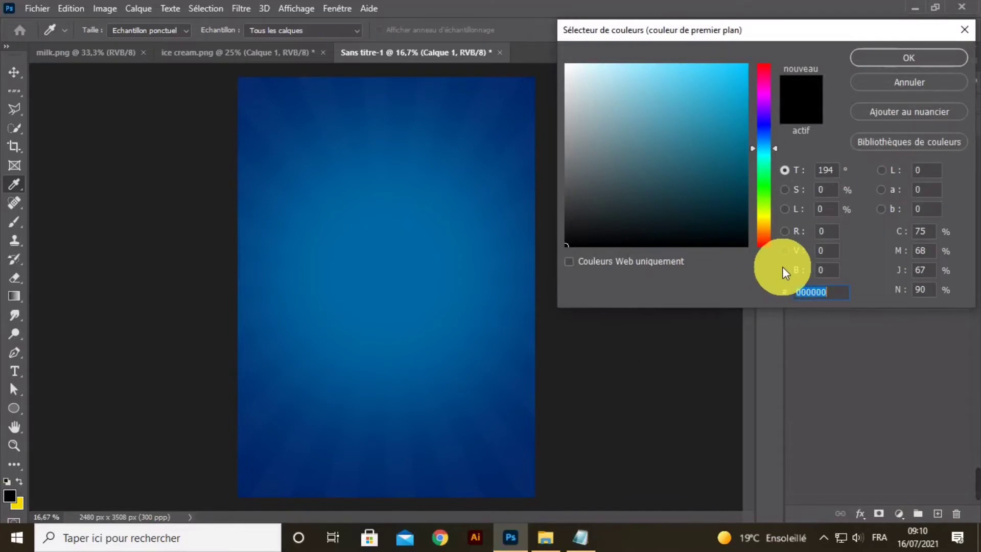
text(57)
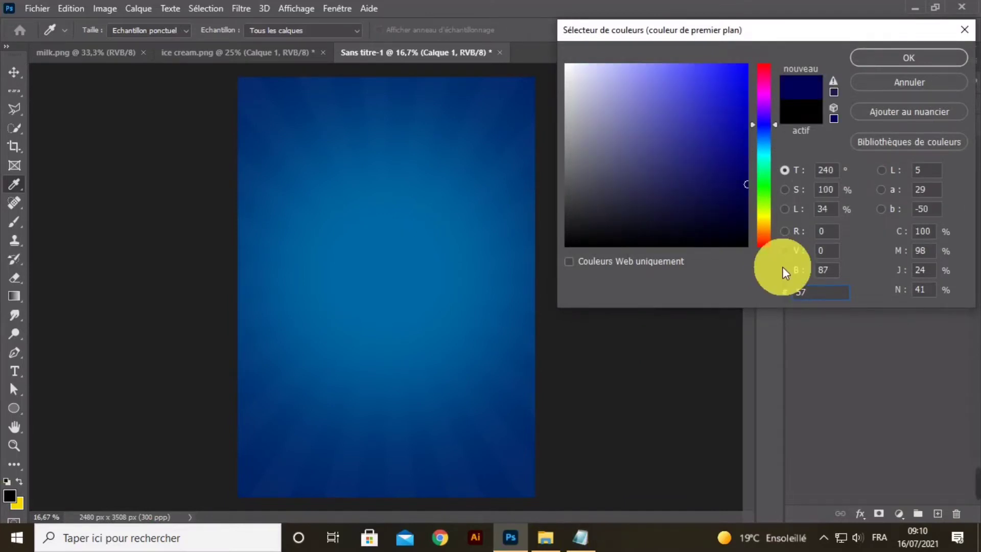
text(cef2)
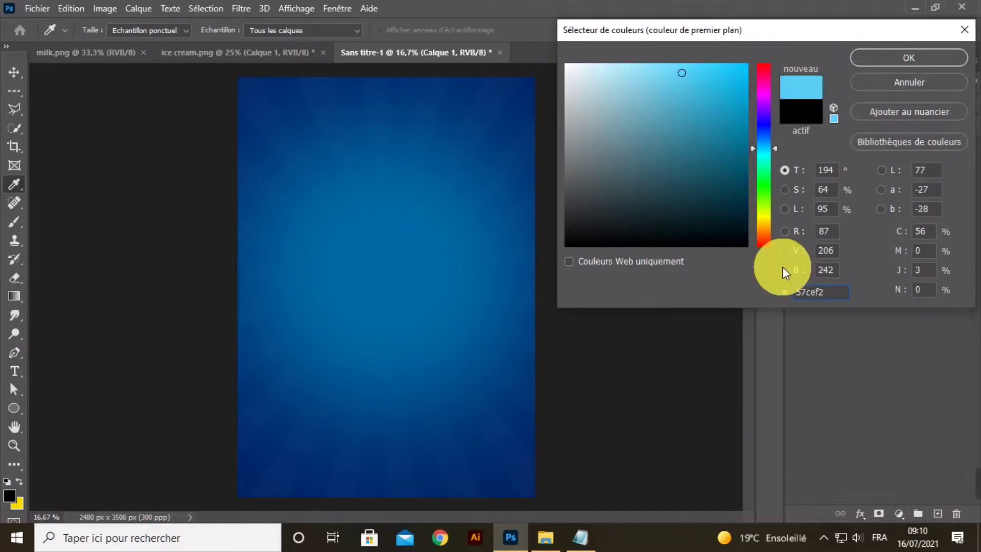
click(833, 291)
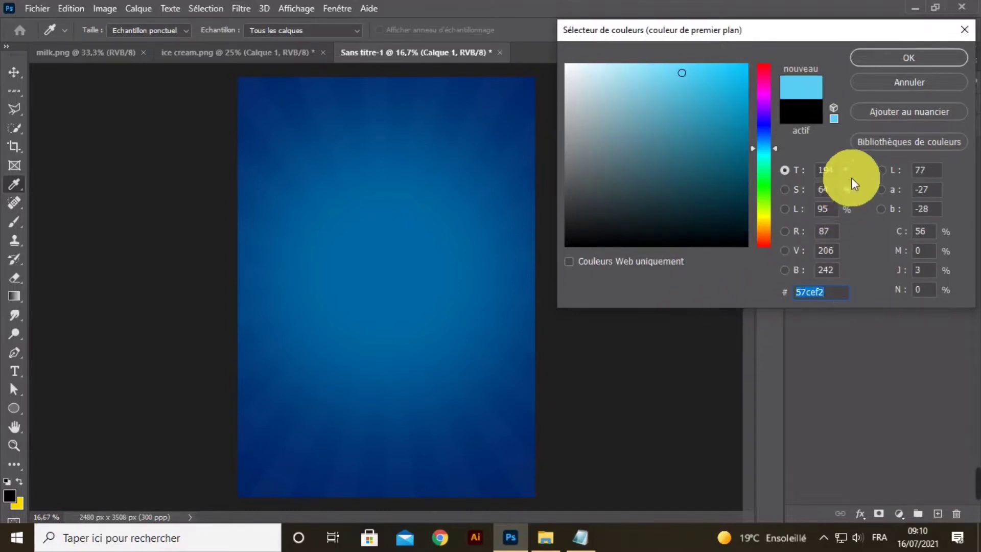
click(890, 57)
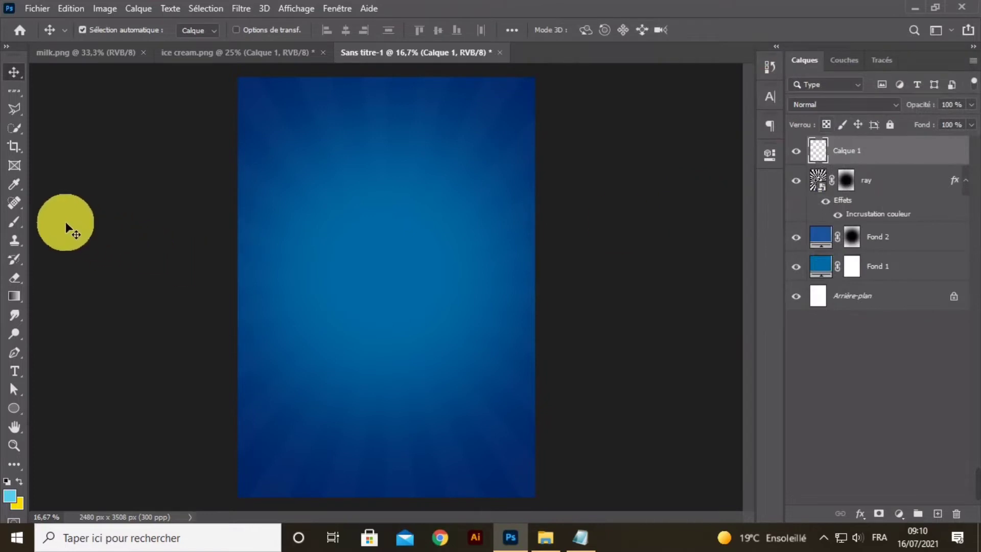
click(15, 221)
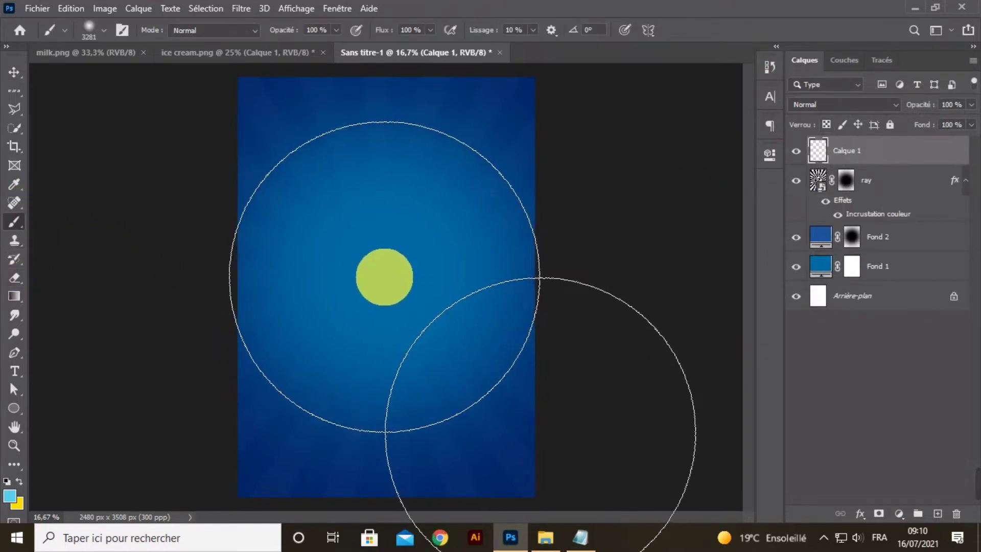
click(386, 276)
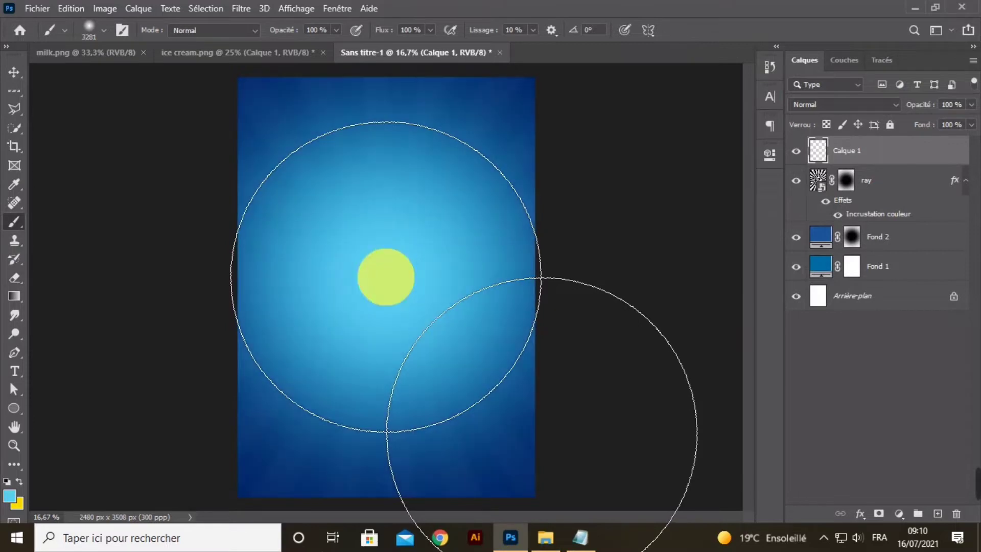
click(13, 72)
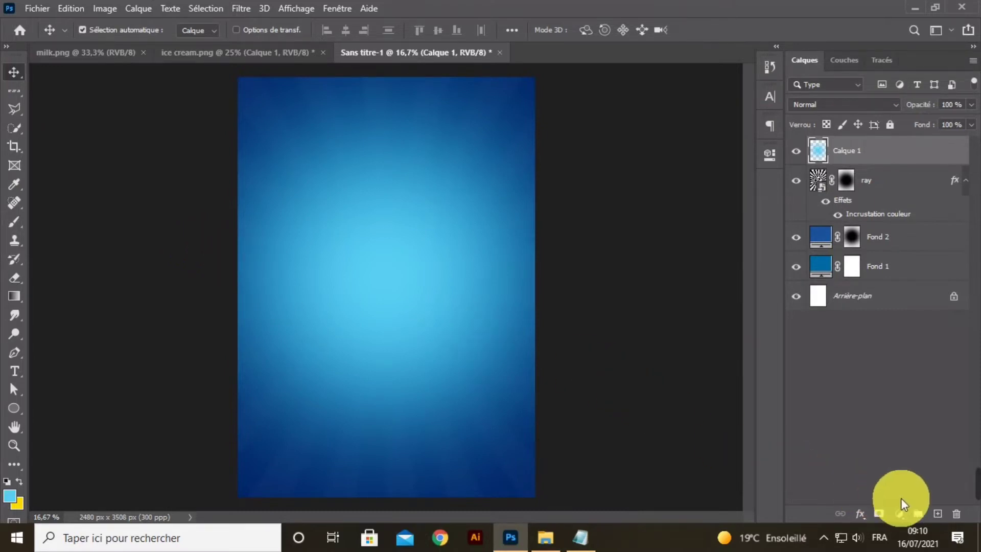
Create another new layer on top and paint one white (#ffffff) soft 3281 px brush dab at the page centre
click(937, 513)
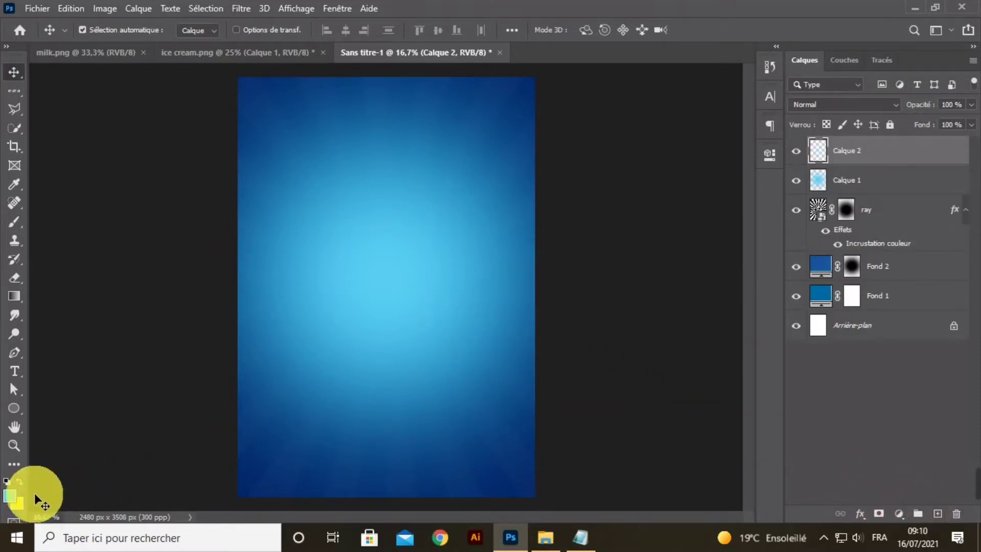
click(12, 498)
click(565, 64)
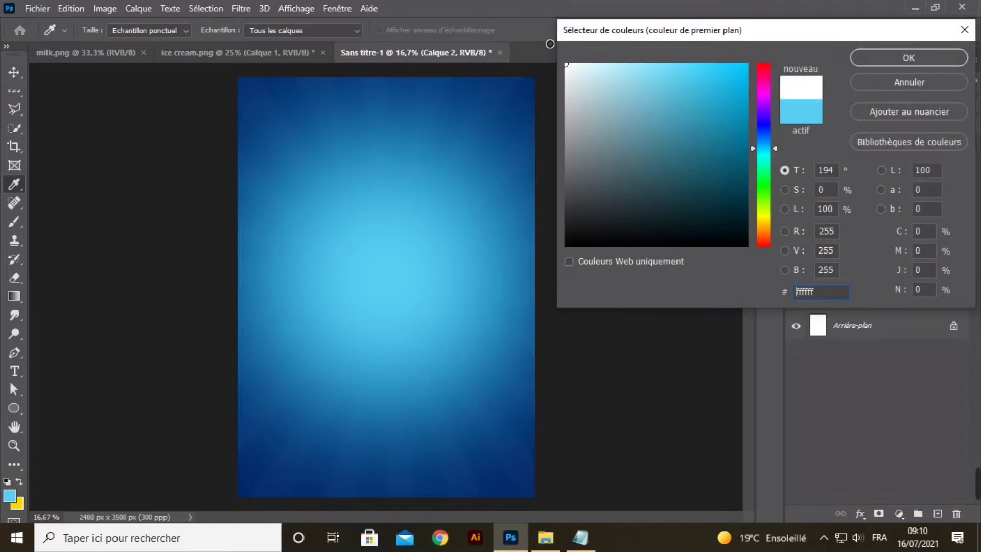
click(893, 59)
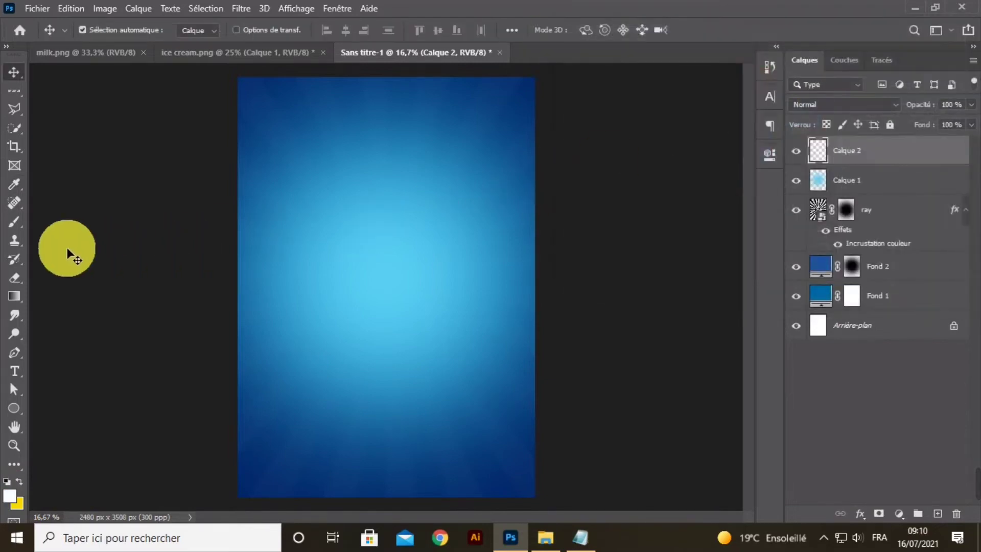
click(14, 221)
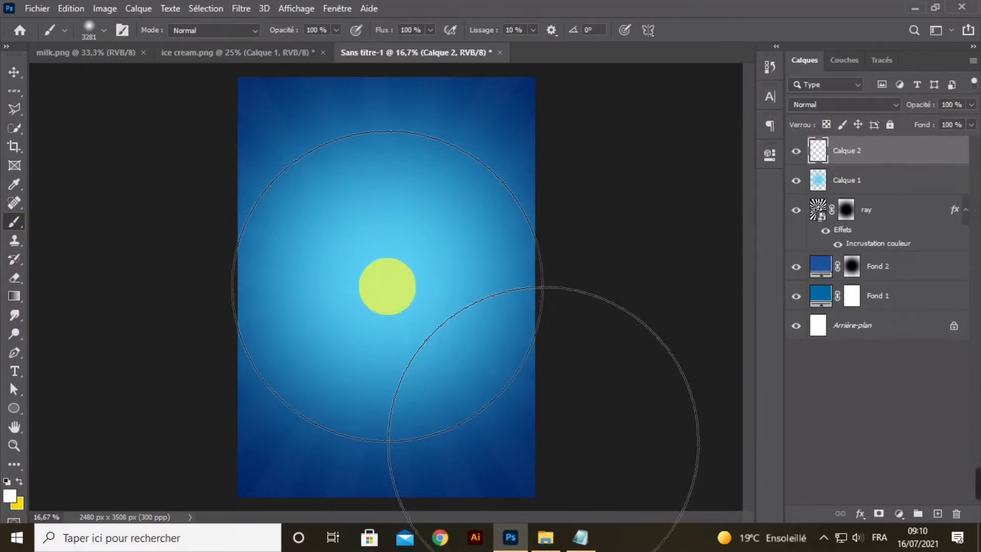
click(387, 286)
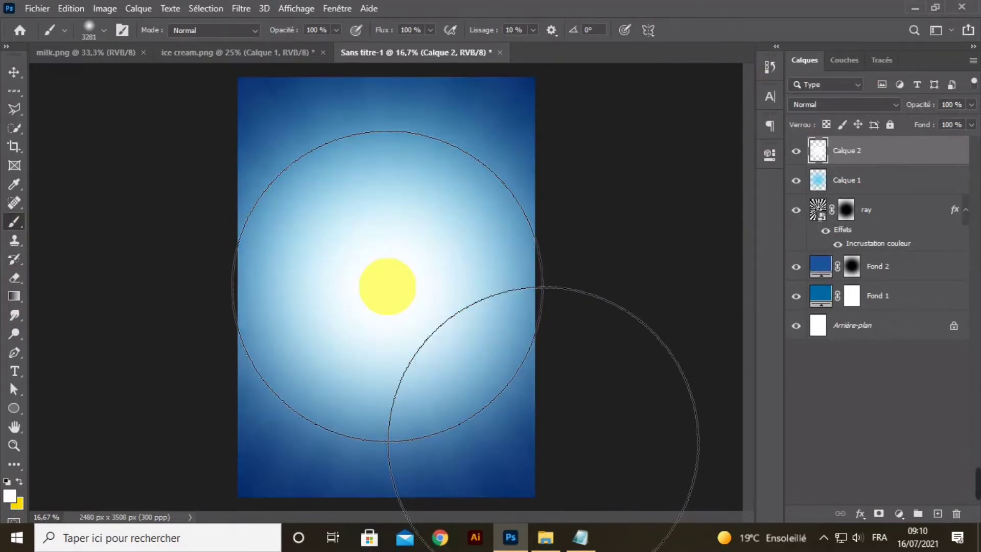
click(14, 72)
Set the white glow layer, Calque 2, to the Incrustation blending mode with 60 % opacity
click(815, 105)
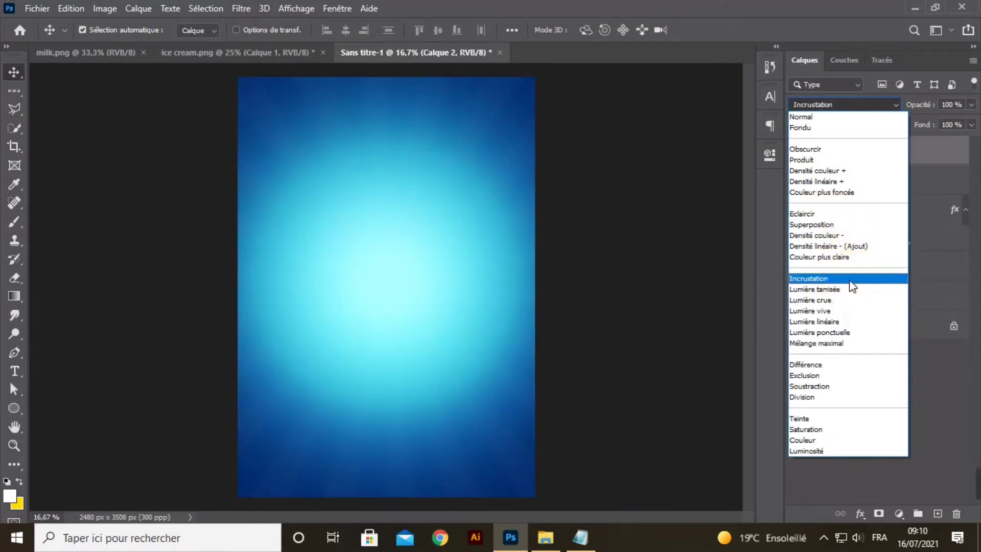
click(849, 279)
click(971, 104)
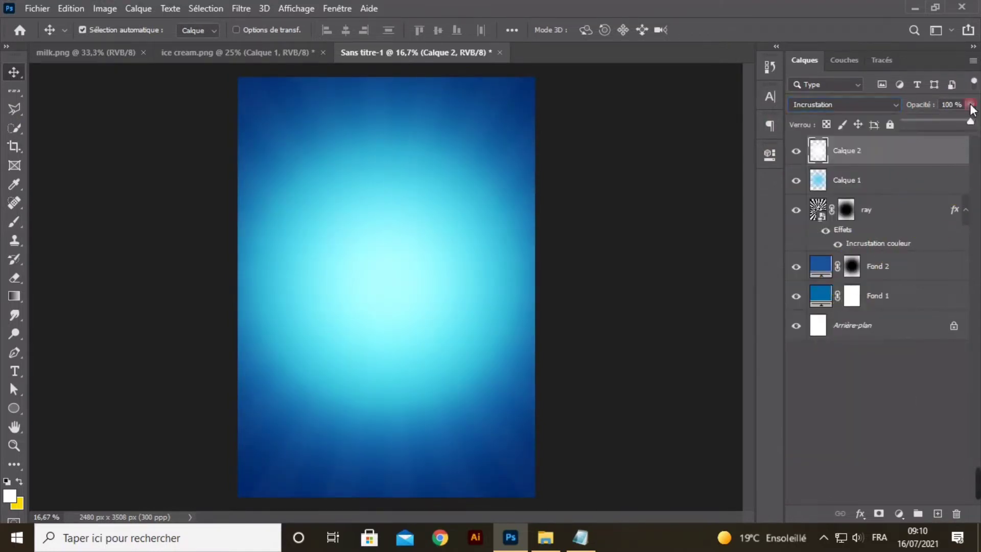
drag(945, 123, 944, 122)
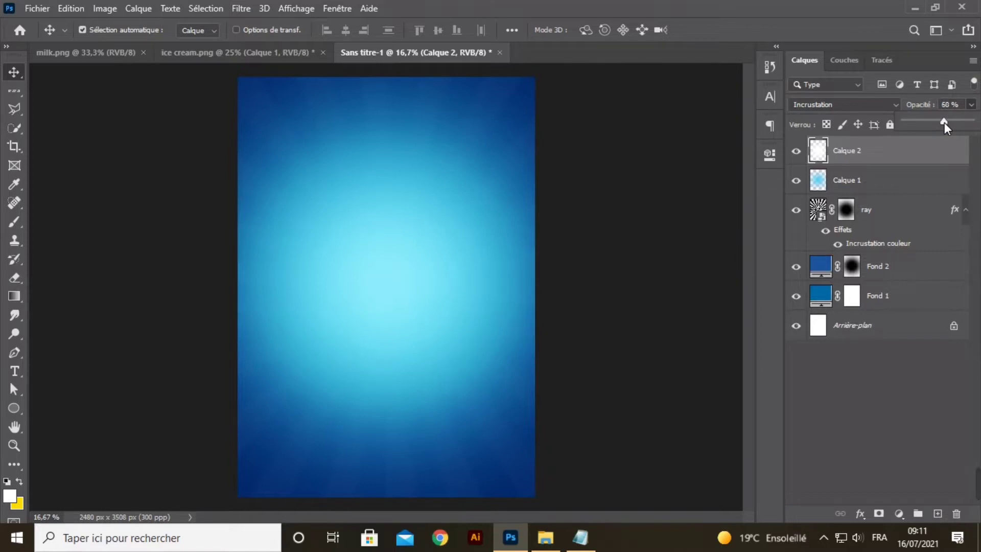
drag(944, 113, 944, 114)
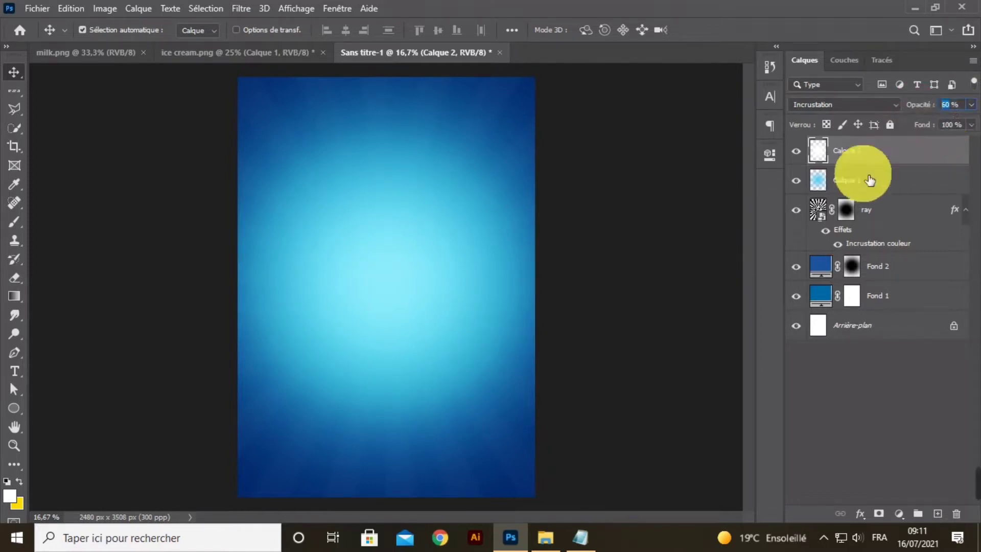
key(ctrl+minus)
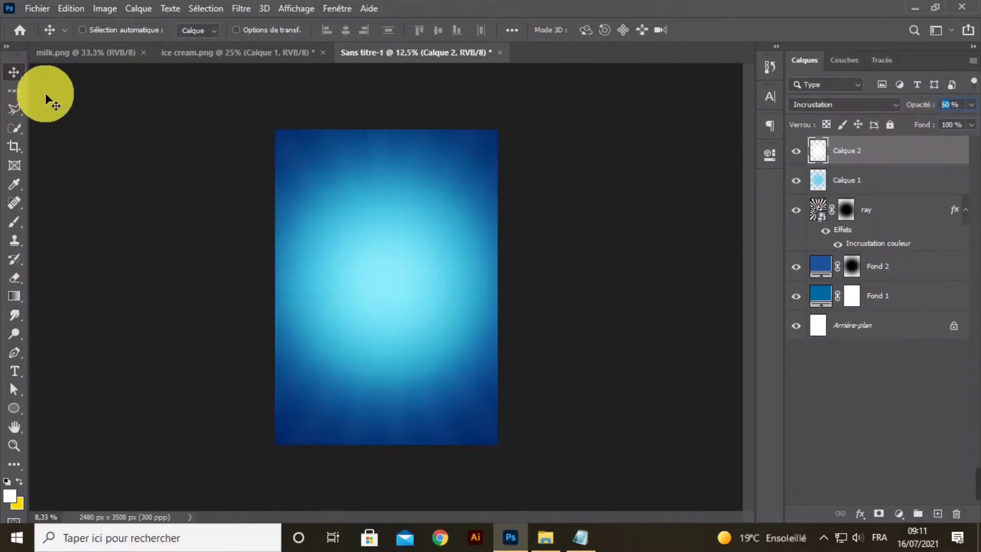
key(ctrl+plus)
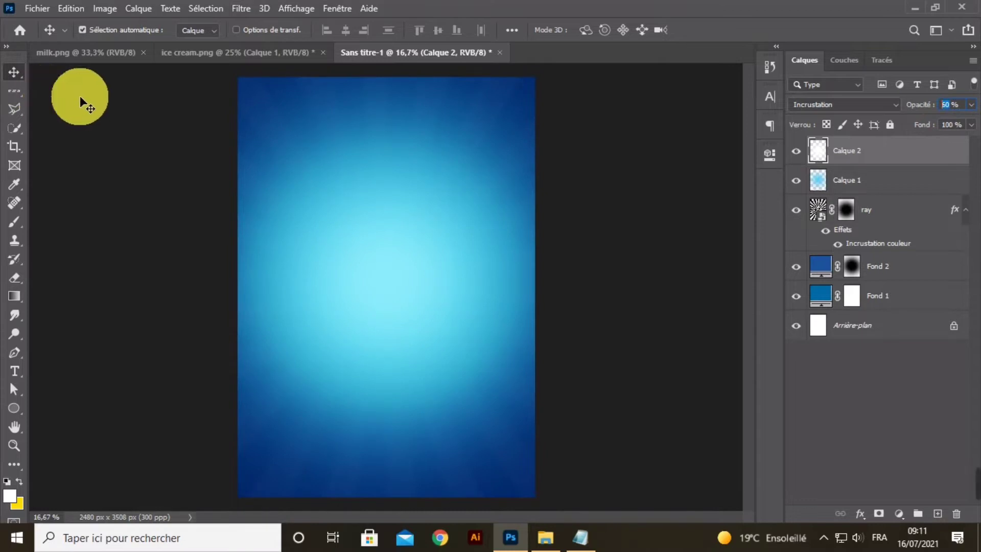
Place the milk 1 image from the Oreo folder, scaled down so the pour starts at the page's top edge and the splash covers the glow
click(545, 537)
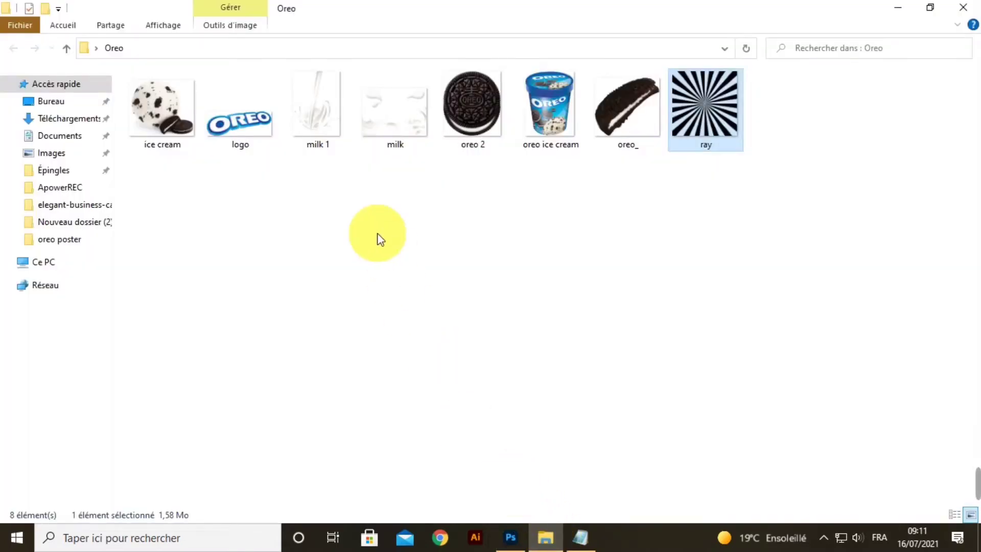
drag(339, 136, 470, 358)
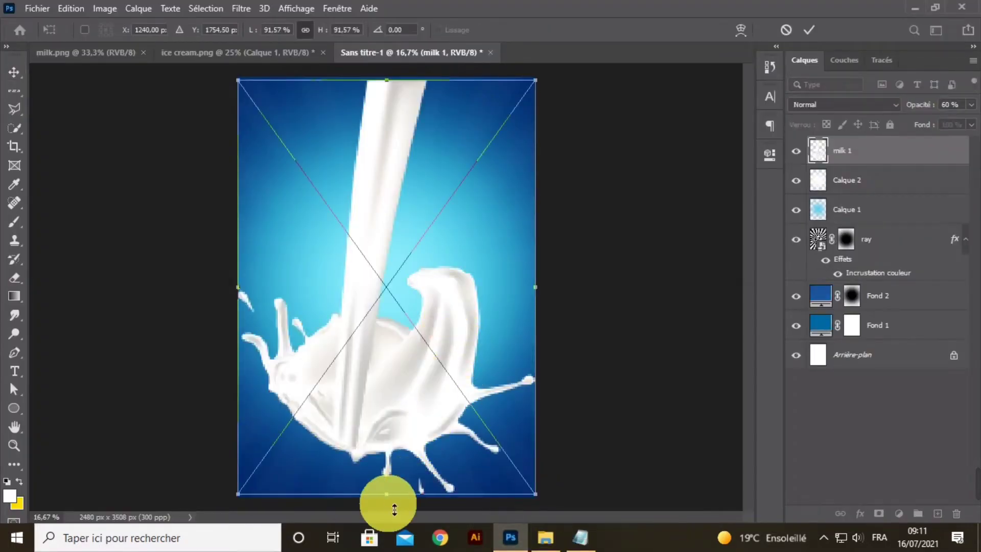
drag(388, 493, 389, 407)
drag(394, 336, 396, 340)
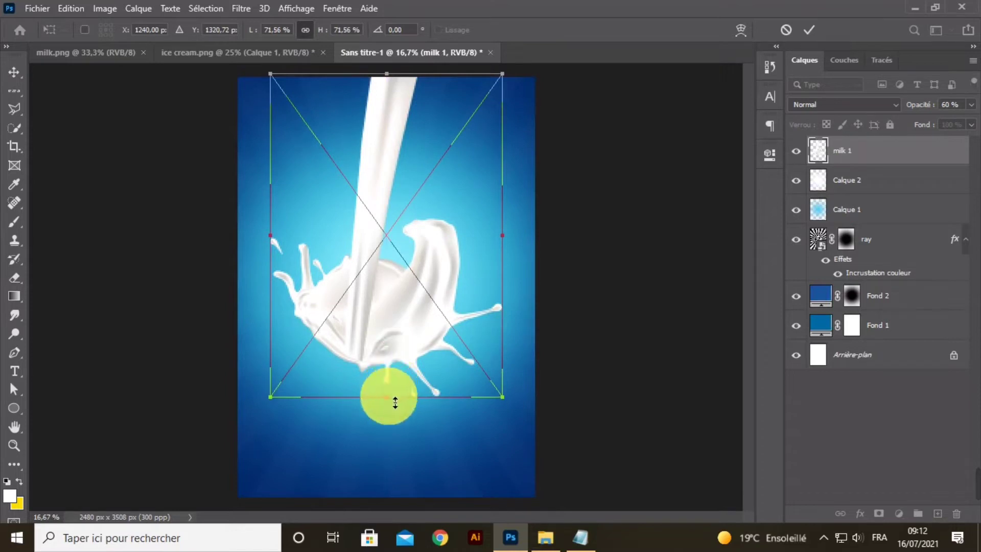
mouse_move(394, 401)
mouse_down()
mouse_move(394, 383)
mouse_move(395, 412)
mouse_up()
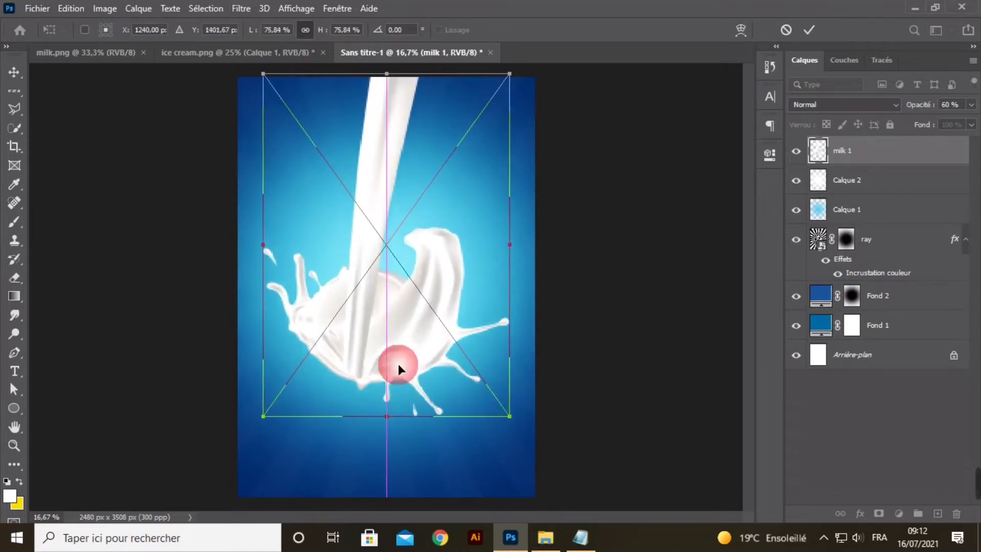
drag(398, 363, 400, 328)
drag(388, 395, 393, 433)
drag(386, 342, 393, 324)
mouse_move(385, 388)
mouse_down()
mouse_move(394, 398)
mouse_move(391, 384)
mouse_up()
drag(390, 315, 394, 330)
click(808, 30)
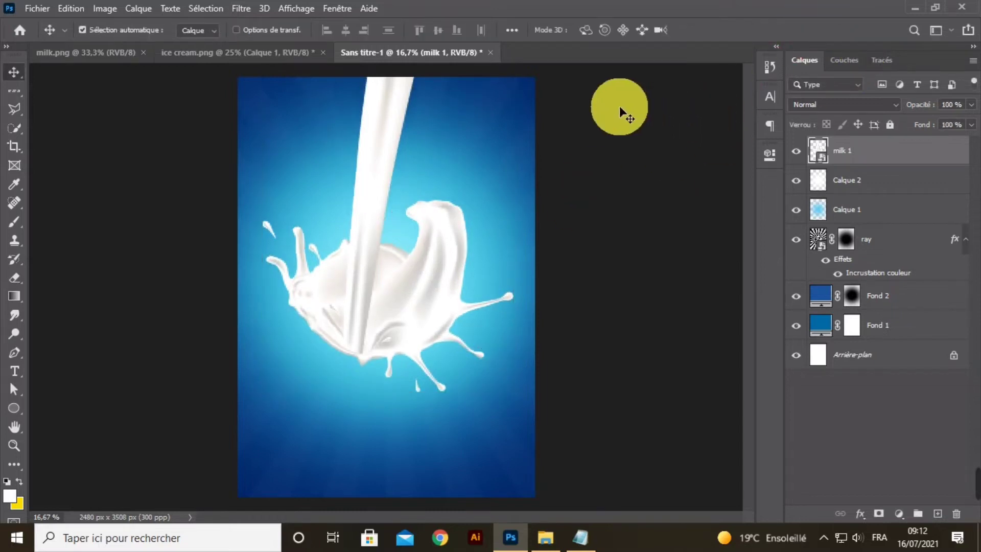
key(ctrl+minus)
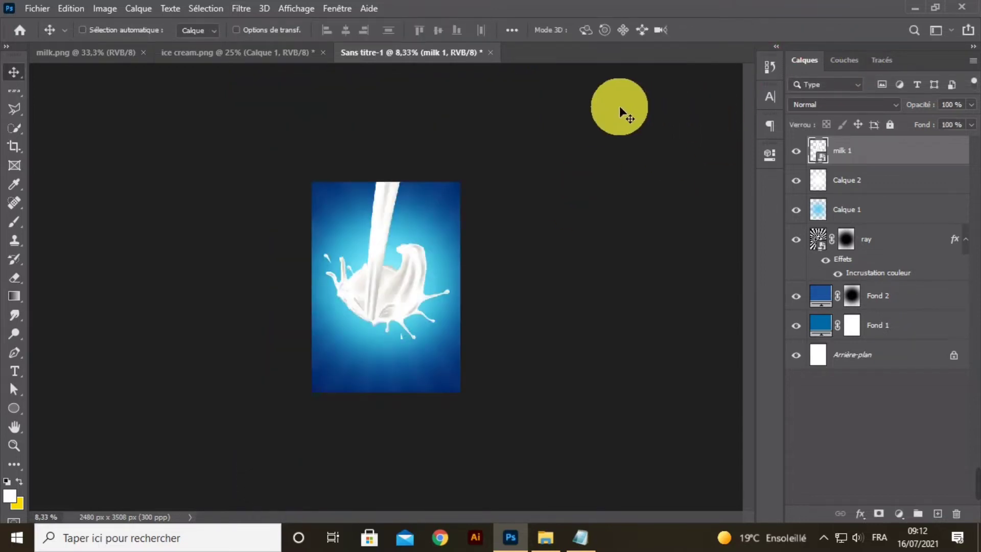
Add a Curves adjustment layer above milk 1, pull the RGB curve's midpoint slightly down, and compare the artwork with and without it
key(ctrl+plus)
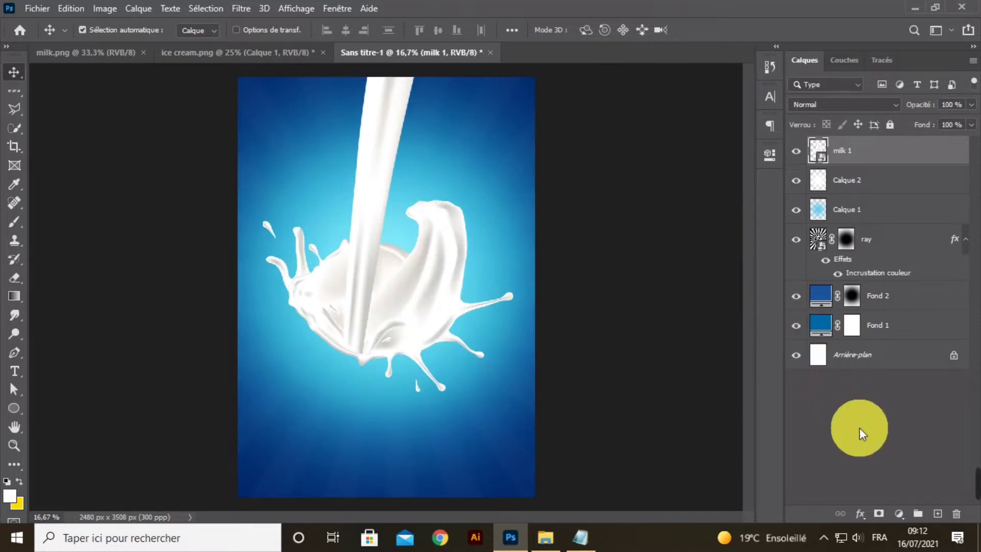
click(898, 508)
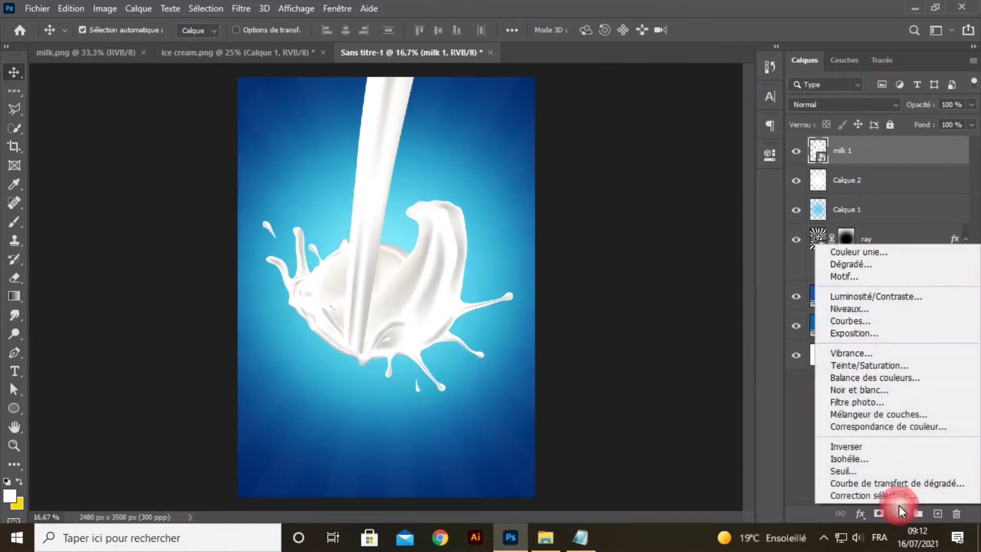
click(850, 322)
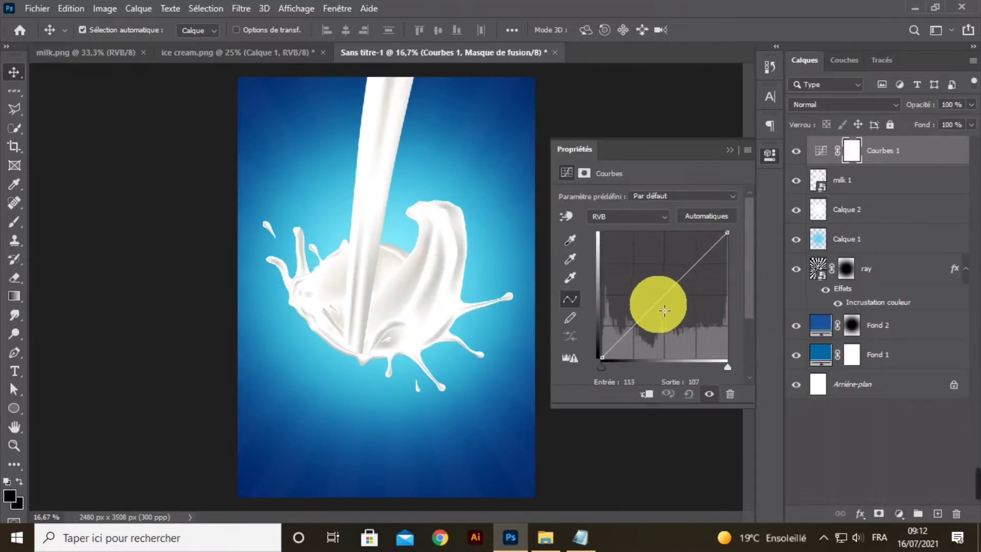
drag(659, 300, 668, 315)
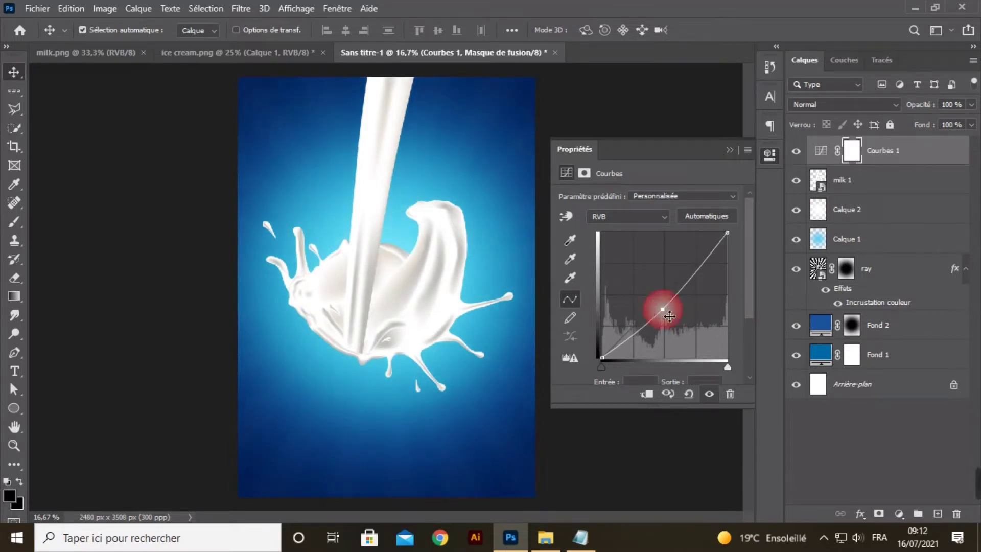
click(731, 151)
click(797, 153)
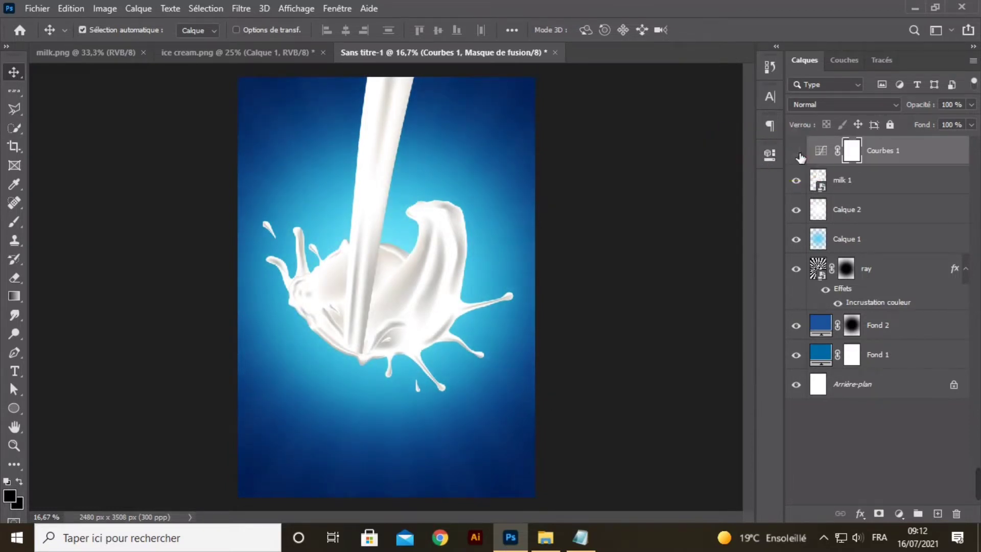
click(797, 153)
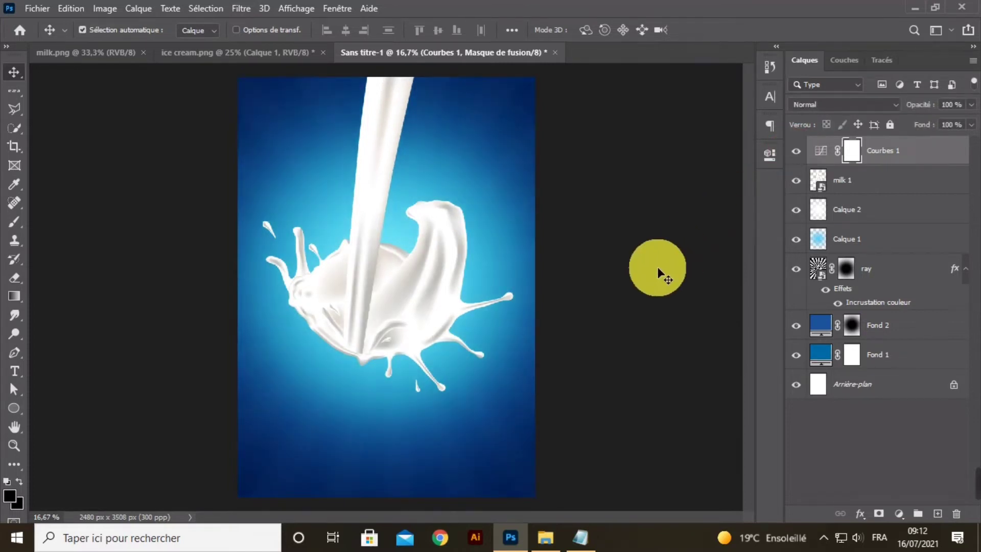
Place the oreo ice cream image from the Oreo folder and scale it down to about 23 % over the milk splash
key(ctrl)
click(550, 528)
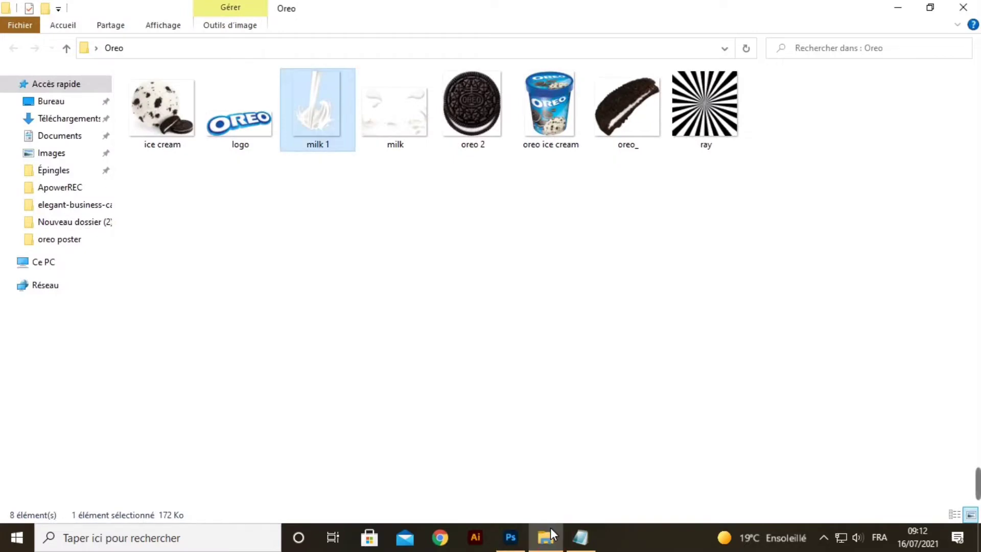
drag(531, 102, 464, 409)
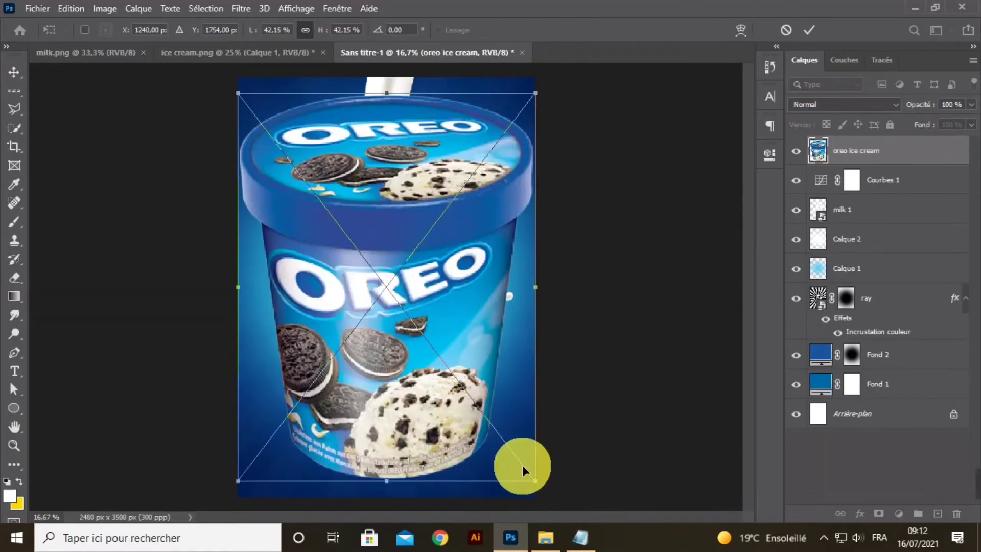
drag(508, 477, 409, 353)
drag(394, 296, 392, 335)
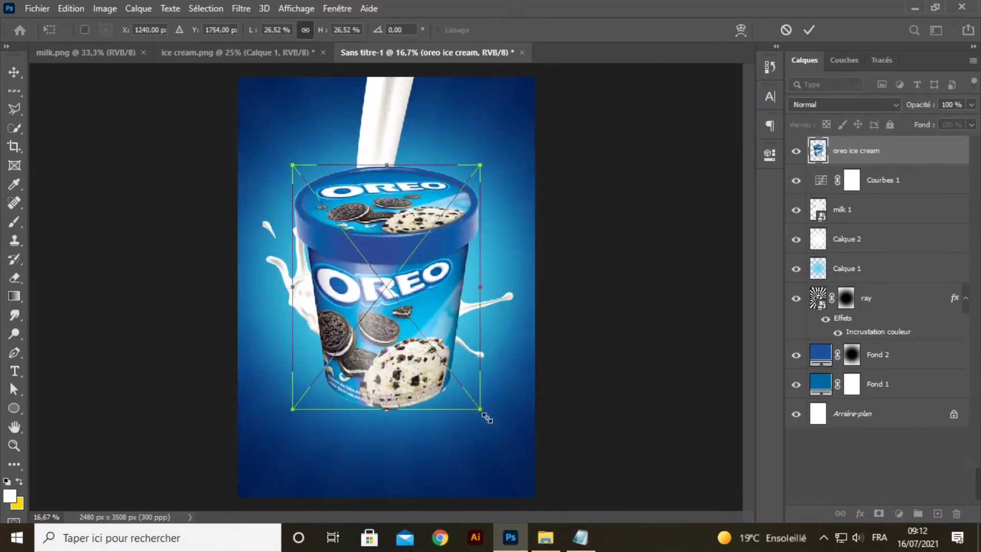
drag(480, 407, 456, 377)
drag(406, 328, 420, 350)
Rotate the tub by -3.05°, enlarge it to 23.54 % and lower it slightly beneath the milk pour
click(408, 221)
drag(491, 158, 483, 151)
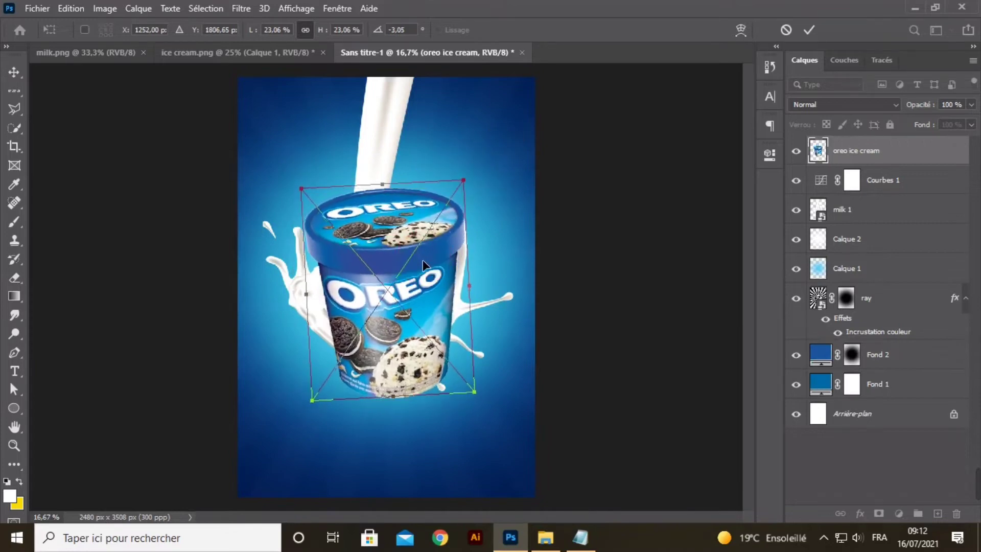
drag(423, 260, 423, 268)
drag(382, 199, 381, 193)
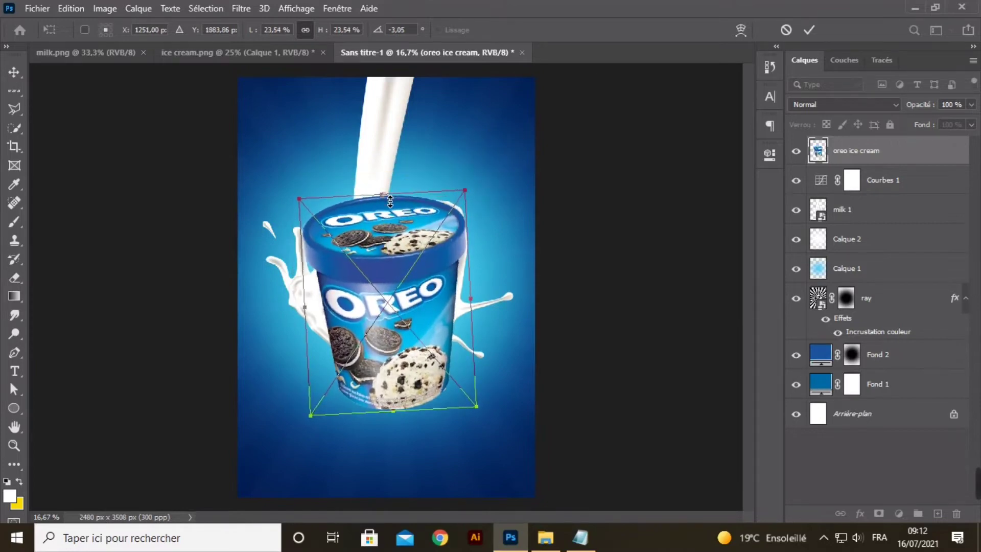
click(808, 30)
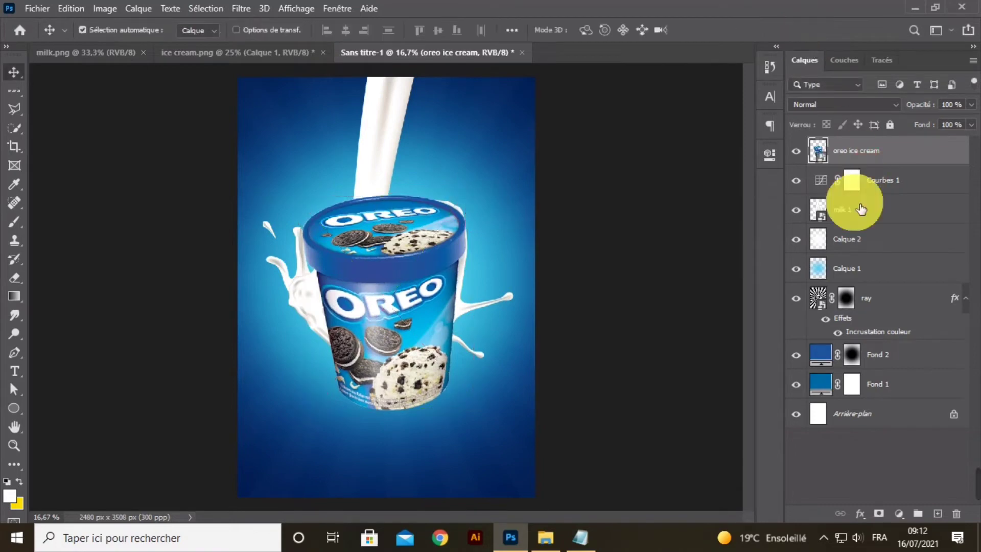
Scale the oreo ice cream and milk 1 layers together to 96.88 %
ctrl+click(853, 211)
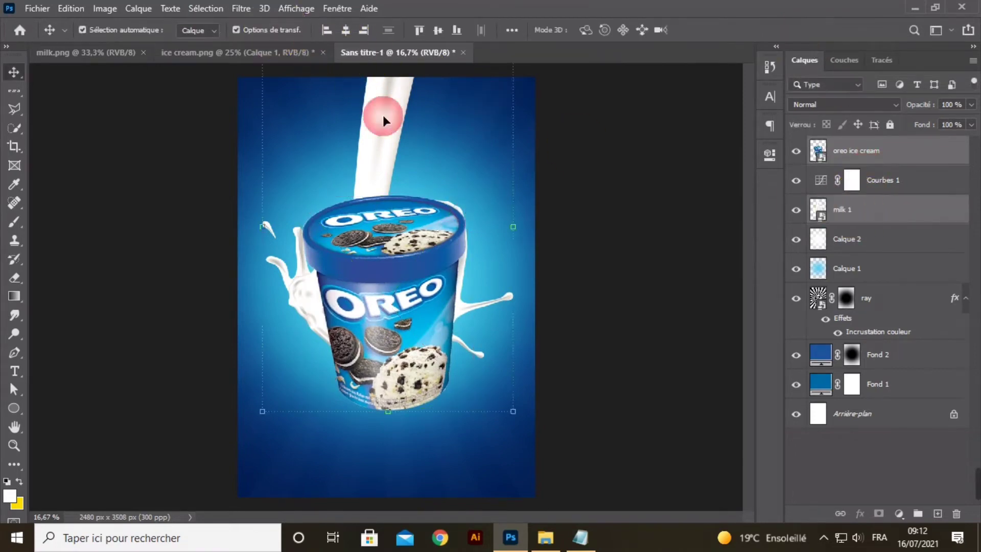
drag(392, 415, 390, 398)
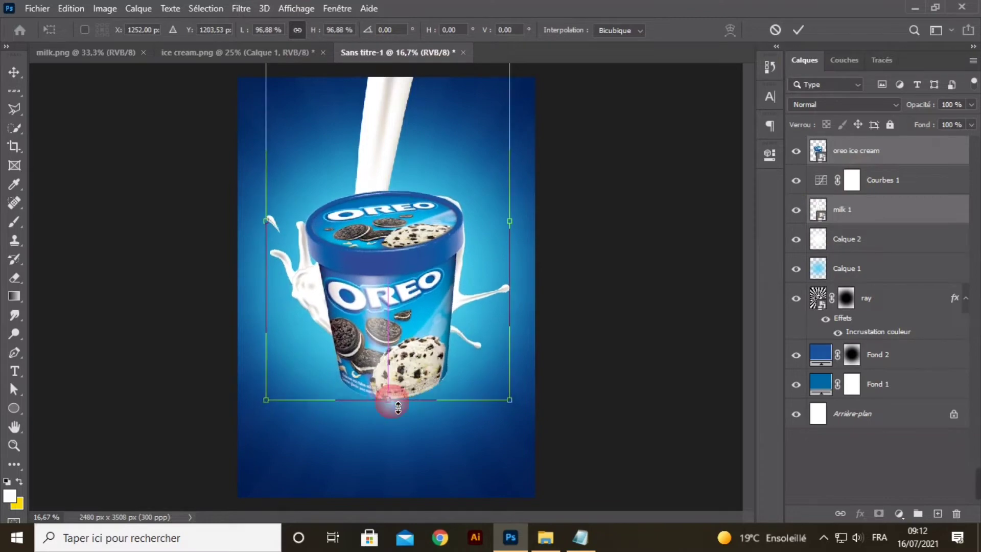
click(387, 302)
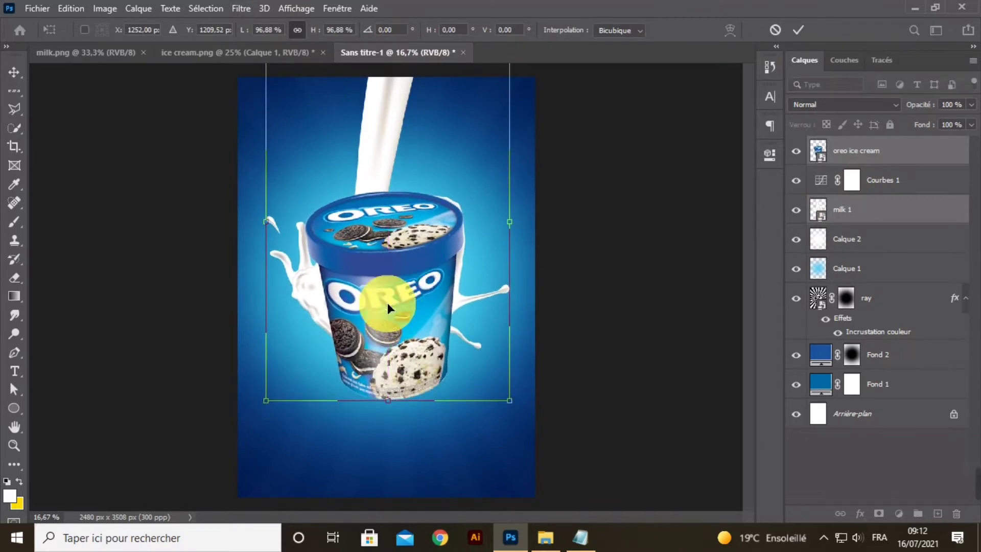
click(801, 30)
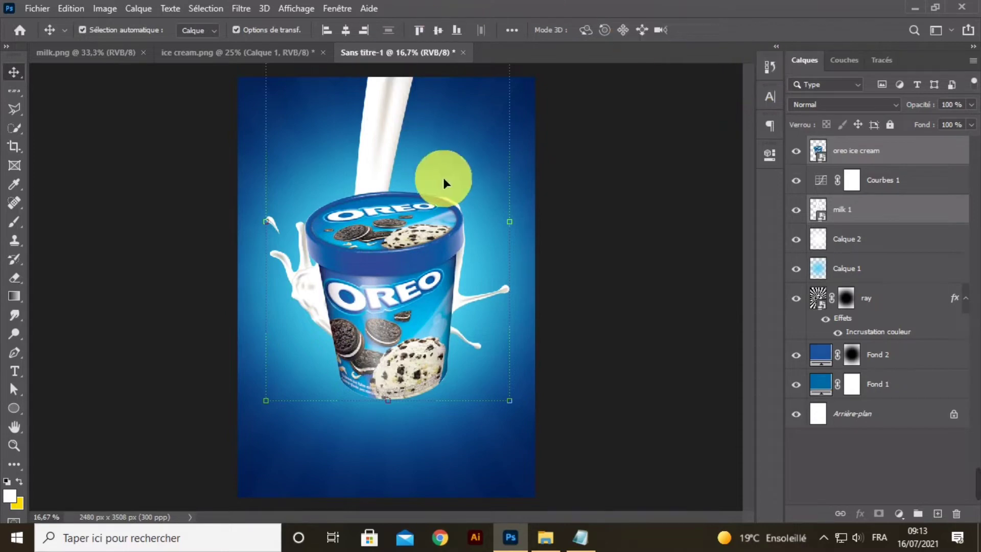
Enlarge only the tub to 24.24 % and centre it on the page at X 1240 px, Y 1754 px
click(863, 153)
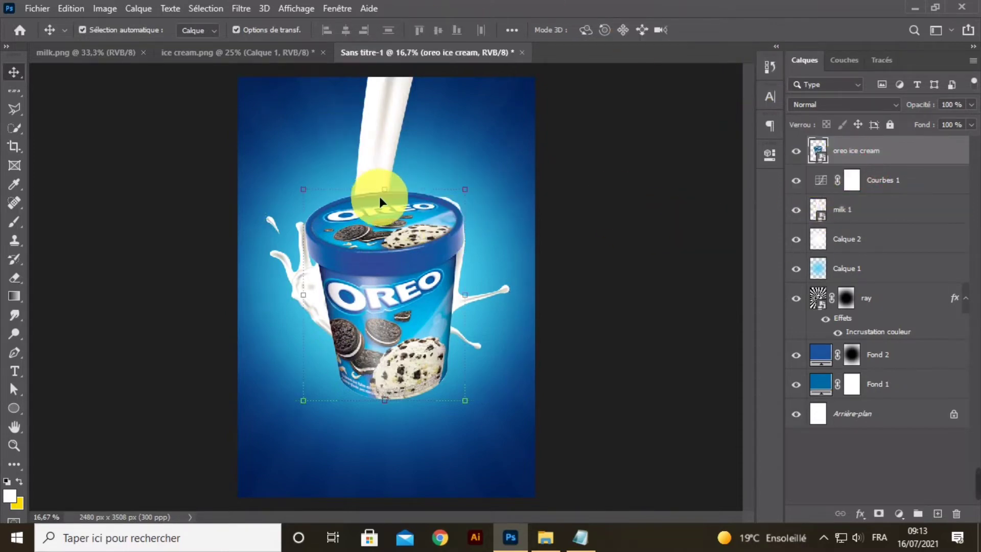
drag(390, 193, 385, 179)
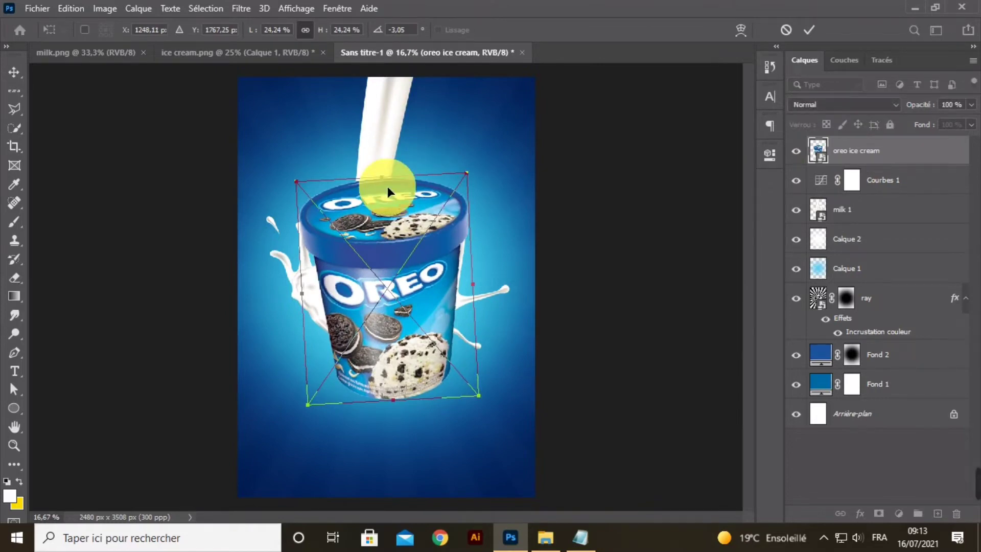
drag(406, 250, 403, 250)
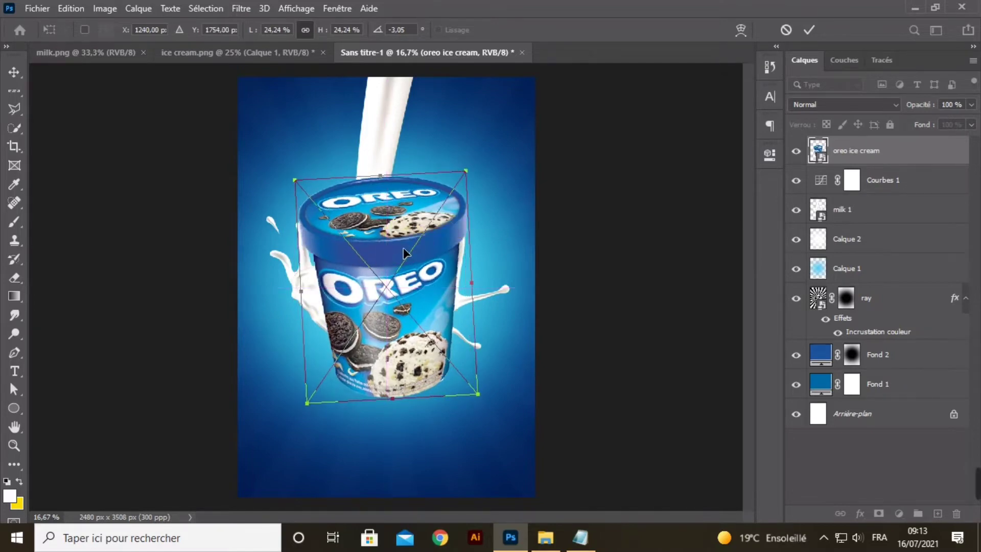
click(816, 30)
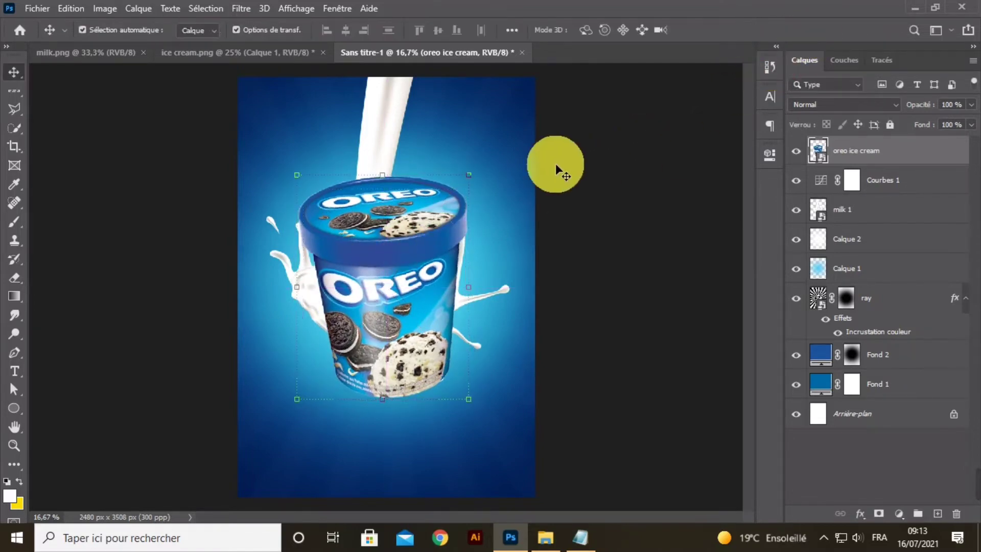
Enlarge the milk 1 splash slightly around the tub and shift the tub a little lower under the pour
click(391, 112)
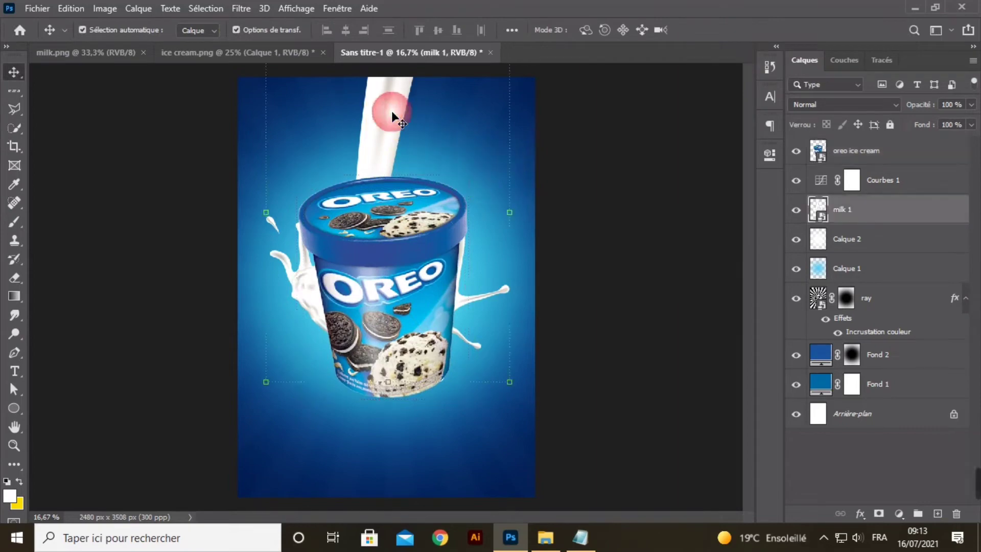
drag(388, 381, 417, 398)
drag(468, 274, 463, 277)
key(Return)
Create a new layer above oreo ice cream and paint a black soft 1361 px brush dab over the tub's centre
click(858, 150)
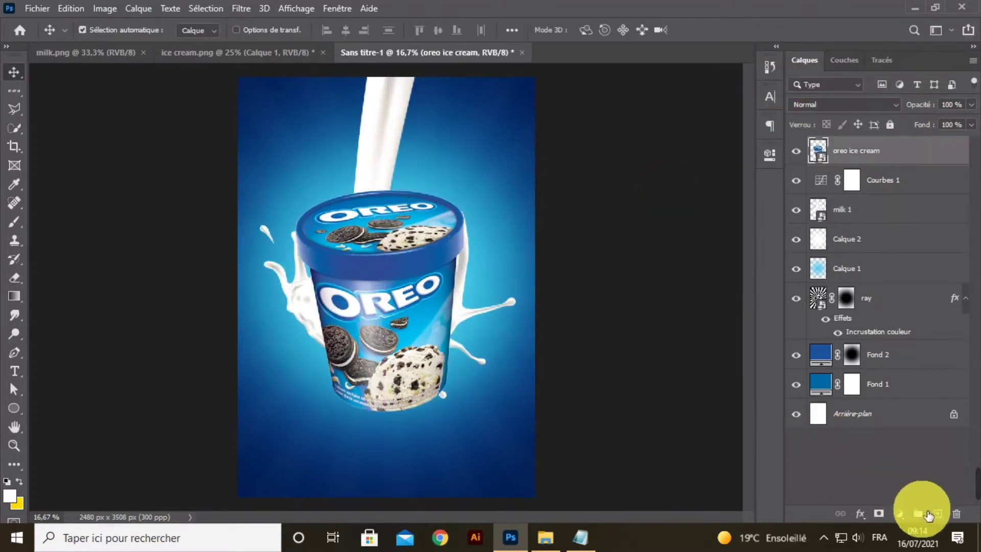
click(937, 512)
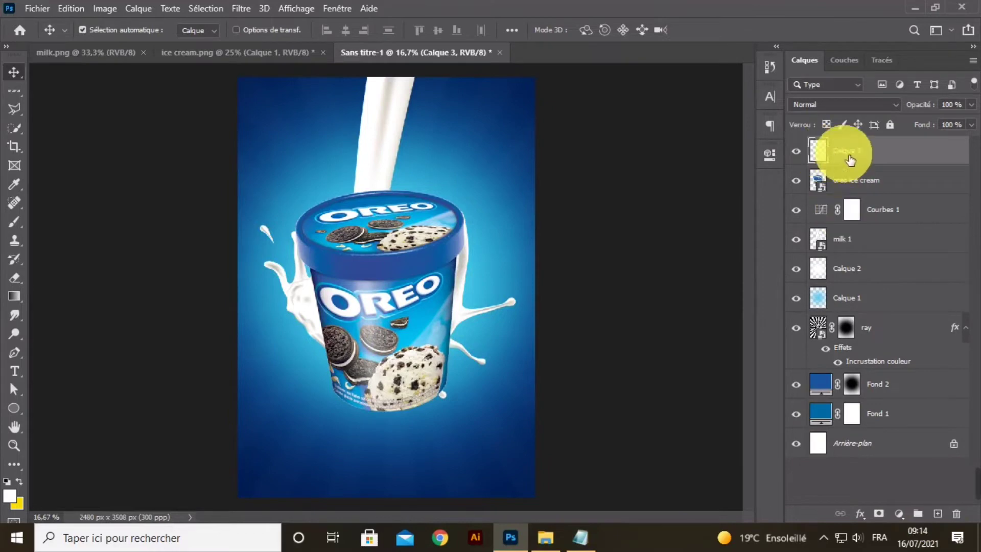
click(10, 494)
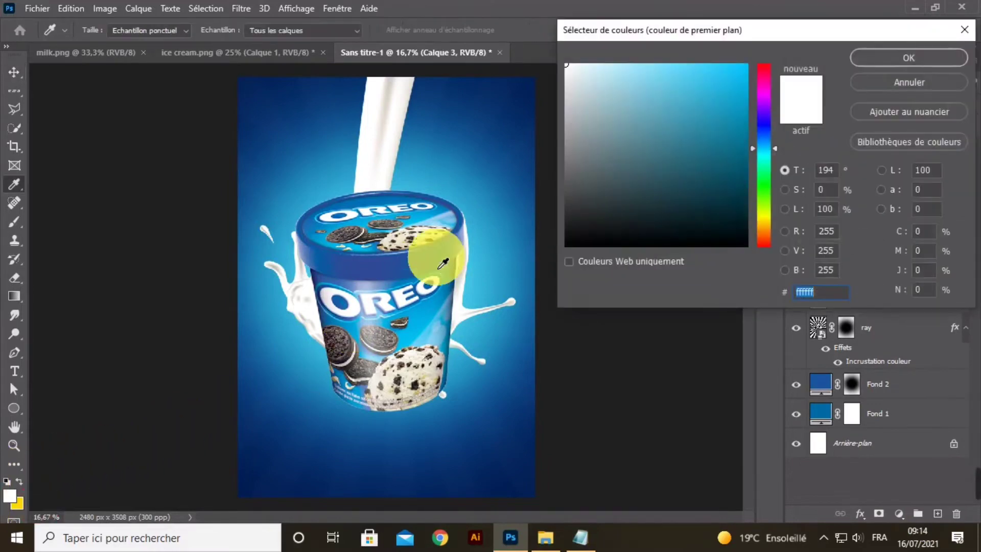
drag(577, 196, 555, 275)
click(892, 57)
key(v)
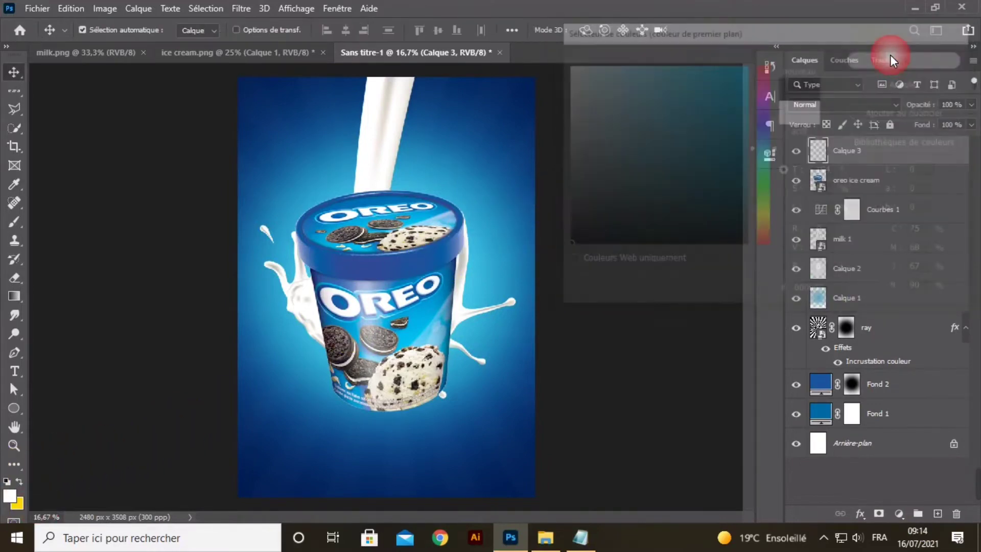
click(13, 222)
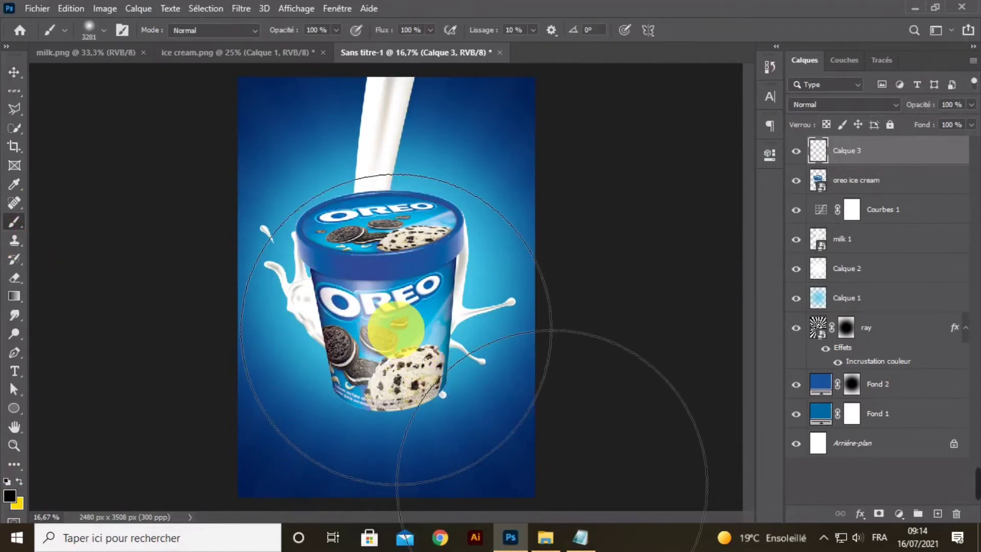
mouse_move(347, 308)
mouse_down()
mouse_move(327, 307)
mouse_move(367, 302)
mouse_move(359, 305)
mouse_move(337, 255)
mouse_move(368, 284)
mouse_up()
click(382, 298)
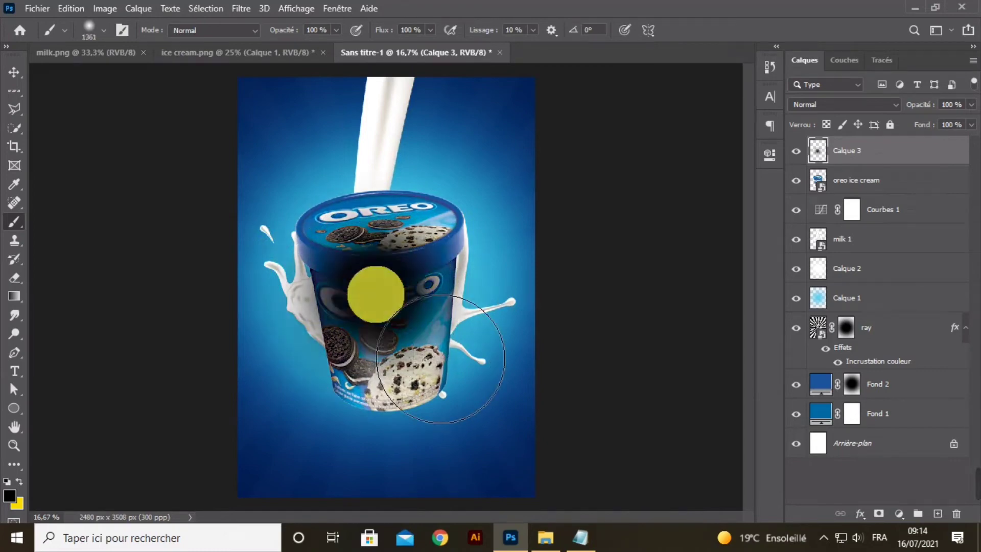
Squash the black dab to 9.85 % height and move it just below the tub as a flat ground shadow
click(20, 72)
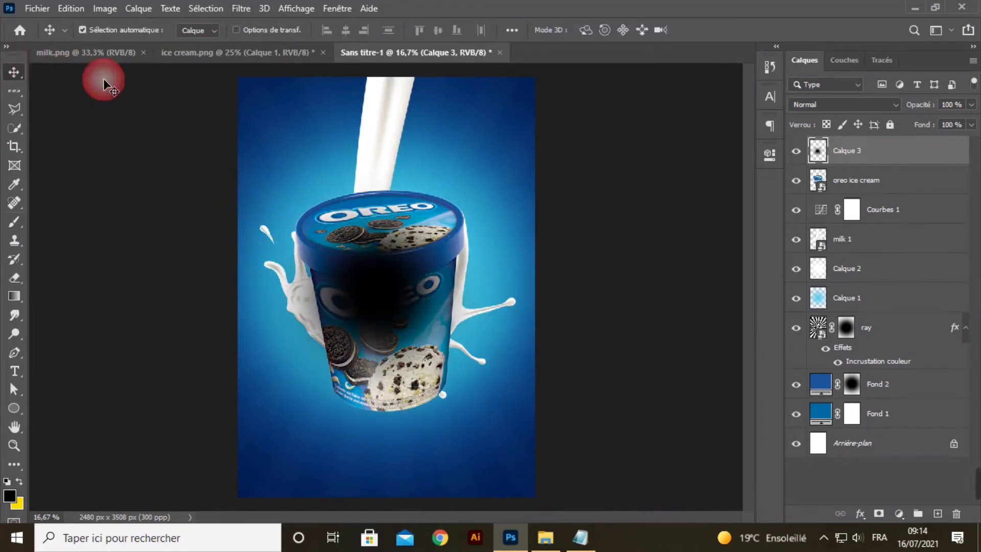
click(236, 30)
mouse_move(380, 165)
mouse_down()
mouse_move(369, 254)
mouse_move(375, 404)
mouse_up()
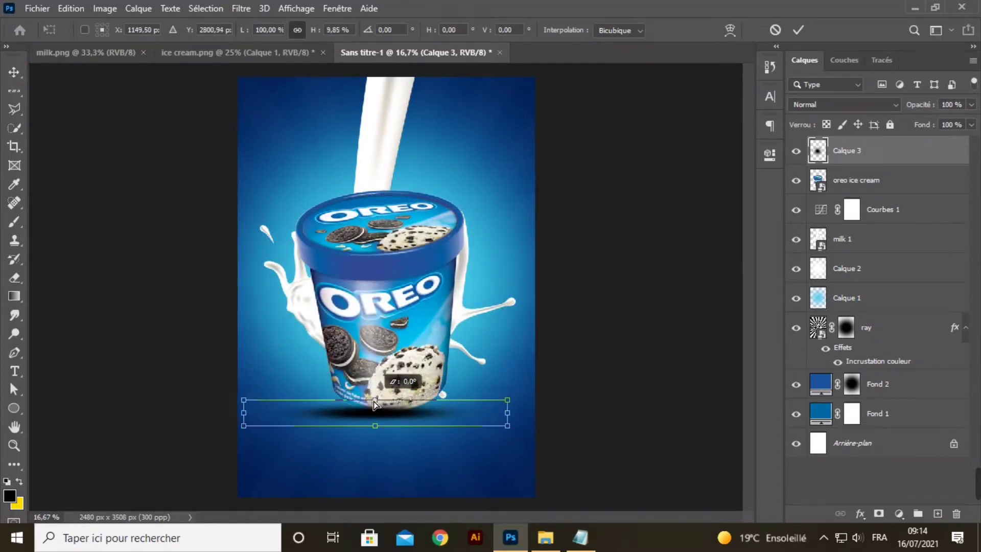
click(392, 411)
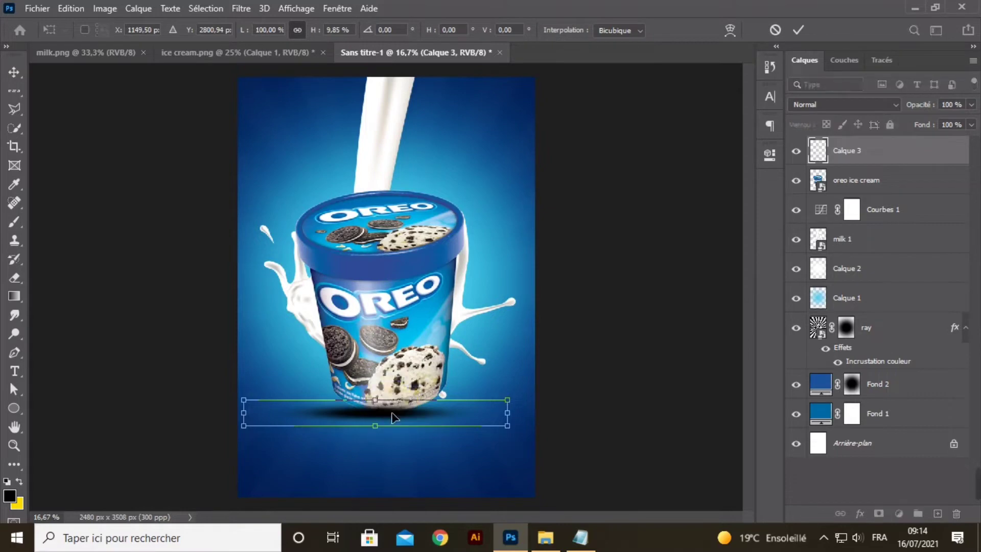
drag(394, 416, 404, 437)
key(Return)
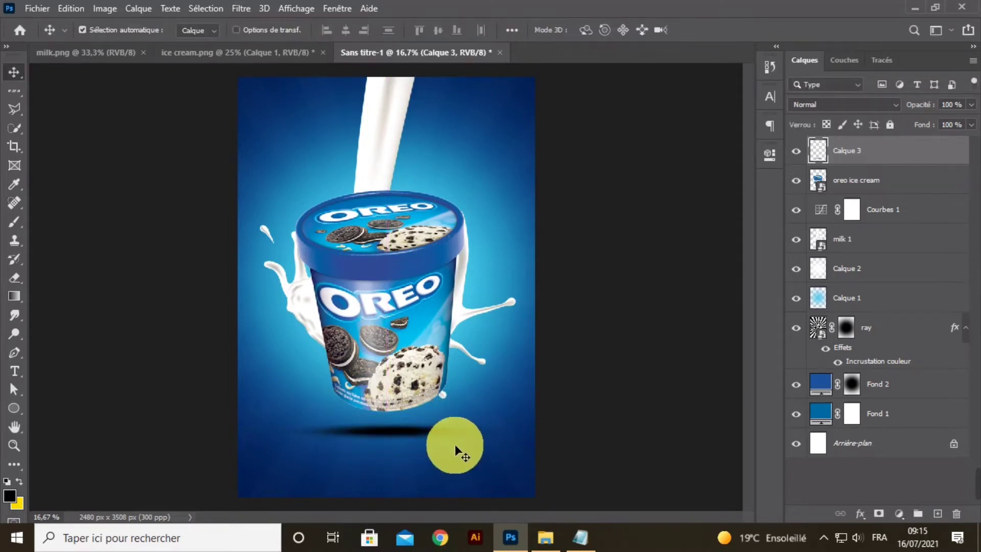
Set the shadow layer, Calque 3, to 60 % opacity and deselect it
click(970, 104)
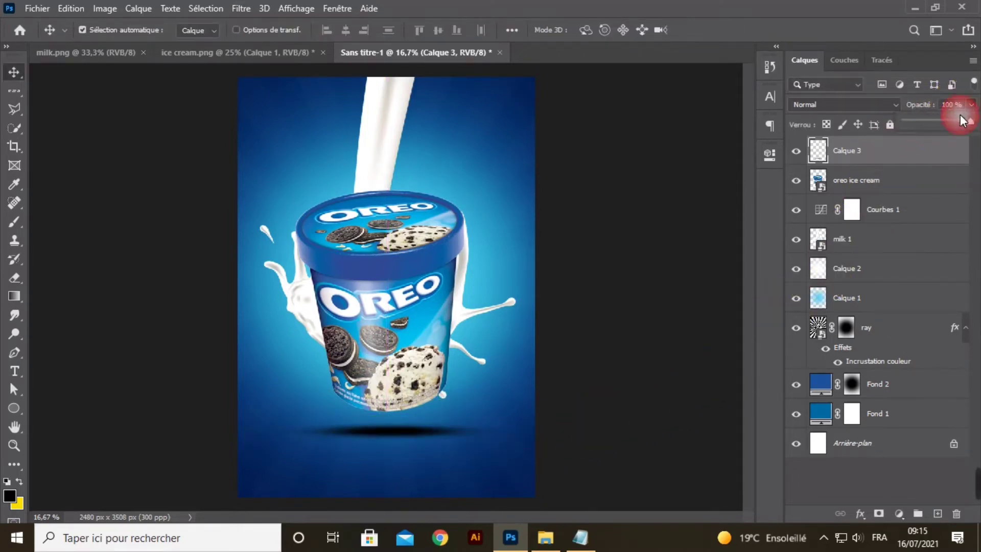
drag(937, 121, 936, 121)
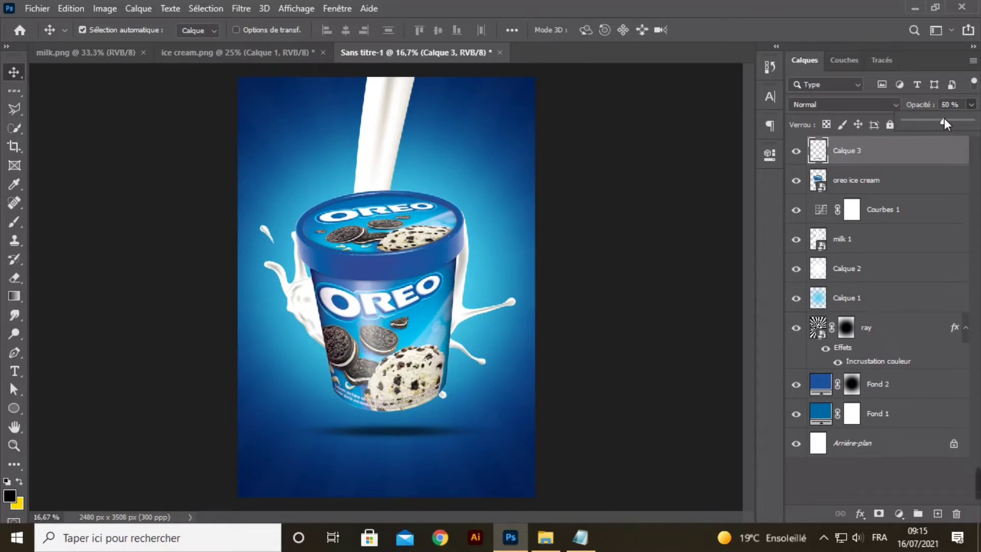
click(696, 295)
key(ctrl+minus)
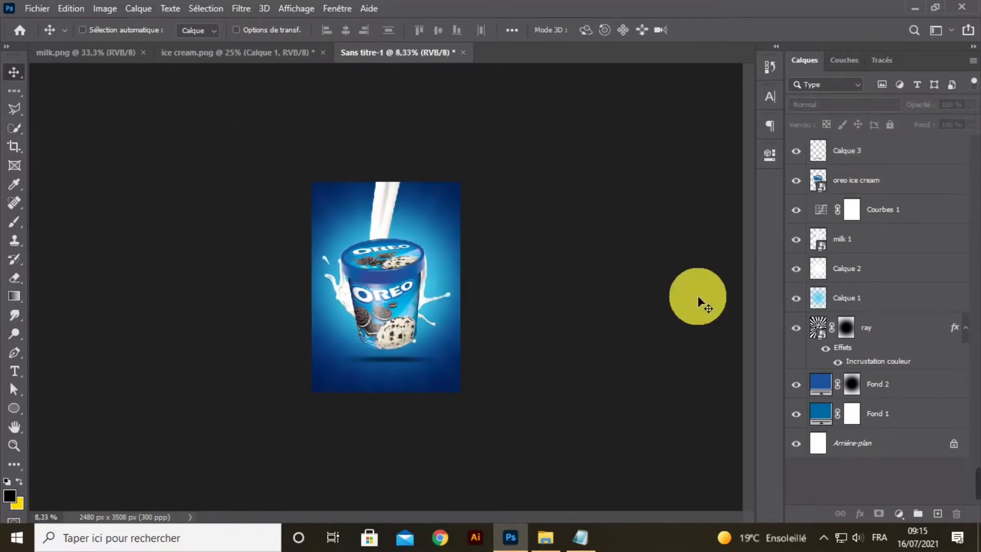
key(ctrl+plus)
key(ctrl+plus)
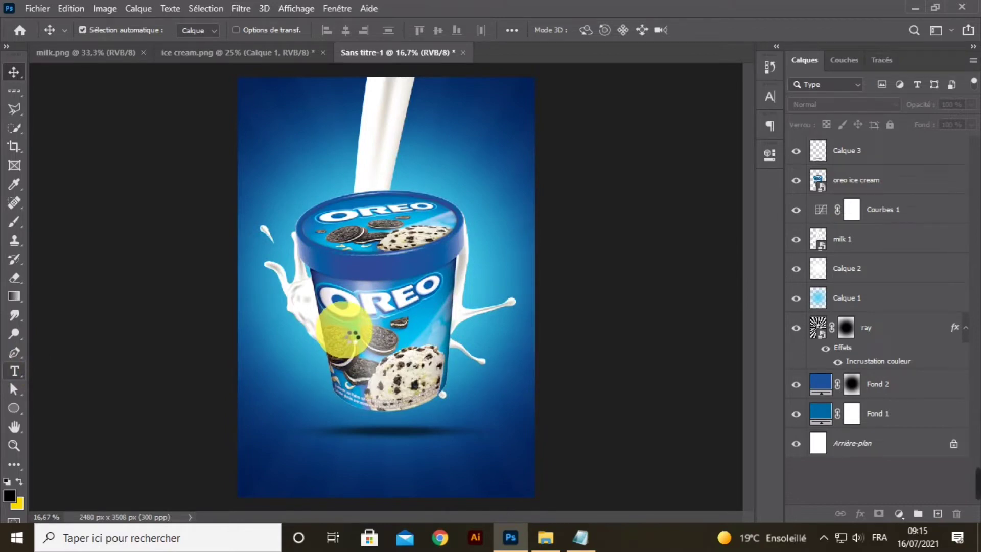
Start a horizontal text layer over the tub's lower part and copy the two-line "Larem prome dolor" text from the Notepad document
key(t)
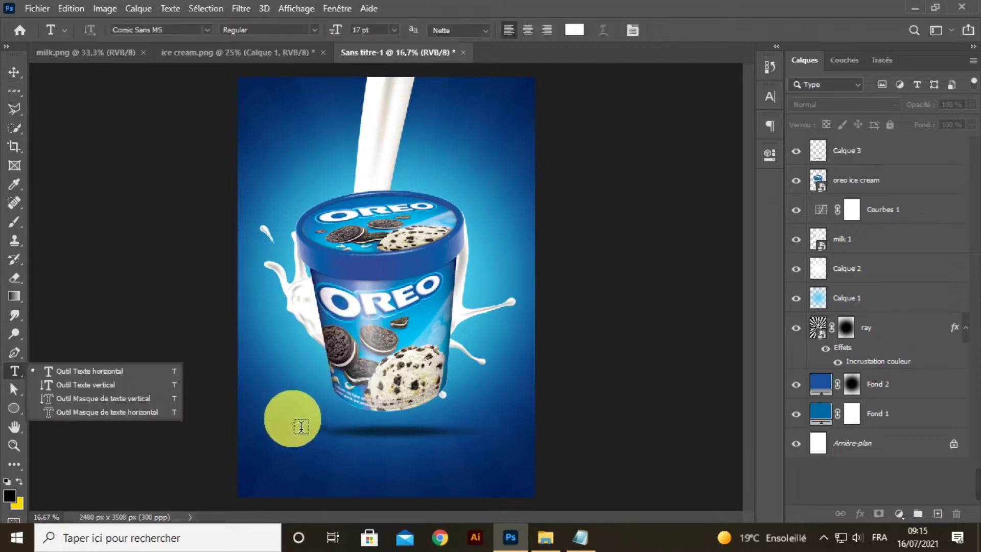
click(300, 403)
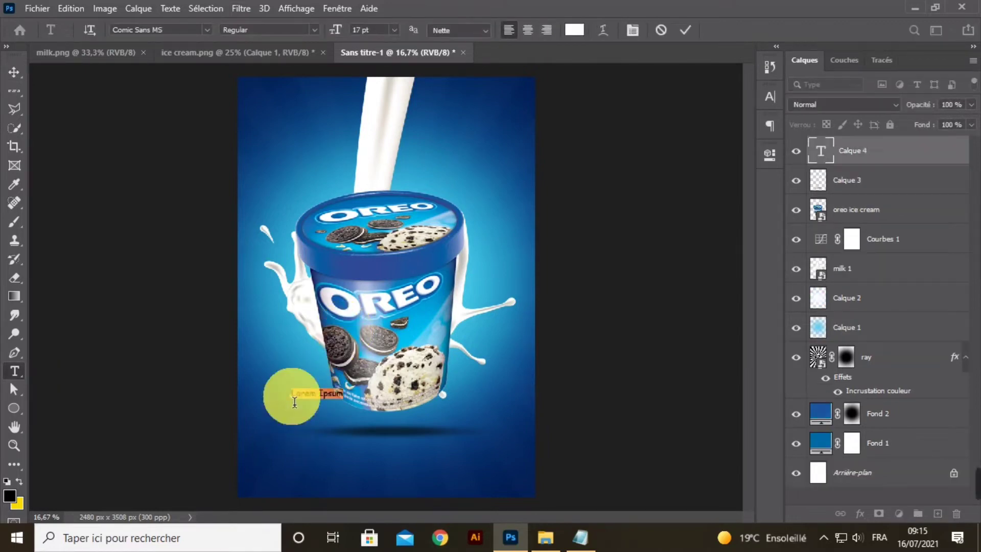
click(577, 537)
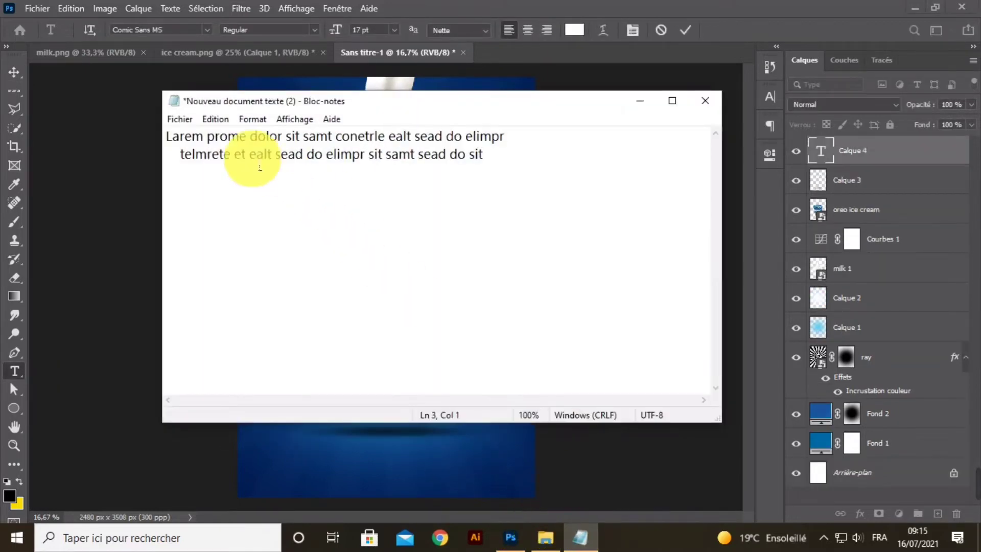
drag(169, 137, 487, 161)
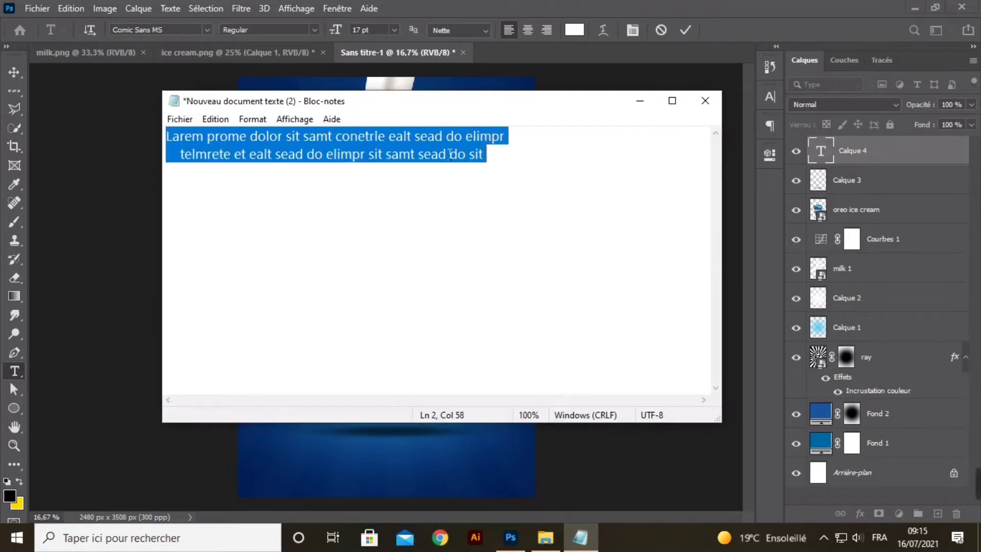
right_click(442, 149)
click(467, 193)
click(640, 100)
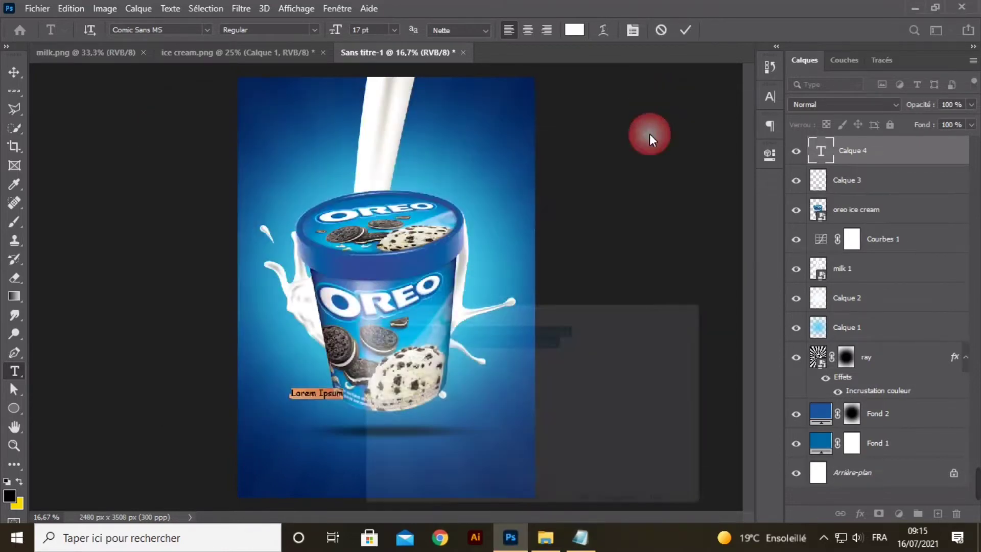
Paste the copied two-line text over the Lorem Ipsum placeholder and commit the text layer
drag(336, 369, 301, 400)
click(302, 394)
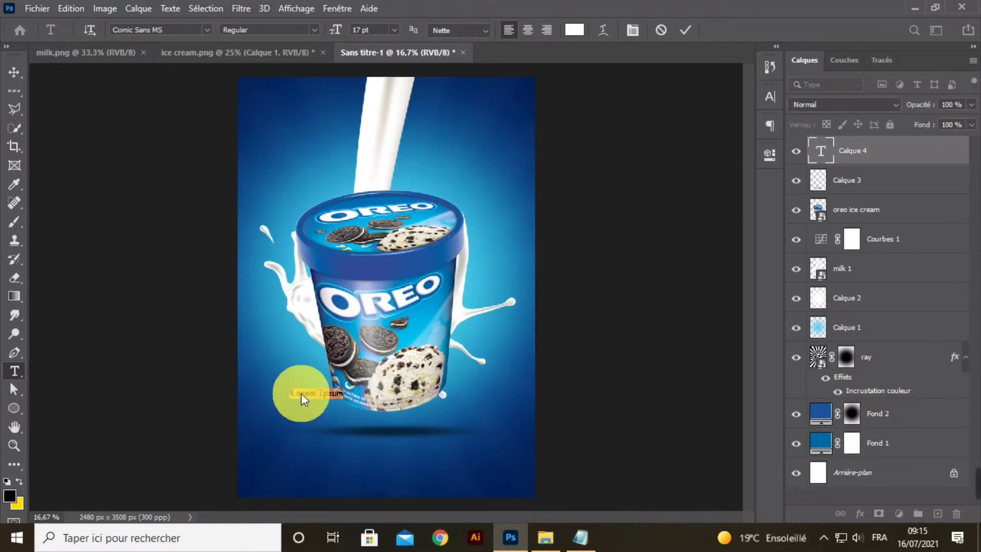
right_click(301, 393)
click(326, 162)
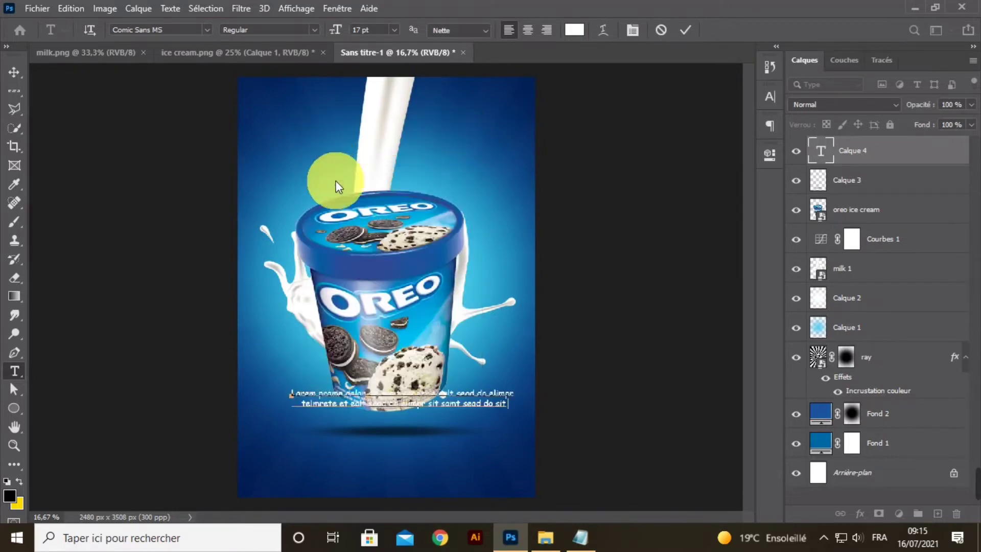
click(685, 30)
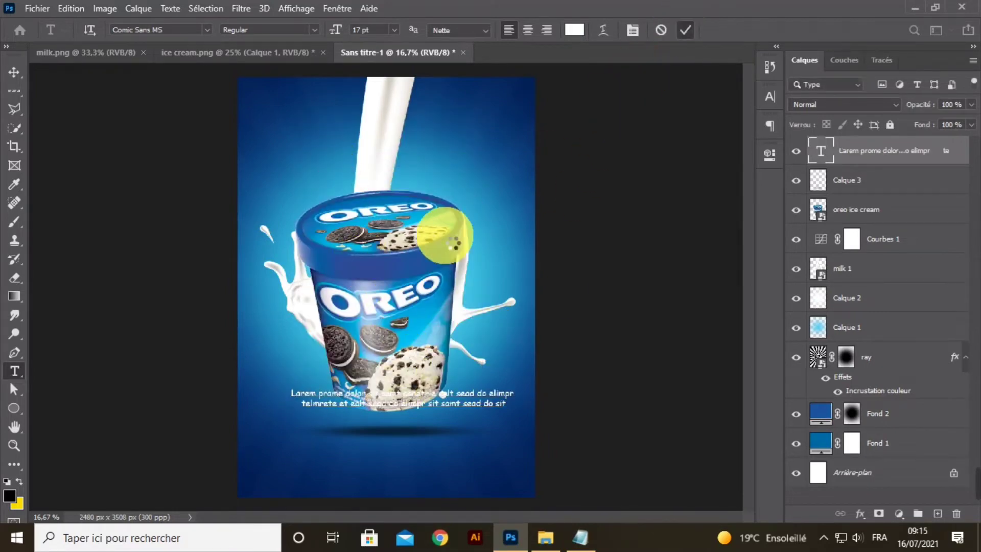
Move the two-line text off the tub to the empty blue area below the ground shadow
key(ctrl+plus)
key(ctrl+plus)
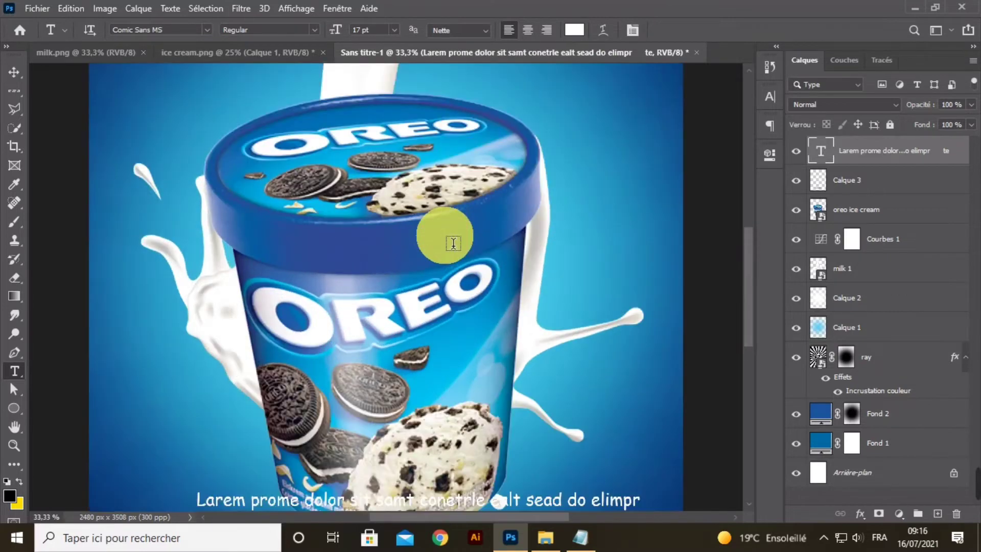
drag(432, 336, 422, 127)
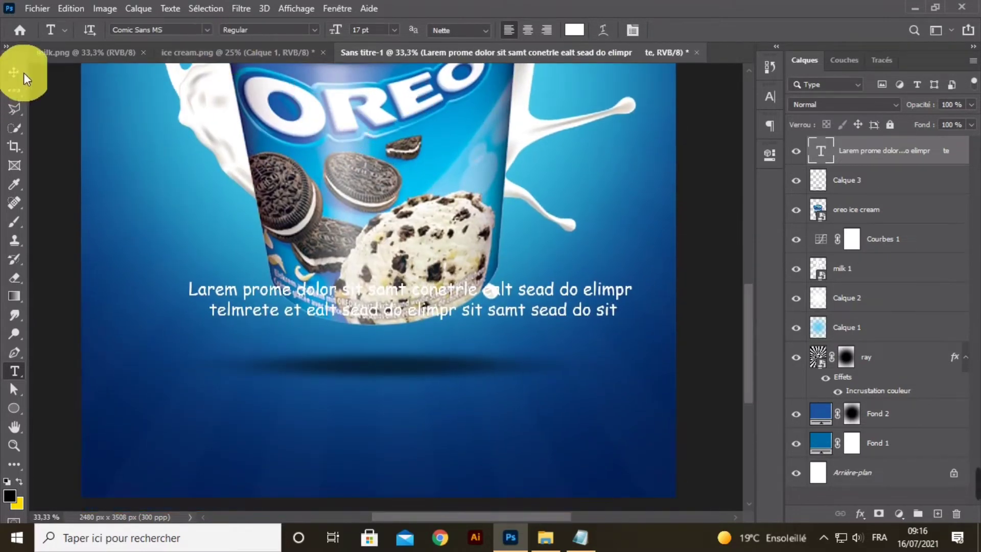
click(302, 289)
key(ctrl+a)
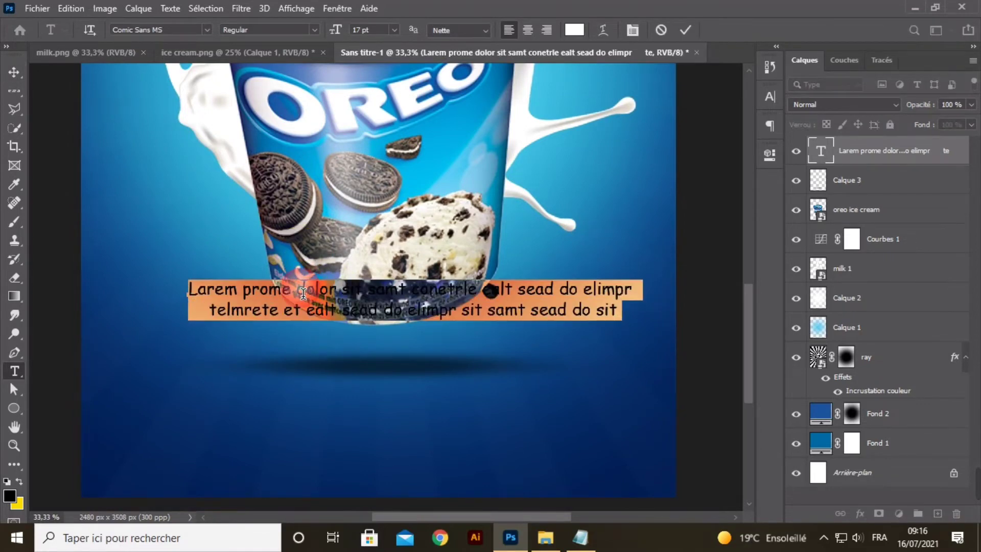
click(685, 30)
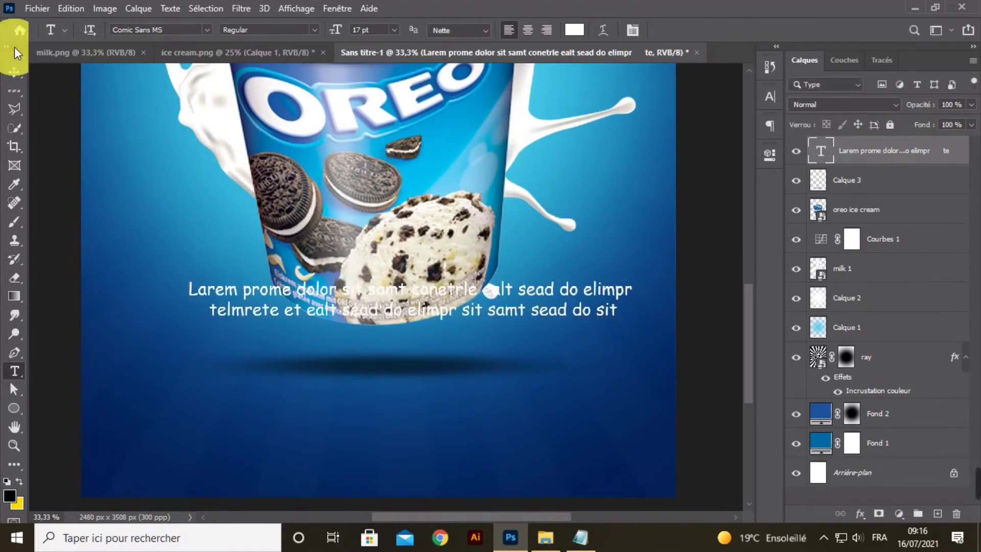
click(14, 71)
drag(560, 298, 526, 415)
key(ctrl+minus)
key(ctrl+minus)
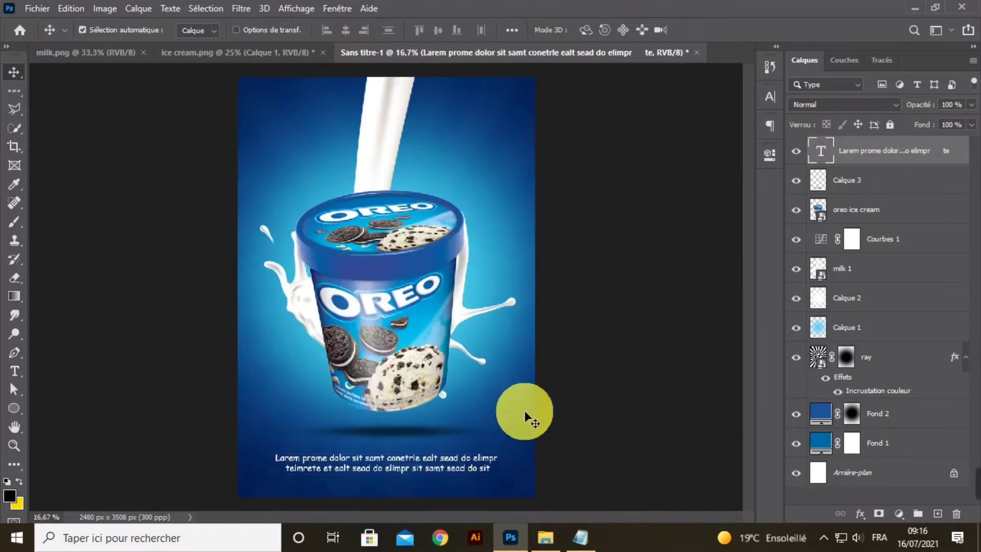
Scale the two-line text down to about 91.74 % and centre it horizontally near the poster's lower edge
click(252, 29)
drag(280, 474, 293, 470)
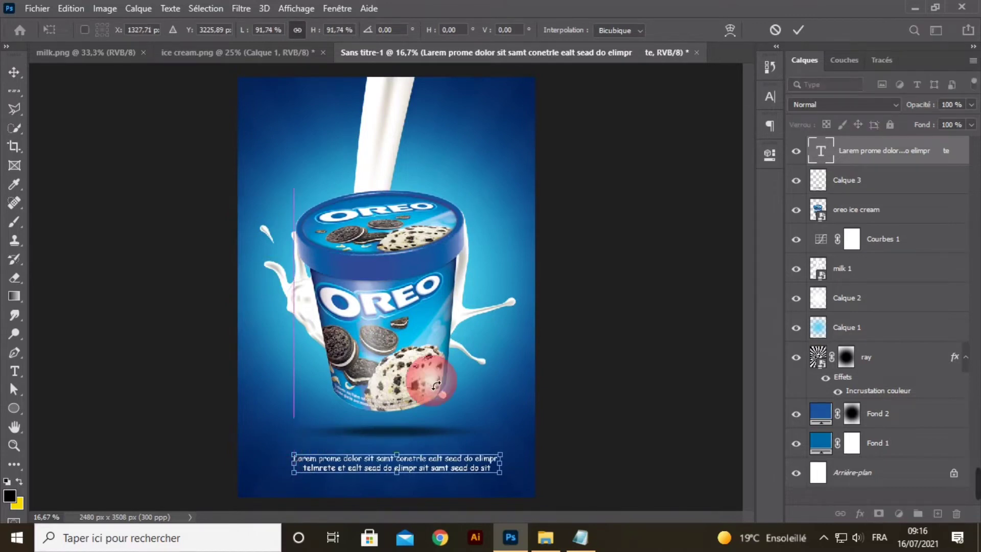
click(797, 31)
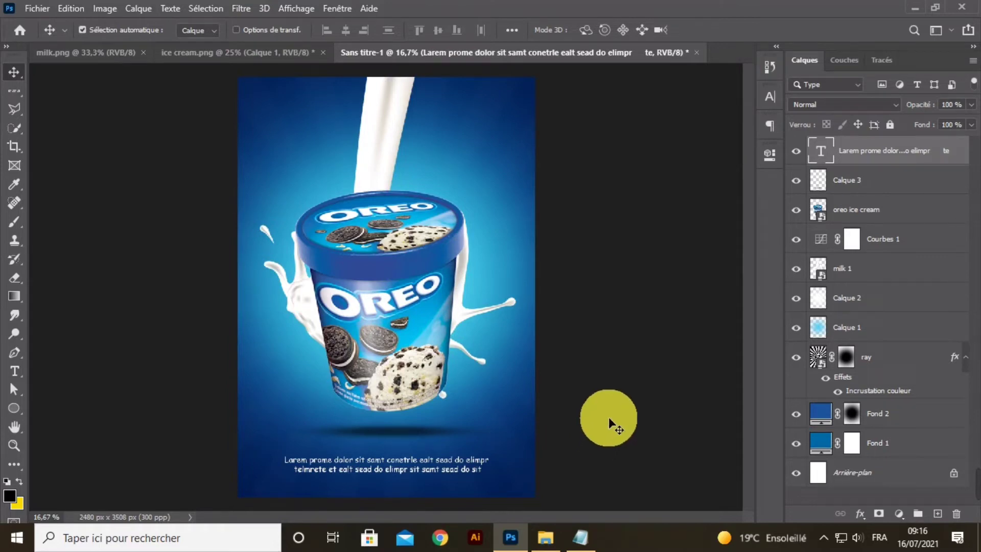
Place the oreo_ image from the Oreo folder, scaled to about 18.84 % and rotated about -6.9°, over the tub's lower left side
click(544, 535)
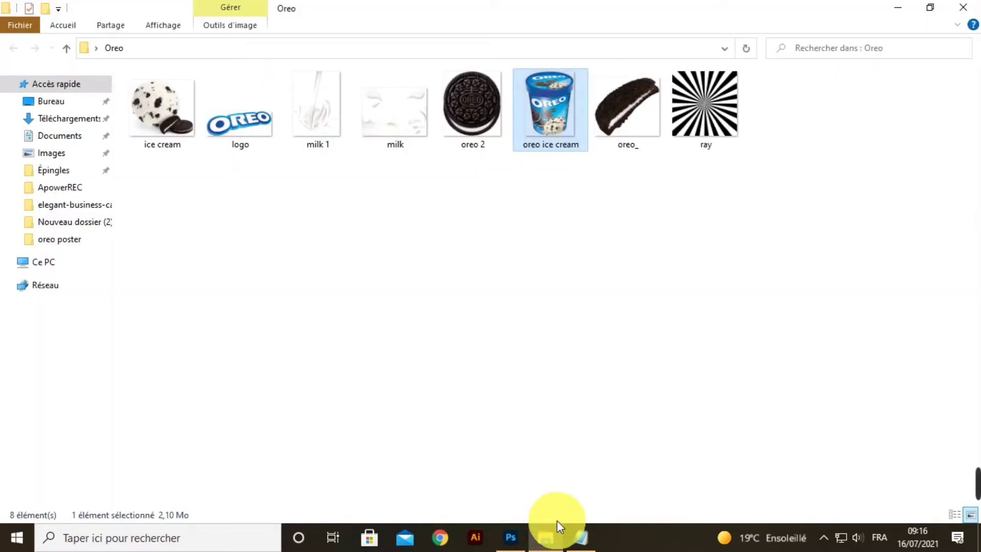
drag(628, 145, 410, 337)
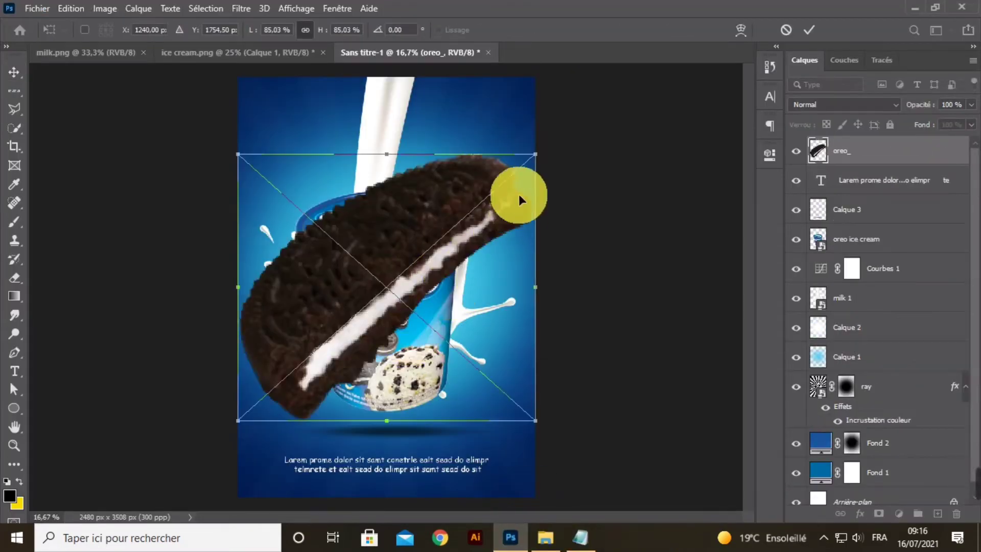
drag(535, 153, 326, 341)
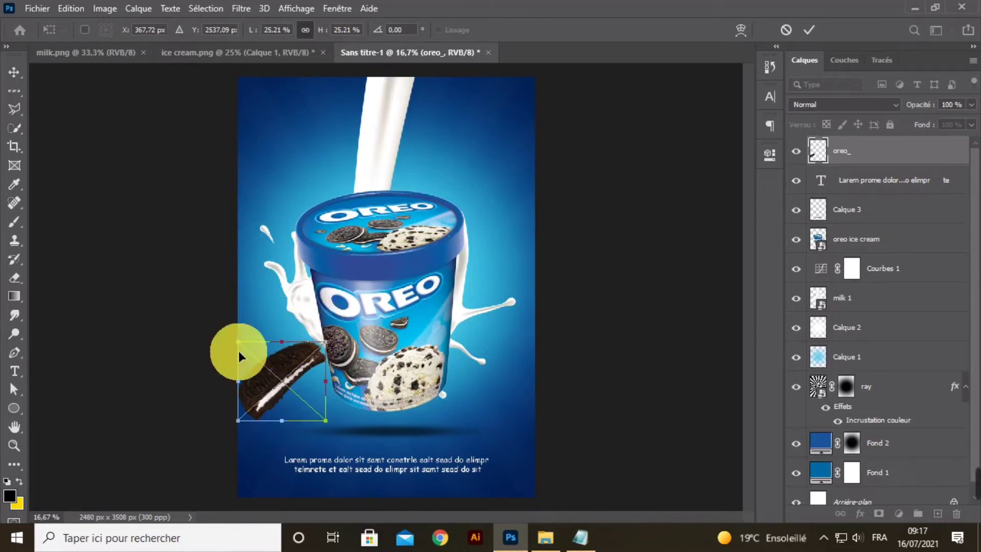
drag(279, 388, 325, 355)
mouse_move(379, 317)
mouse_down()
mouse_move(355, 335)
mouse_move(369, 327)
mouse_move(369, 309)
mouse_move(345, 338)
mouse_move(404, 327)
mouse_move(399, 309)
mouse_up()
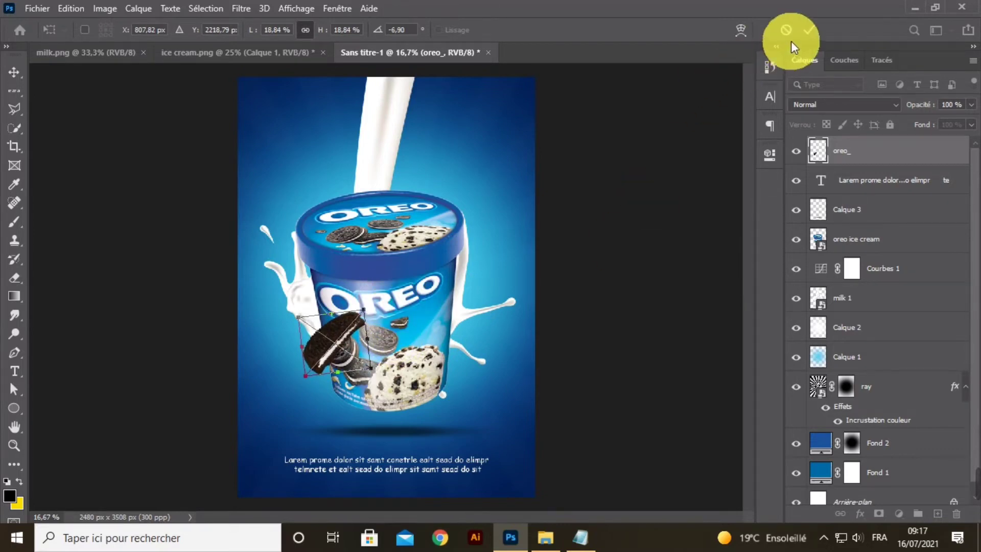
click(809, 30)
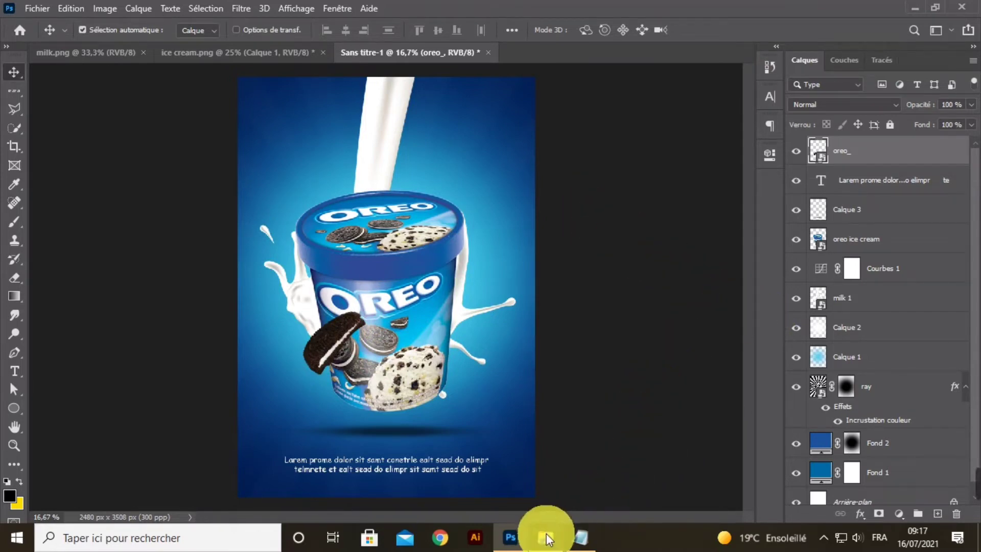
Duplicate the oreo_ layer and set the copy on the tub's right side below the lid, at about 17.35 % scale and -89.74° rotation
click(882, 156)
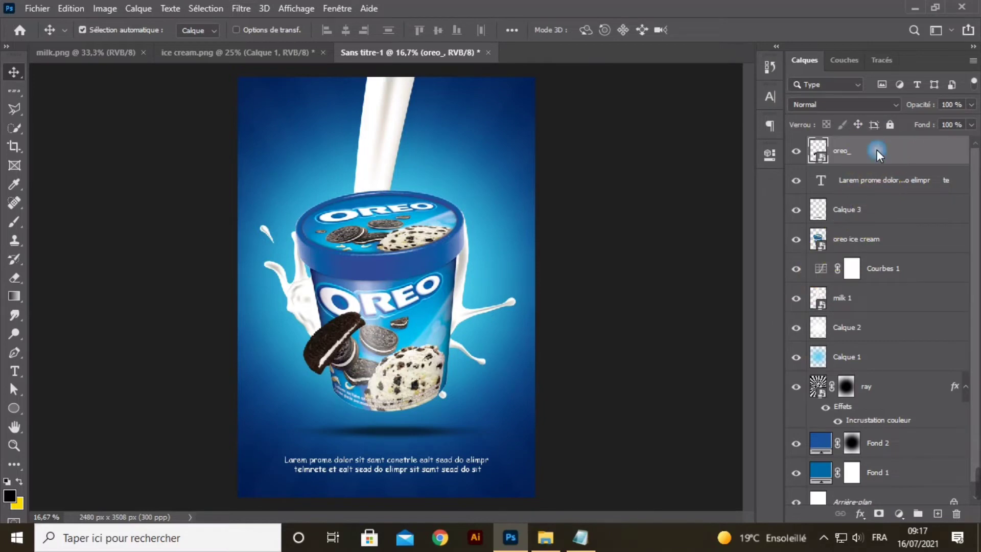
right_click(876, 149)
click(672, 42)
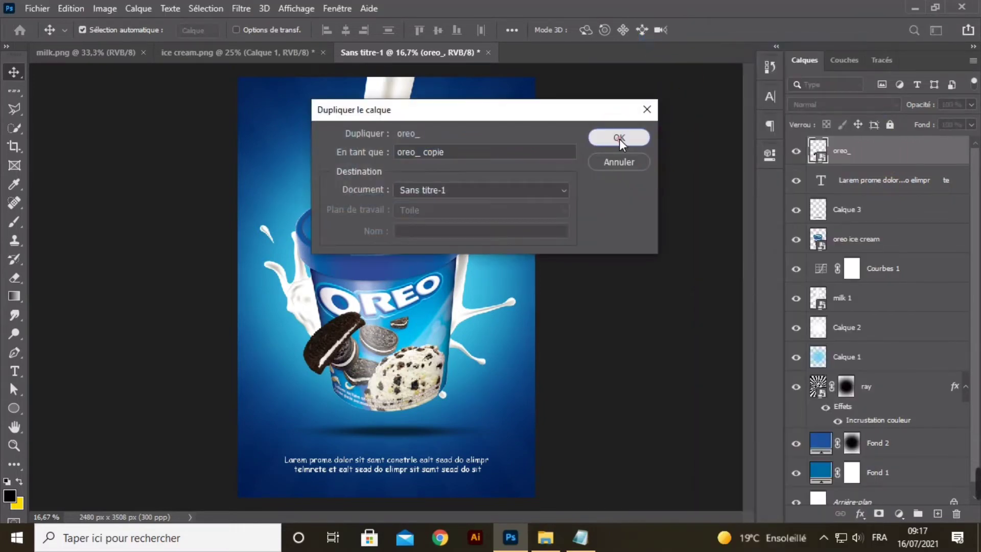
click(618, 139)
drag(333, 335, 440, 241)
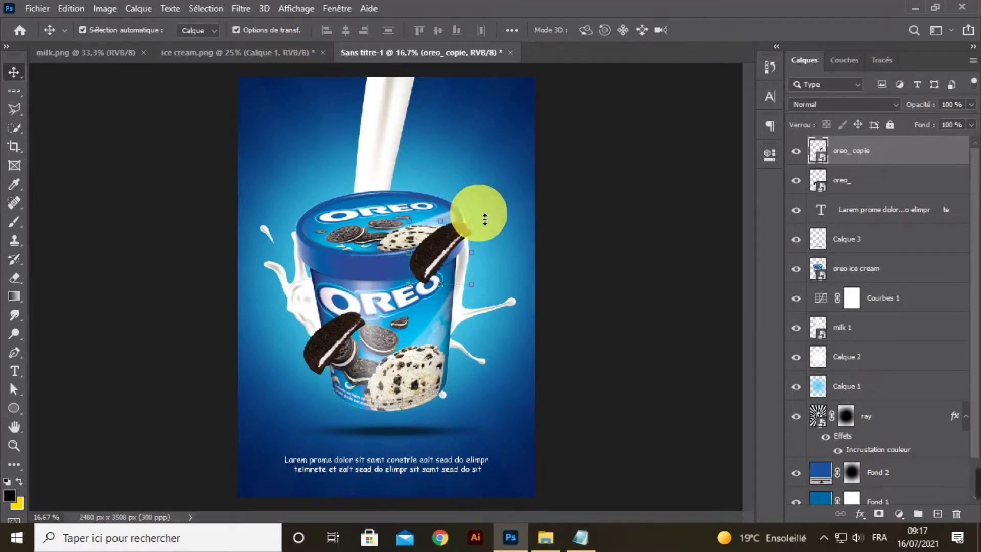
drag(492, 213, 462, 312)
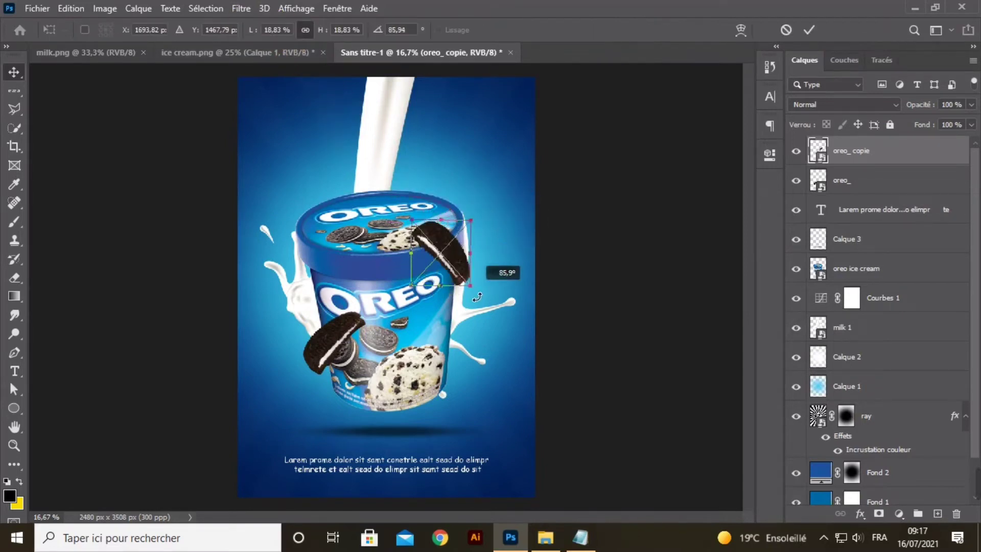
drag(450, 259, 448, 274)
drag(414, 233, 476, 344)
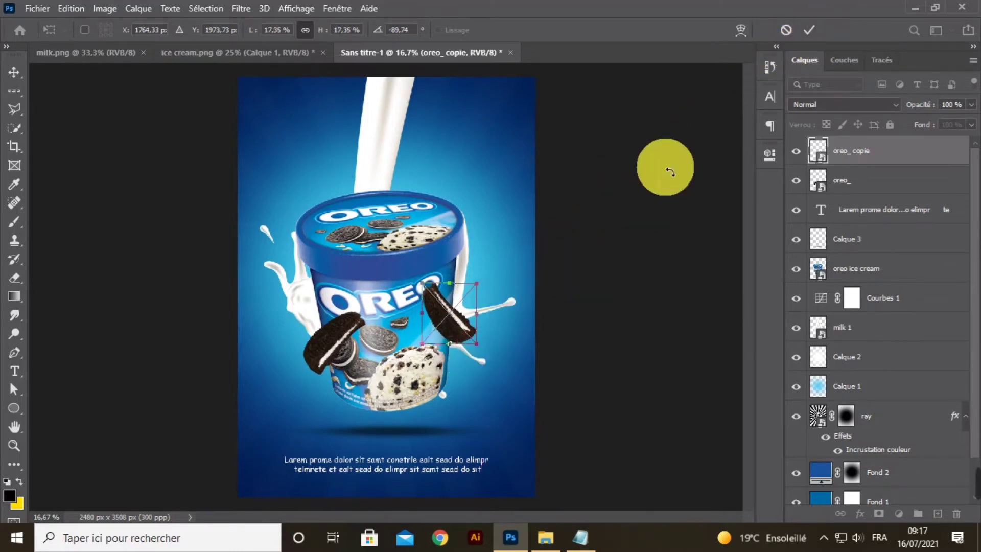
click(805, 35)
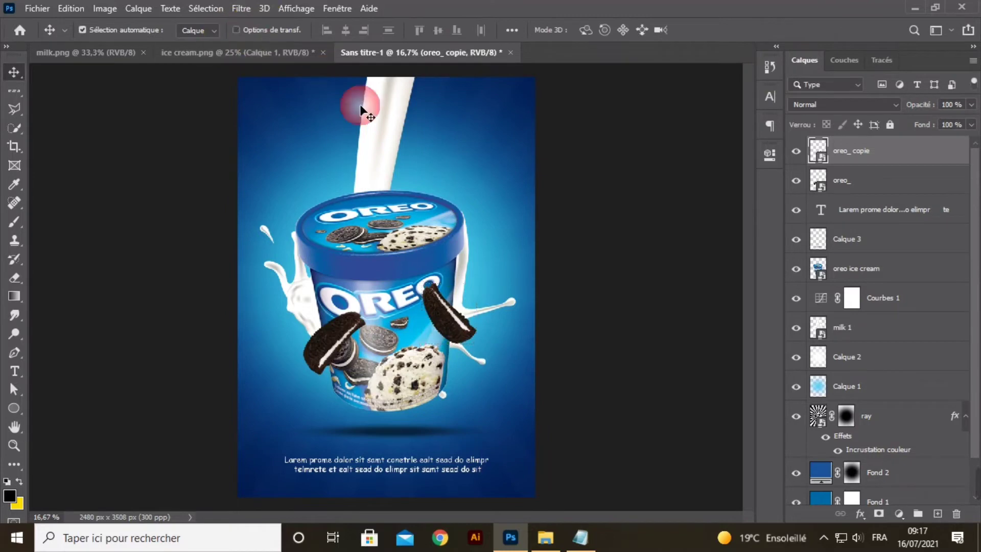
Duplicate the oreo_ copie layer and set the new cookie on the lid's right edge, at about 18.07 % scale and 68.58° rotation
right_click(857, 149)
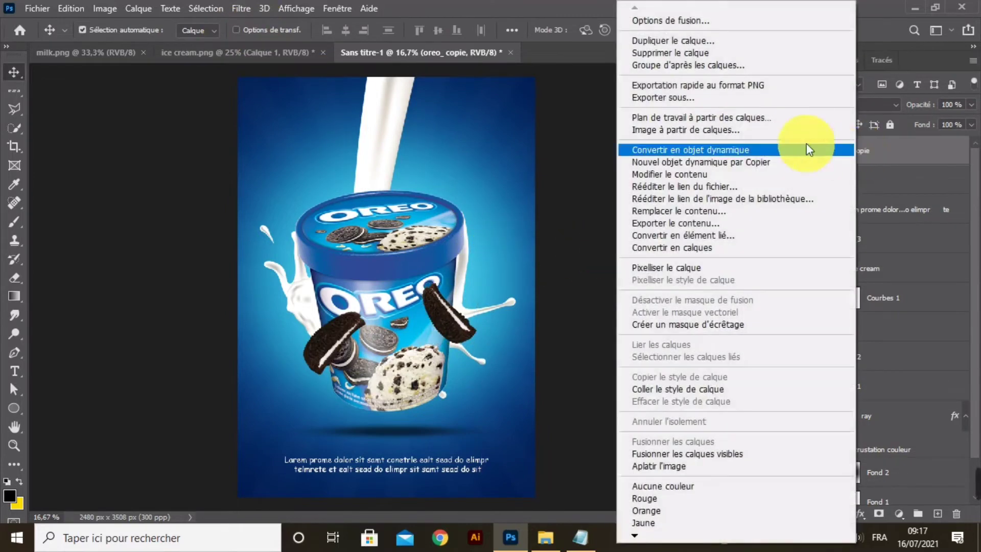
click(669, 41)
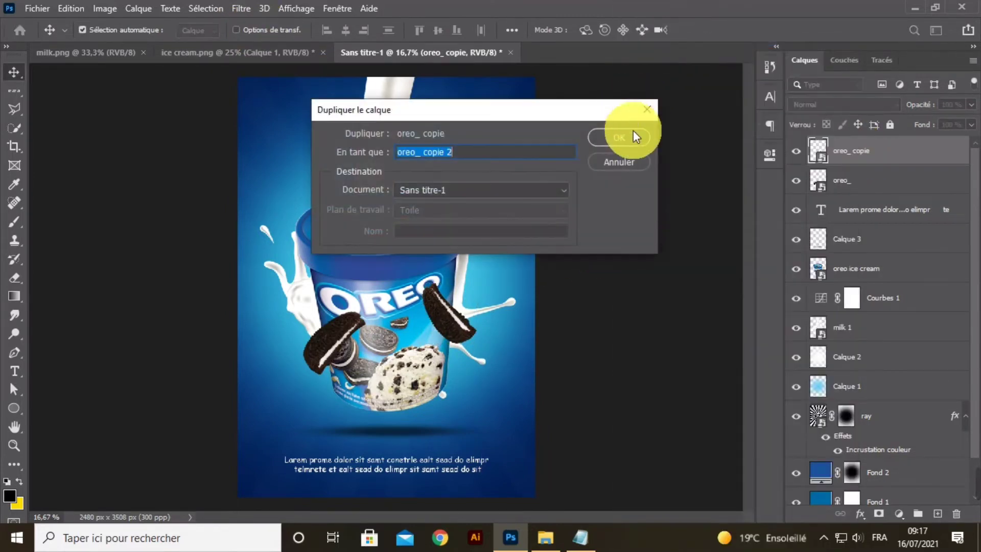
click(633, 132)
drag(459, 307, 401, 211)
click(240, 29)
click(439, 154)
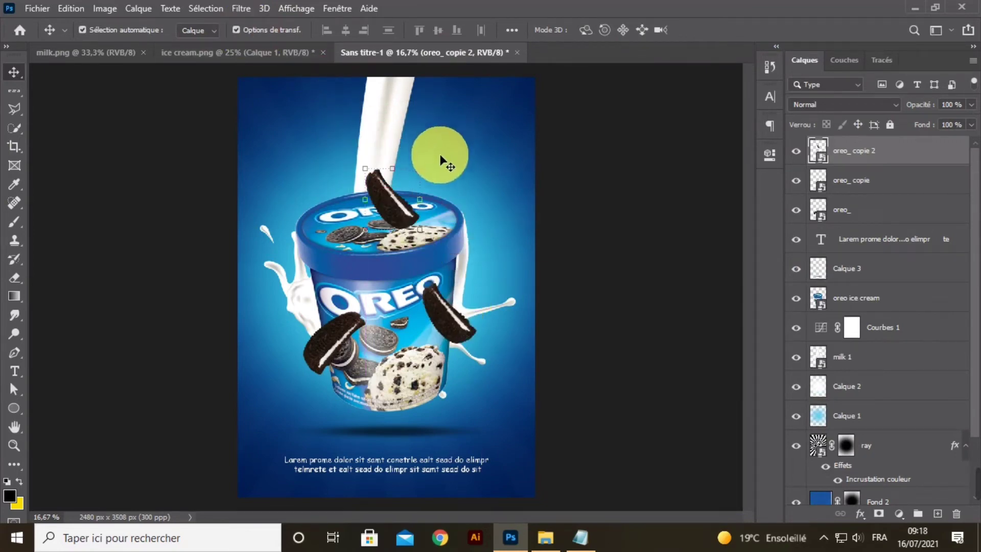
drag(431, 159, 374, 268)
drag(430, 208, 451, 214)
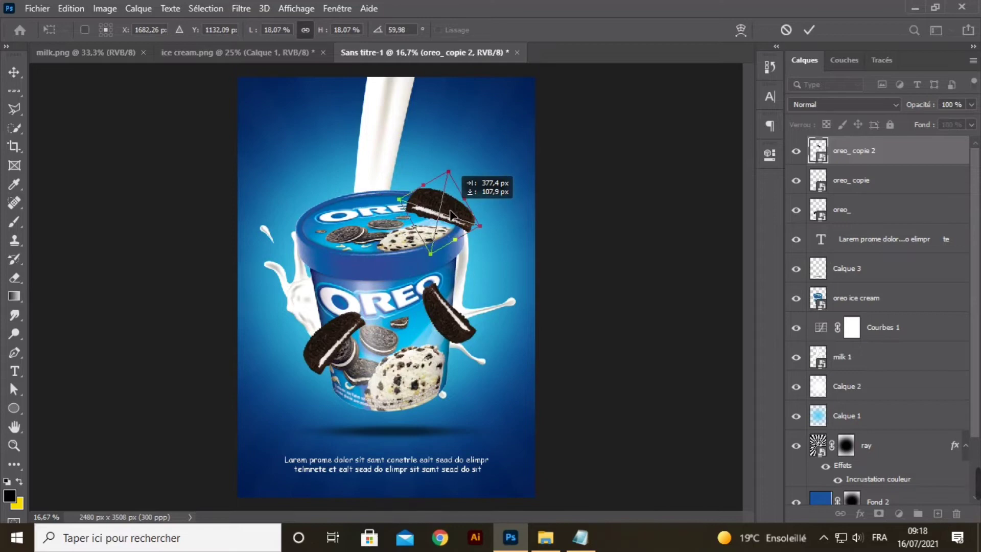
drag(523, 196, 510, 207)
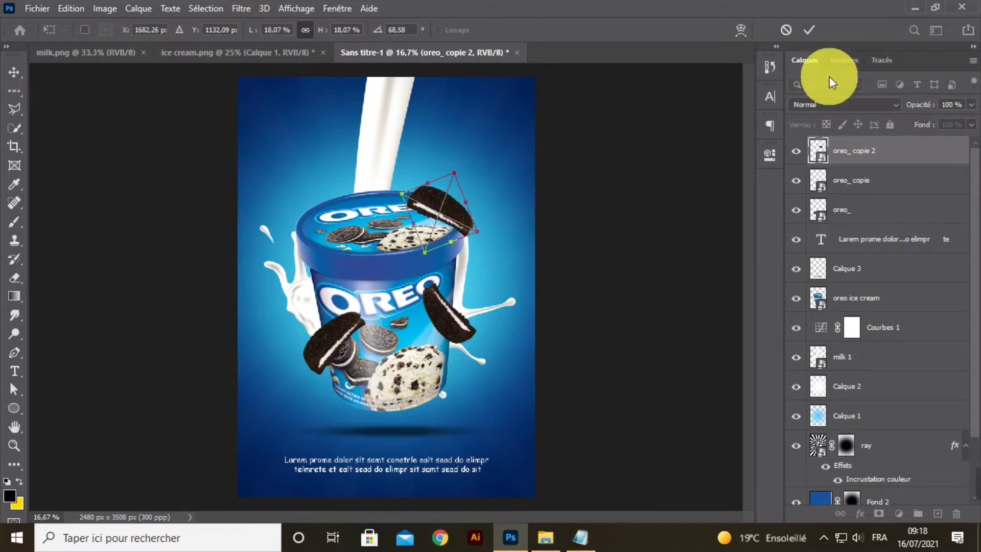
click(809, 31)
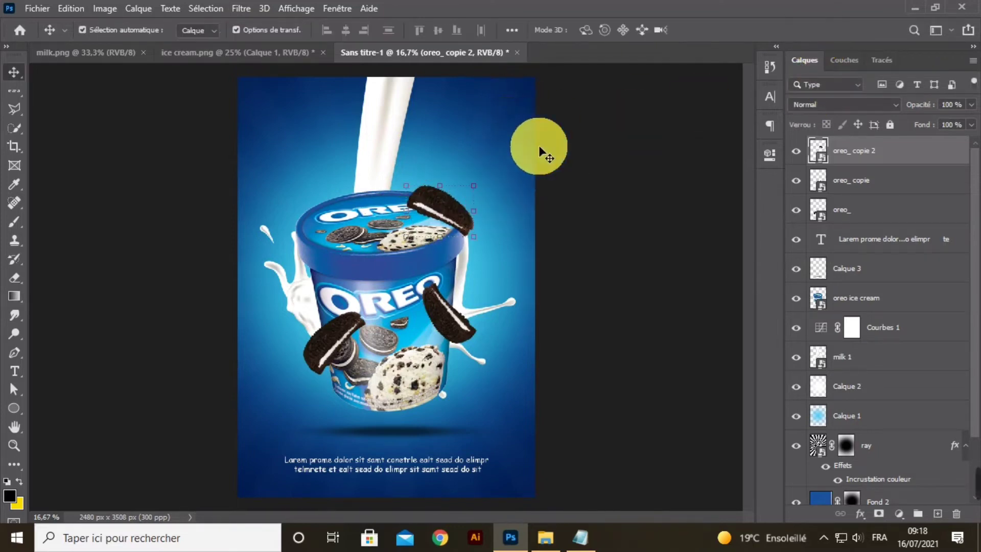
Duplicate the oreo_ copie 2 layer and set the new cookie left of the milk pour, at about 19.48 % scale and 176.33° rotation
right_click(859, 157)
click(667, 41)
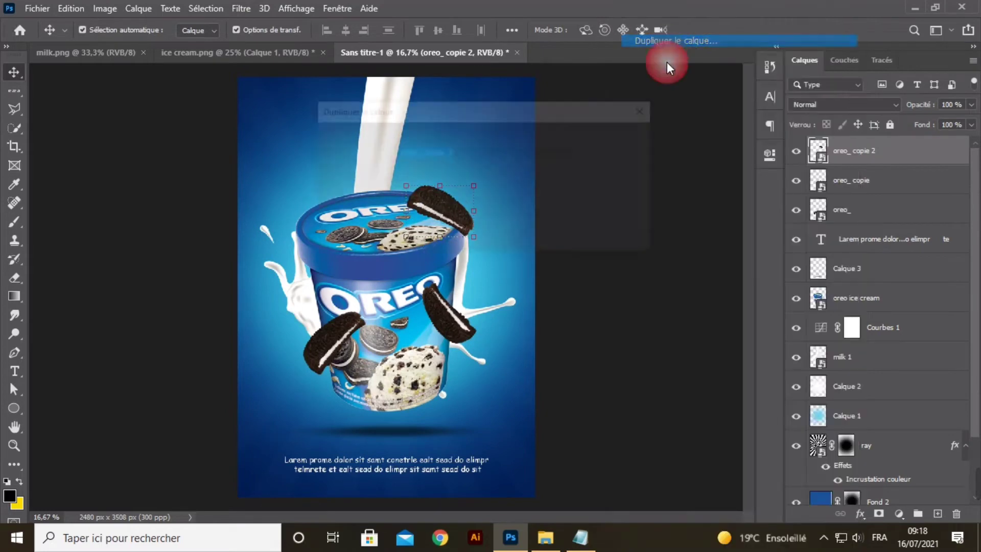
click(624, 140)
drag(356, 211, 218, 196)
key(ctrl+t)
drag(353, 166, 343, 133)
click(870, 49)
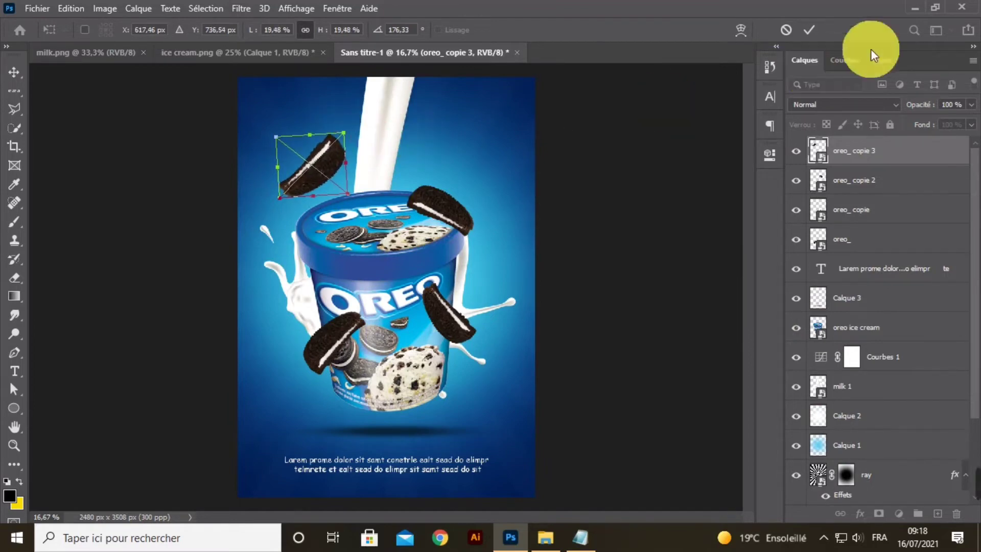
click(808, 30)
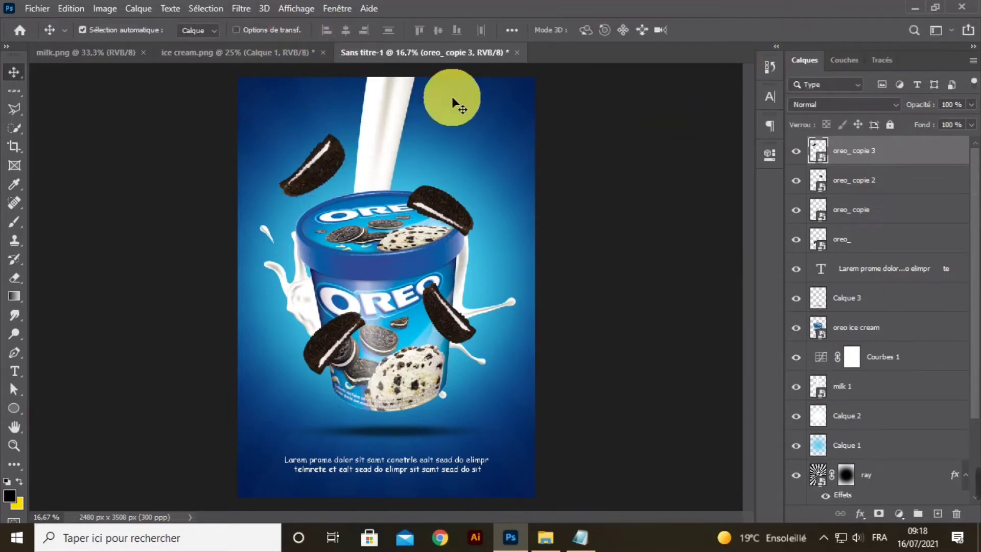
Darken the oreo_ copie 3 cookie with a clipped Exposure adjustment at gamma correction 0.72 and exposure -0.22
key(ctrl+minus)
key(ctrl+plus)
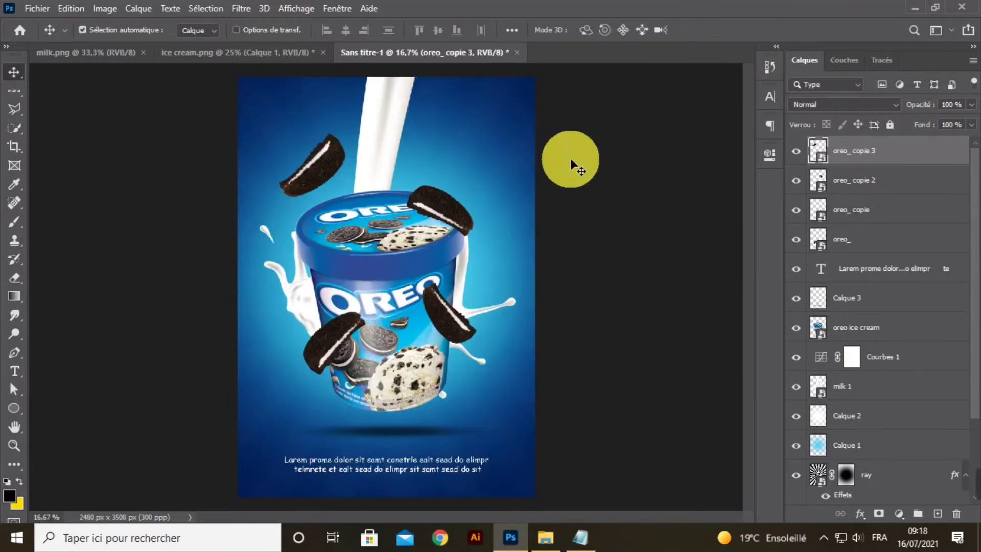
click(899, 513)
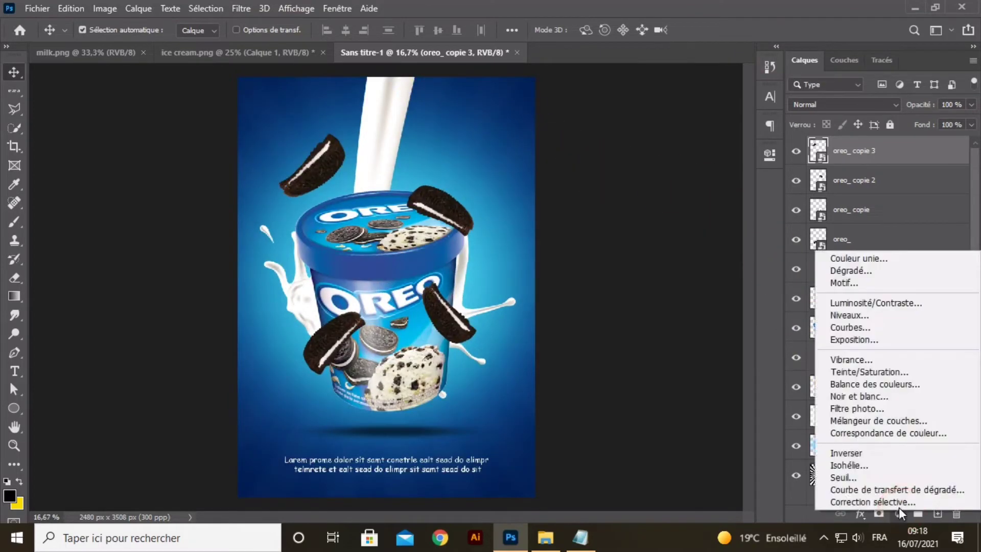
click(850, 327)
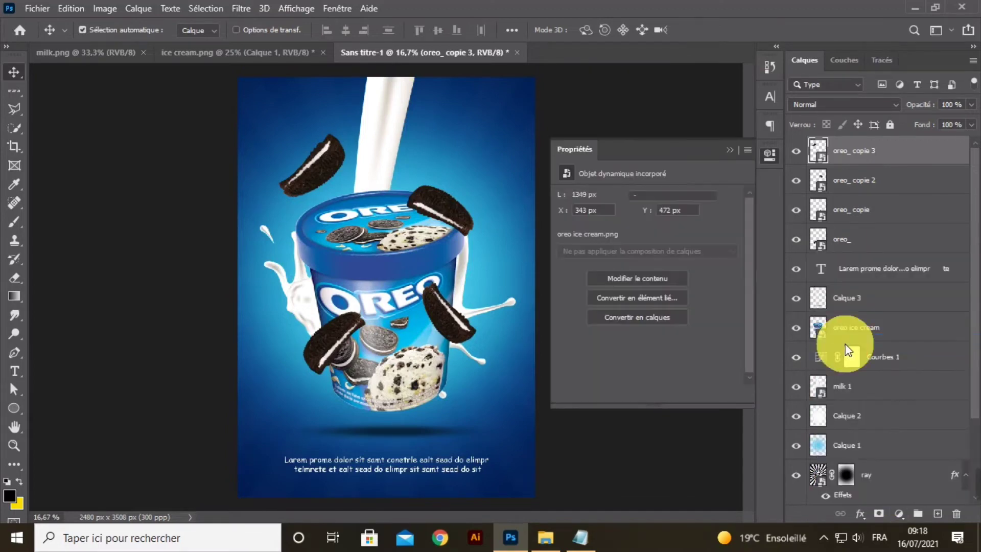
click(647, 394)
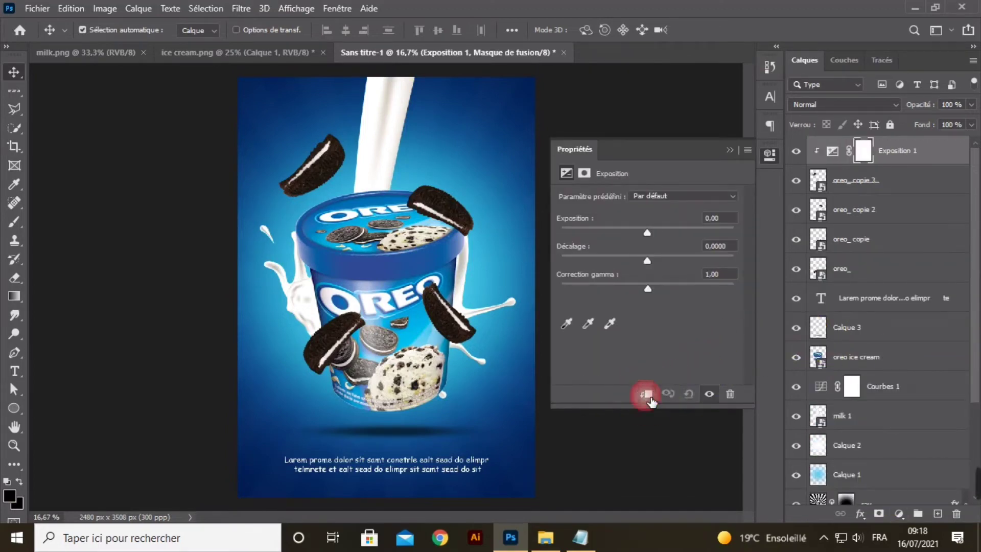
drag(646, 284, 663, 283)
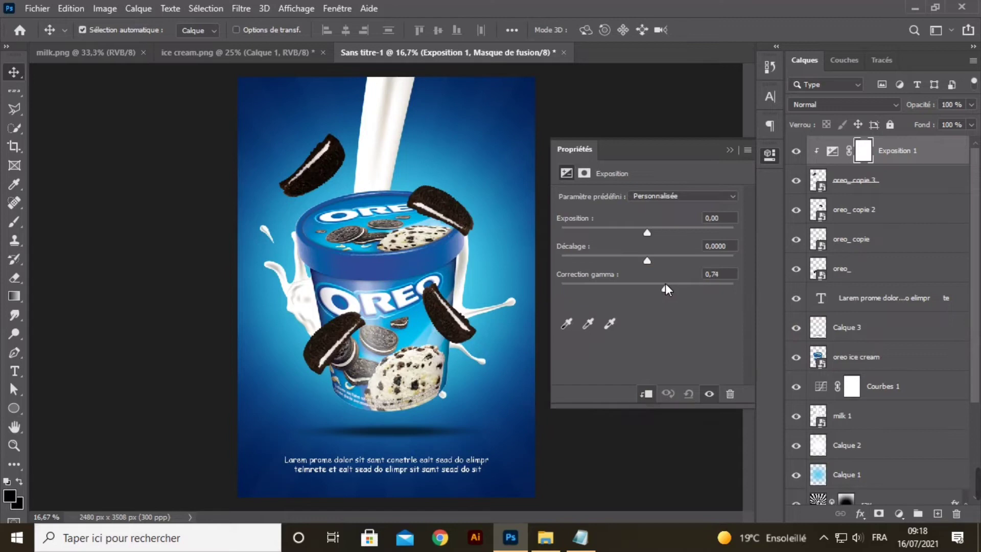
click(666, 283)
mouse_move(646, 234)
mouse_down()
mouse_move(657, 230)
mouse_move(644, 236)
mouse_up()
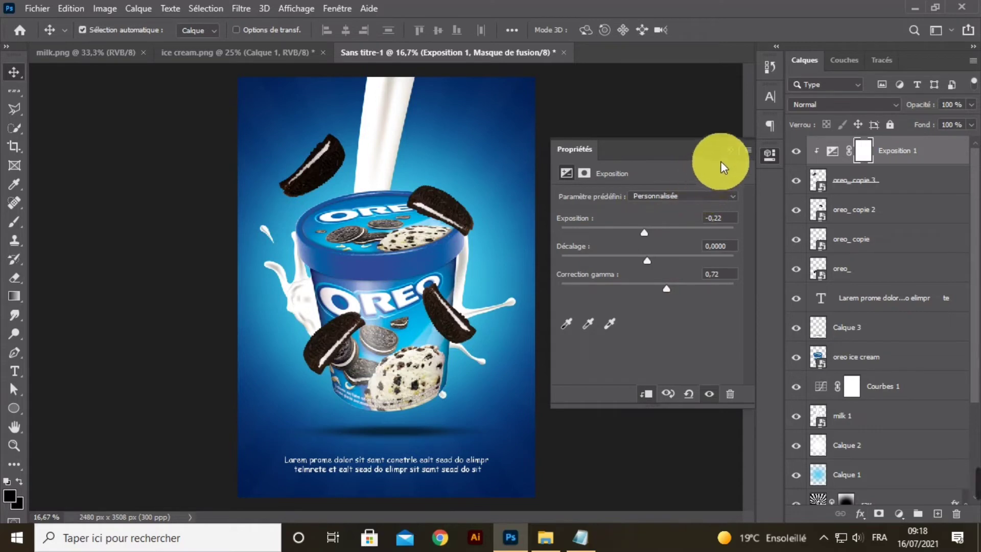
click(731, 148)
click(796, 182)
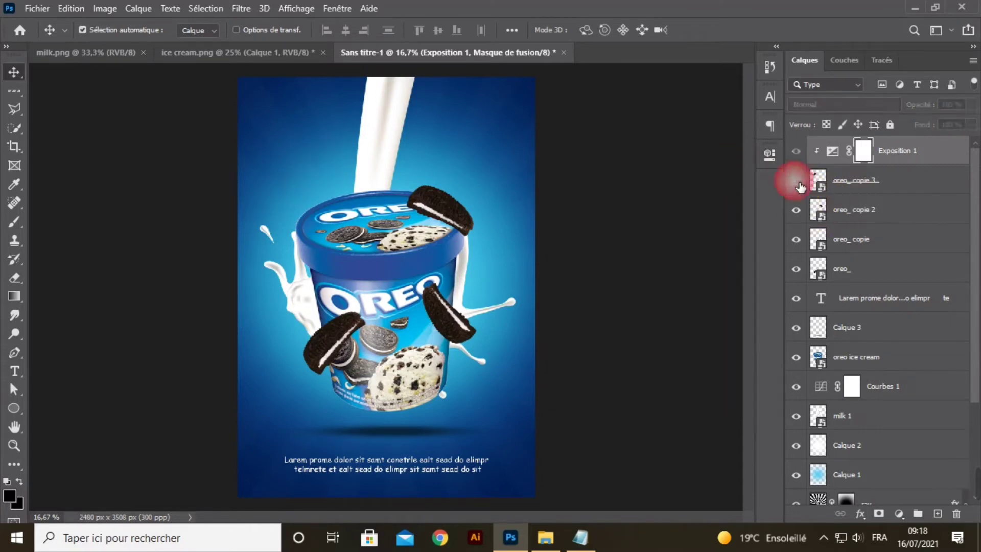
click(797, 180)
Add an Exposure adjustment clipped to the oreo_ copie 2 layer, with gamma correction 0.72 and exposure -0.22
click(460, 213)
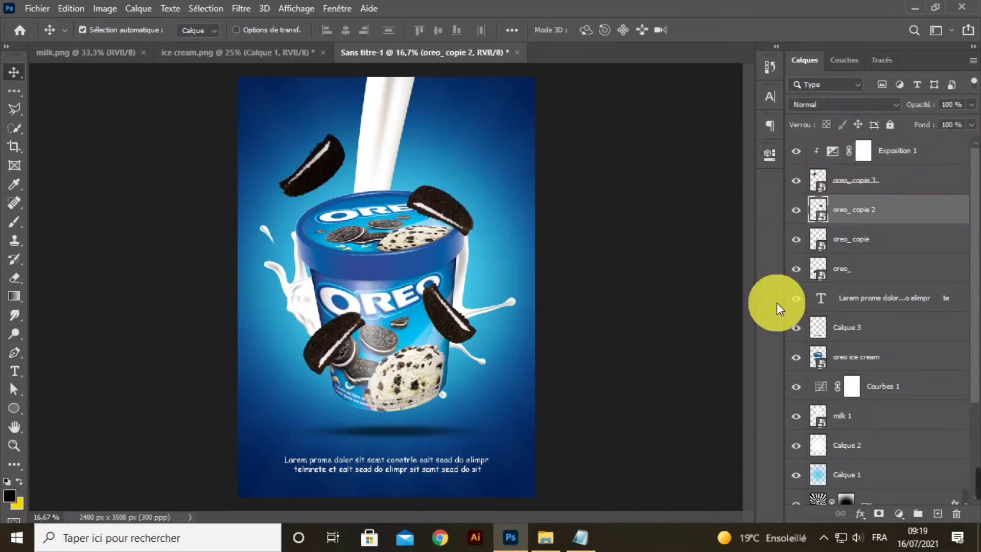
click(897, 513)
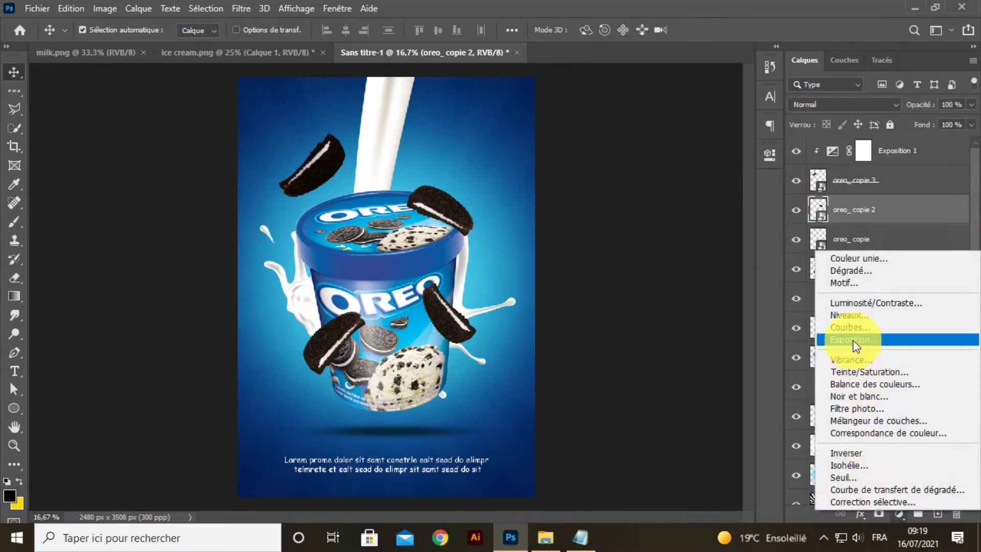
click(853, 339)
drag(652, 290, 656, 289)
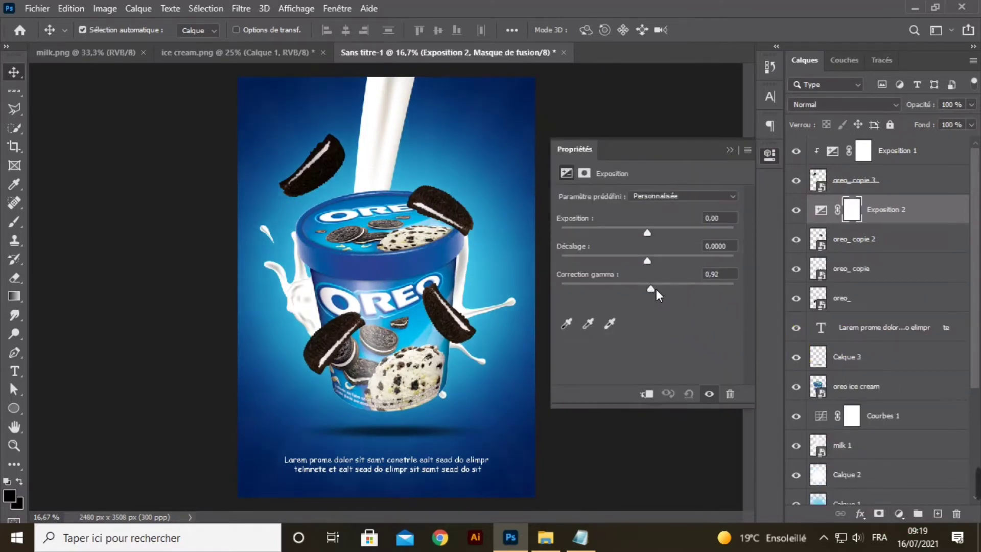
click(653, 396)
click(658, 295)
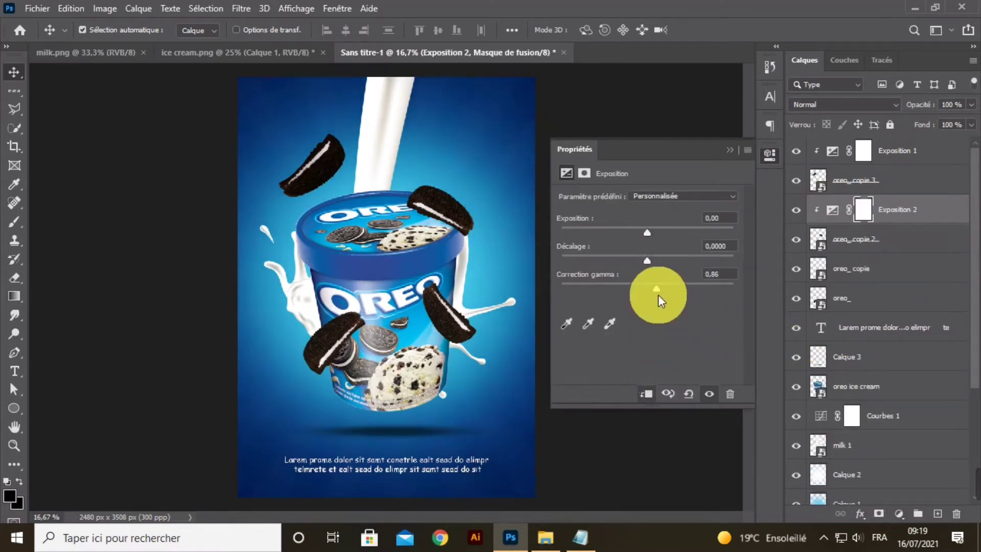
drag(653, 287, 664, 287)
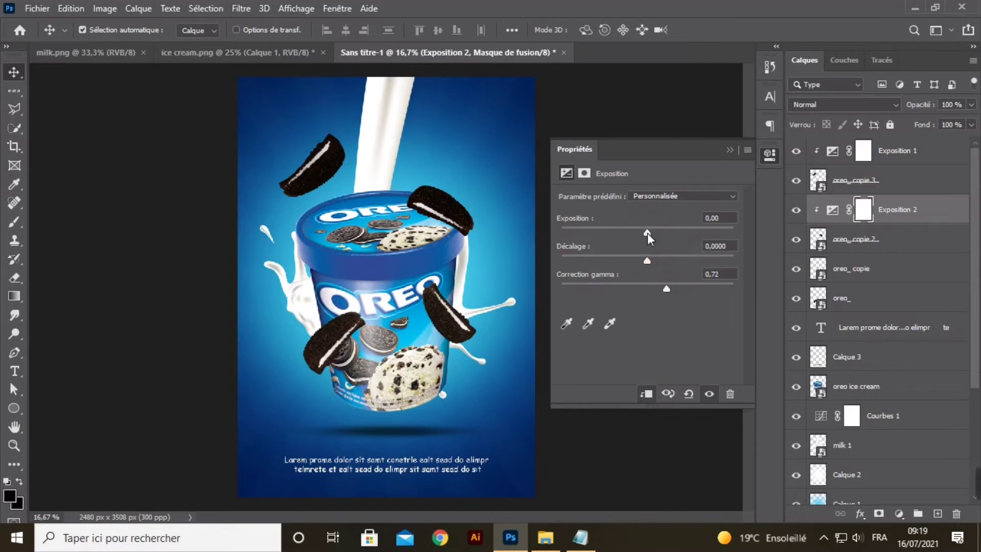
drag(647, 233, 645, 233)
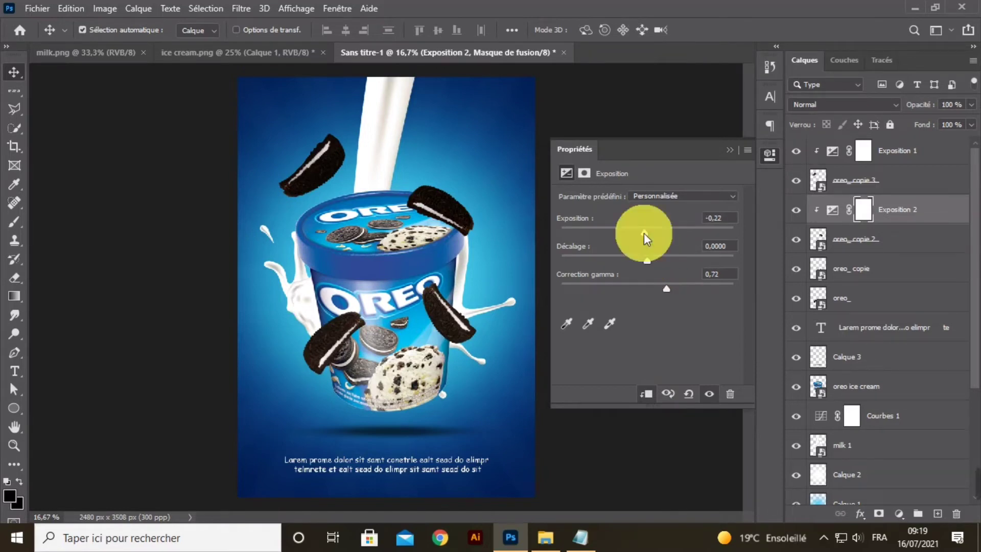
click(730, 150)
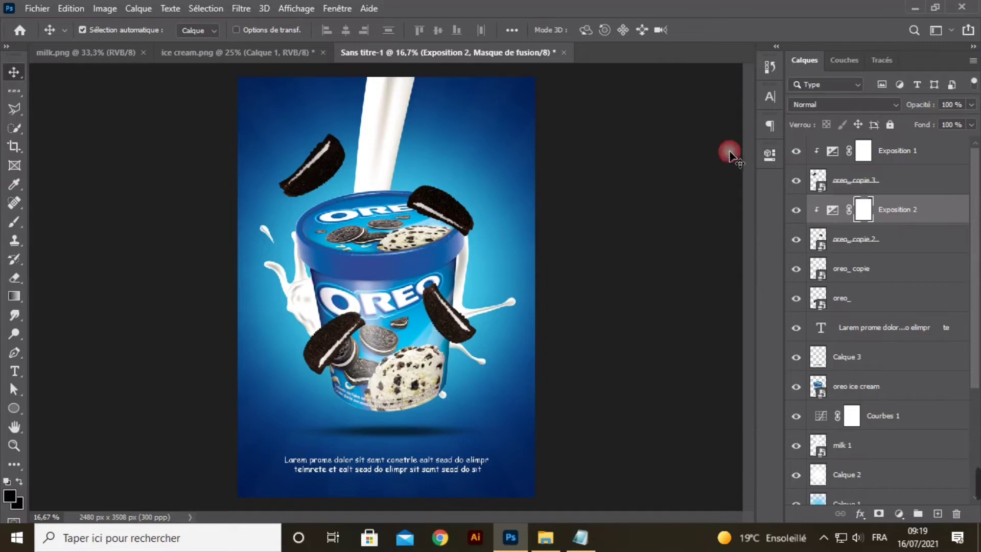
Clip separate Exposure adjustments to the oreo_ copie and oreo_ layers to darken the two lower cookies
click(884, 280)
click(795, 269)
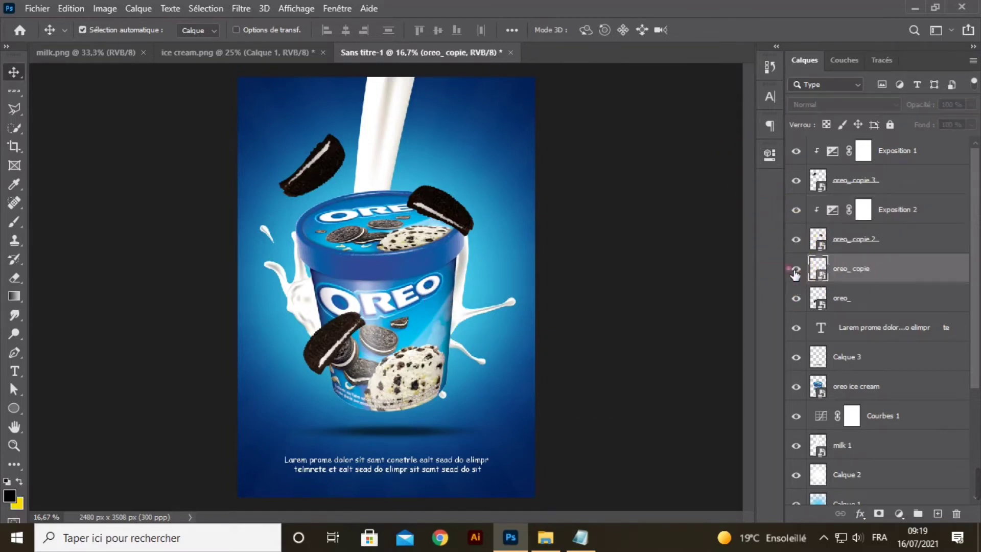
click(796, 269)
click(898, 514)
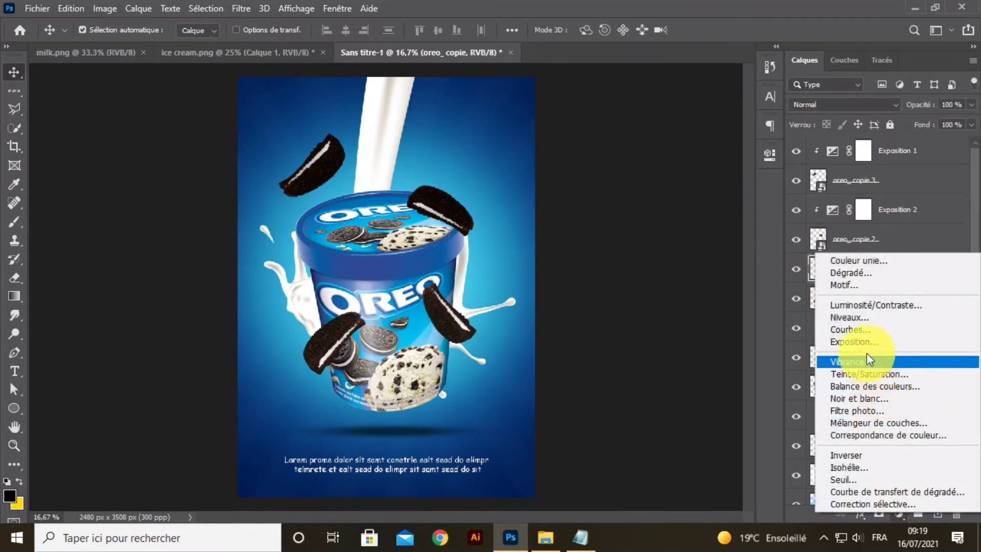
click(854, 341)
click(657, 394)
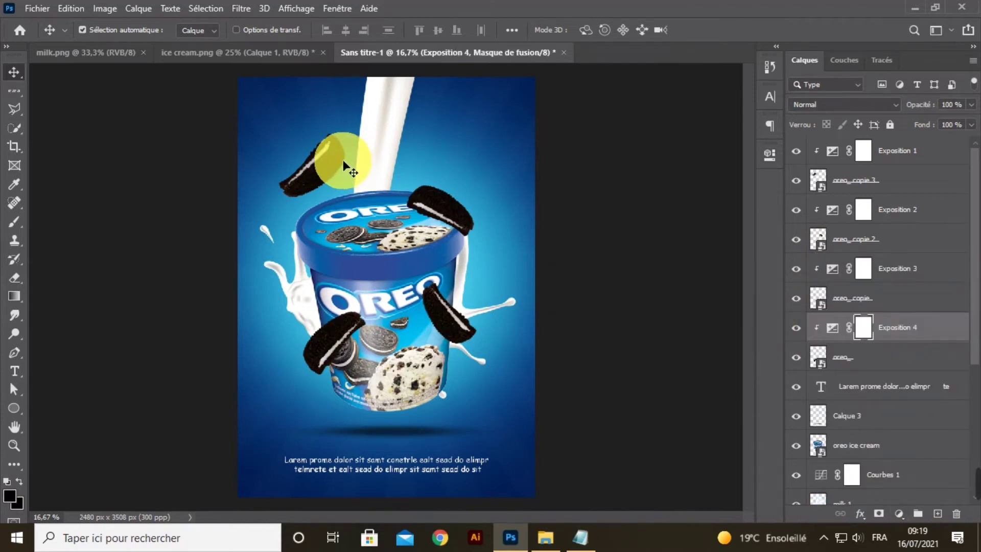
Apply a Gaussian blur with a 3.0 pixel radius to the oreo_ copie 3 cookie beside the milk pour
click(341, 165)
click(738, 184)
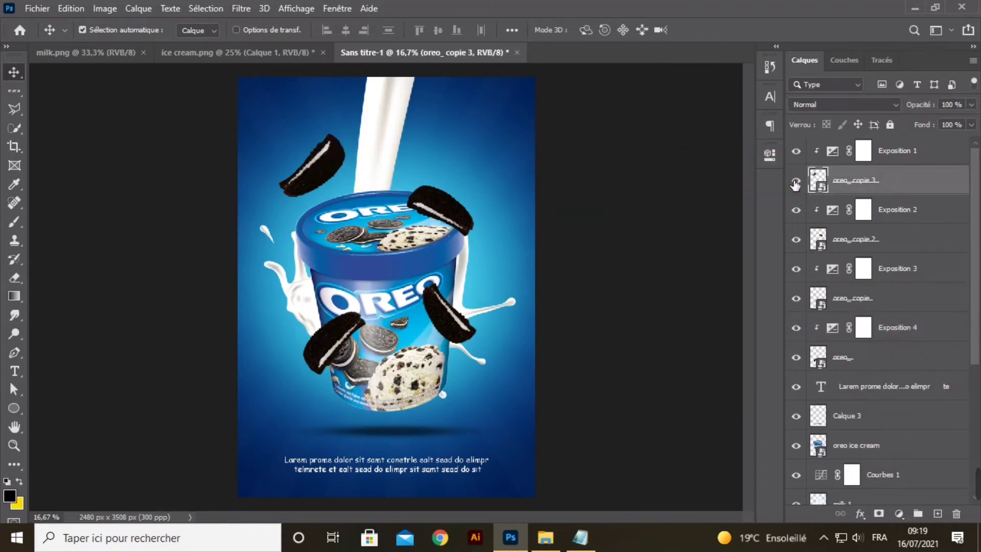
click(241, 8)
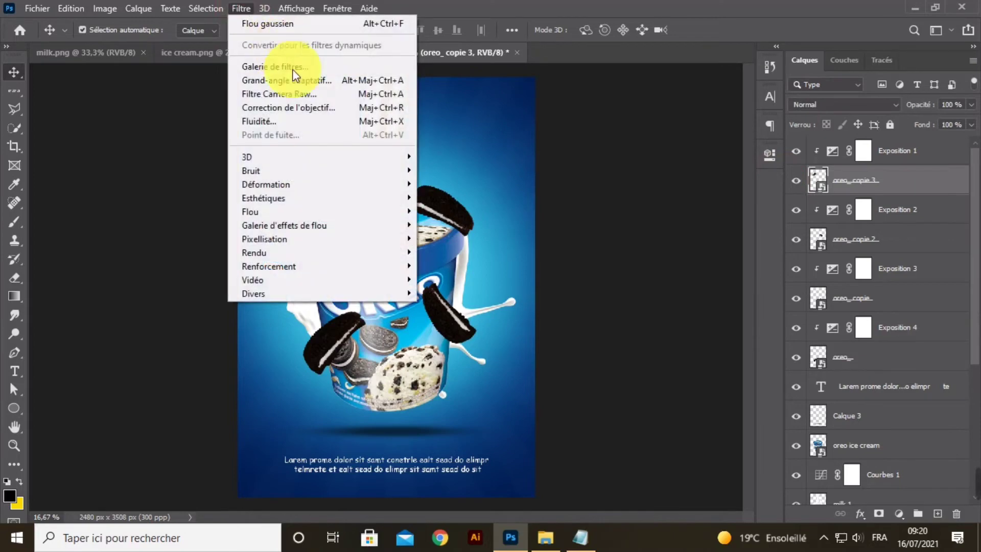
mouse_move(397, 231)
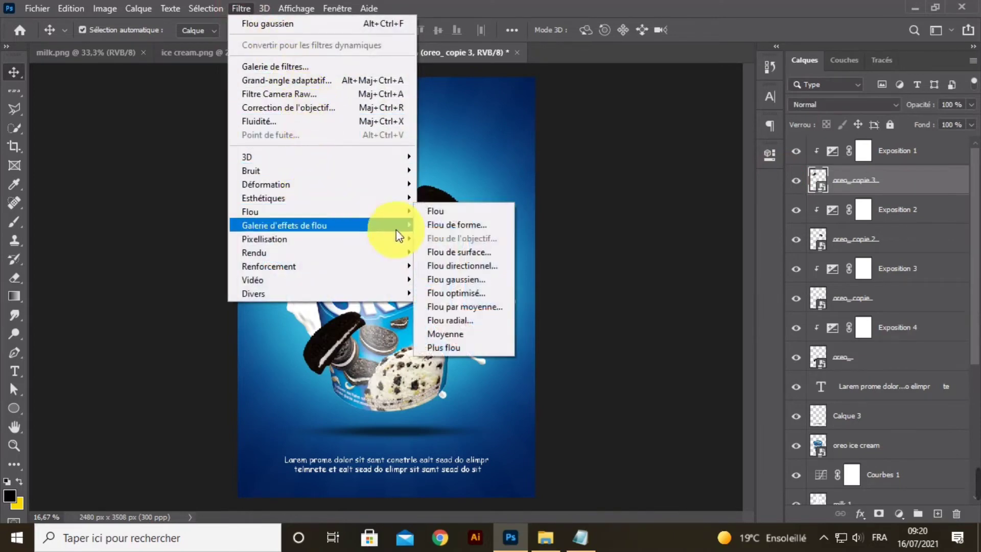
click(456, 279)
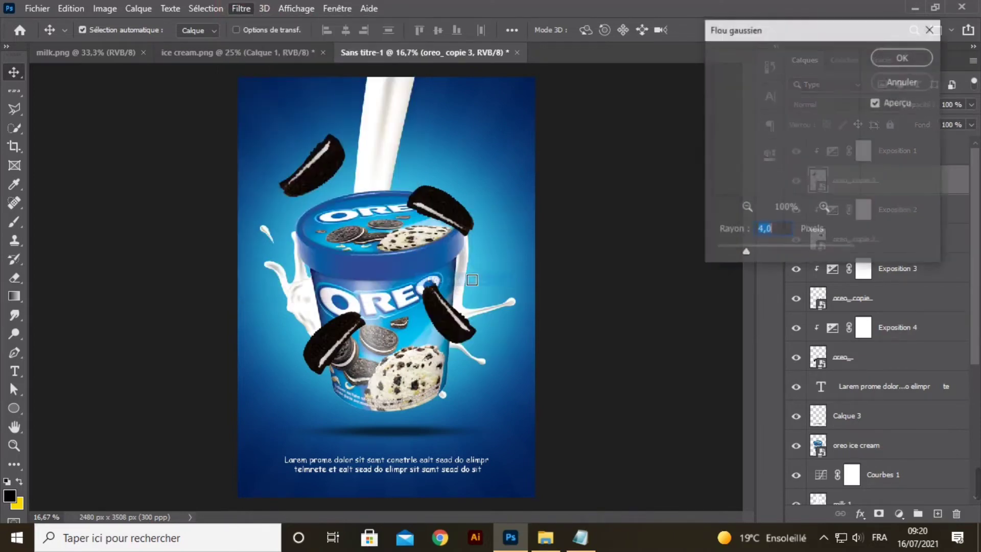
click(739, 253)
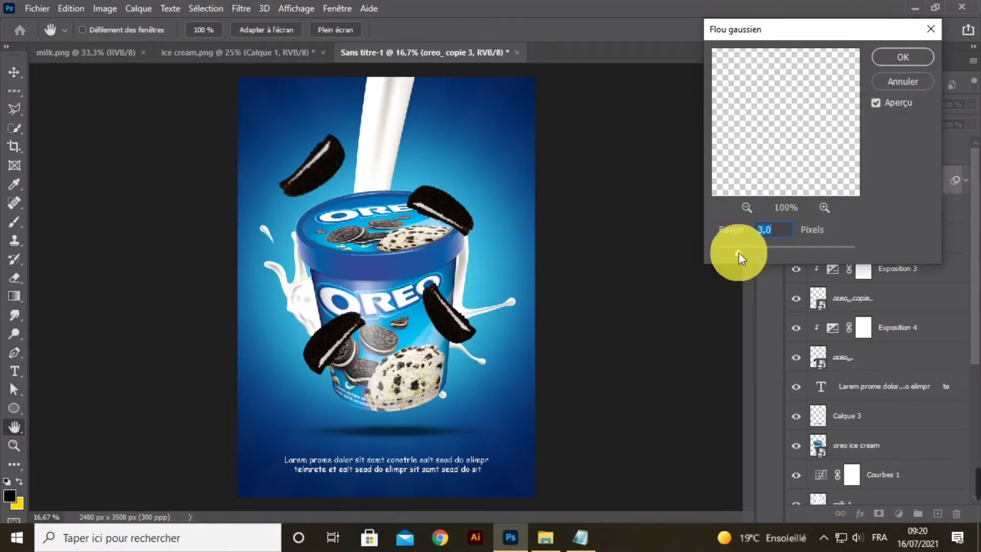
drag(737, 247, 740, 250)
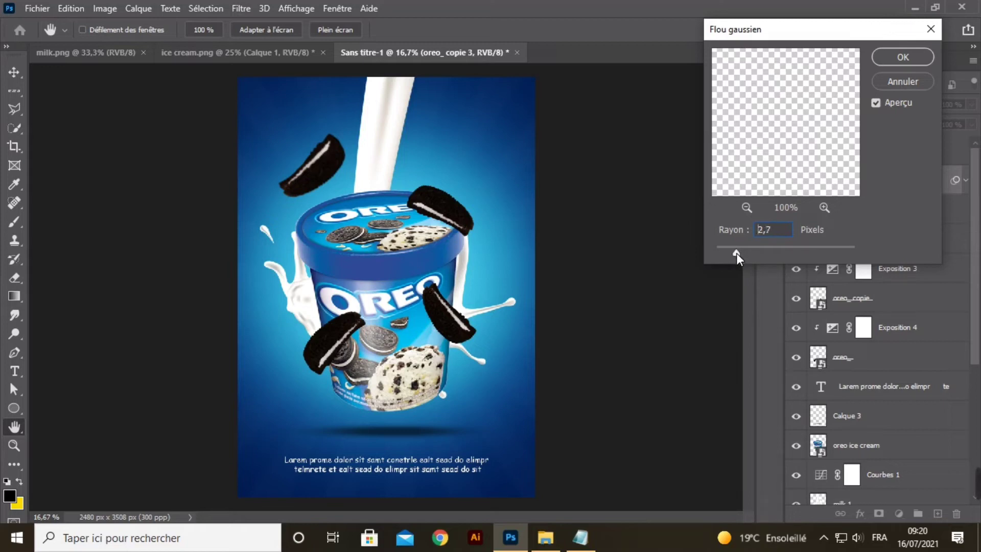
drag(739, 253, 739, 250)
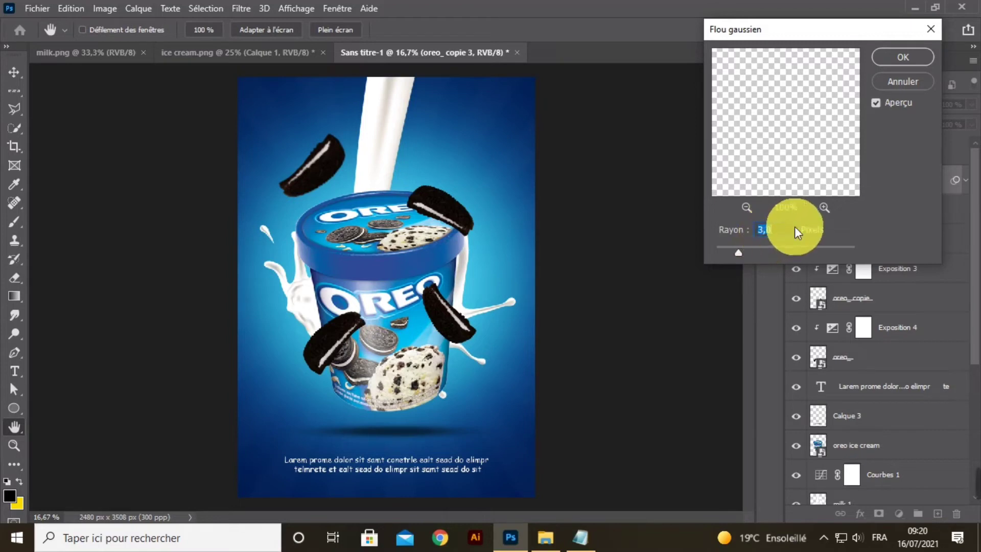
key(Return)
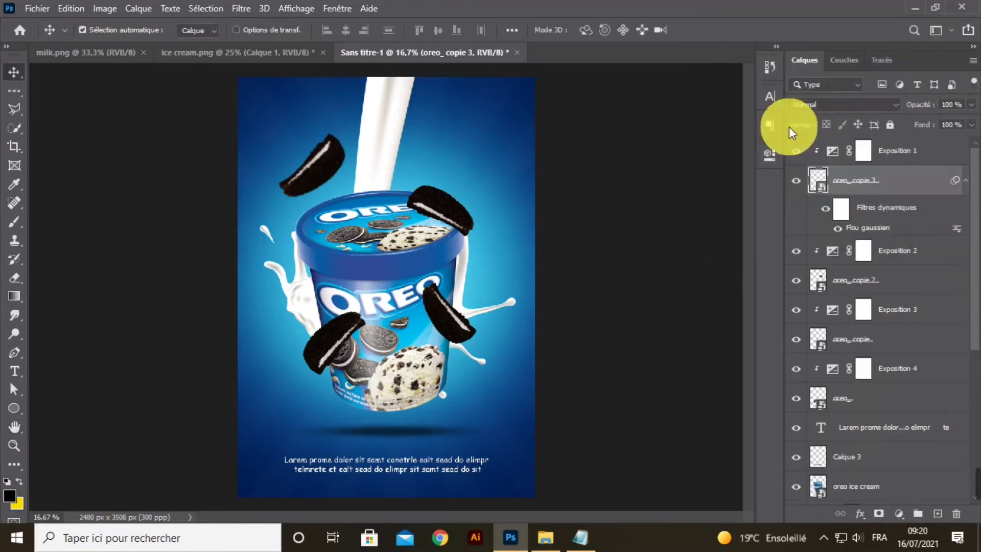
key(ctrl+plus)
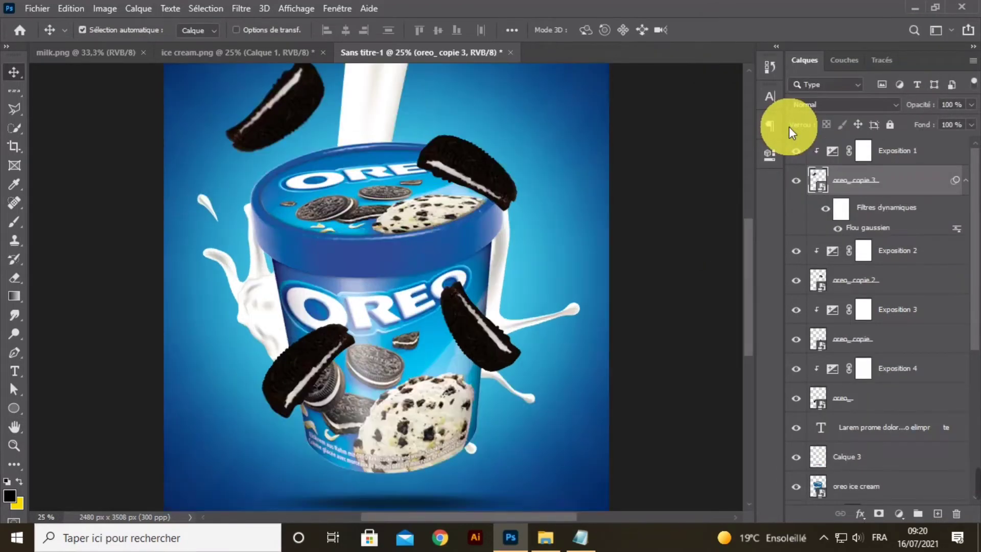
key(ctrl+minus)
key(ctrl+plus)
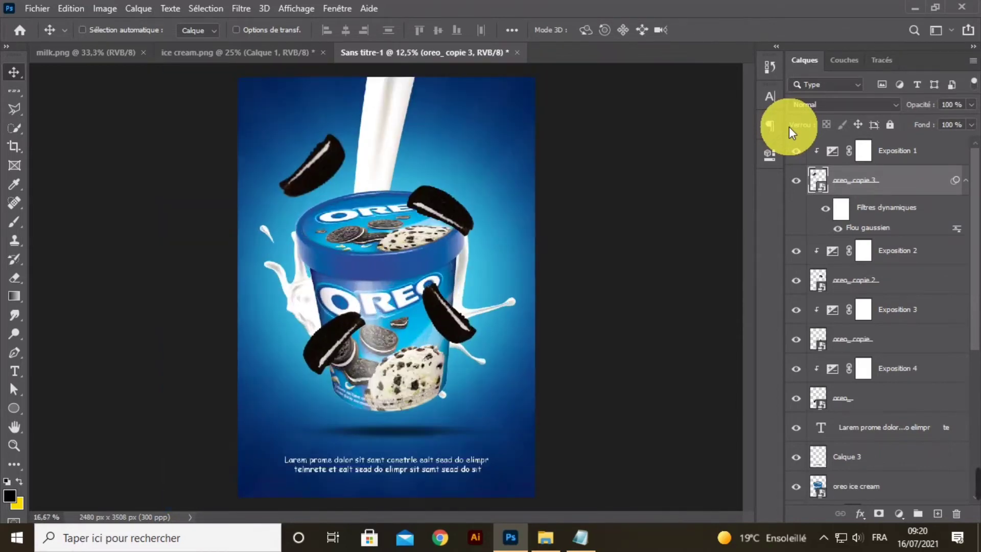
Bring the milk drops from milk.png into the poster as a new layer above Exposition 1
key(alt+bracketright)
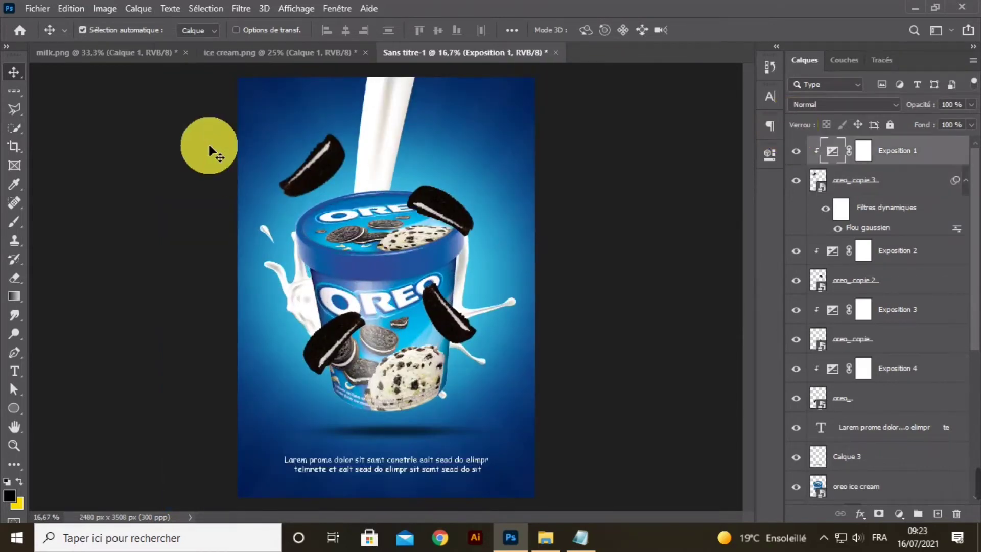
click(132, 52)
drag(236, 152, 356, 314)
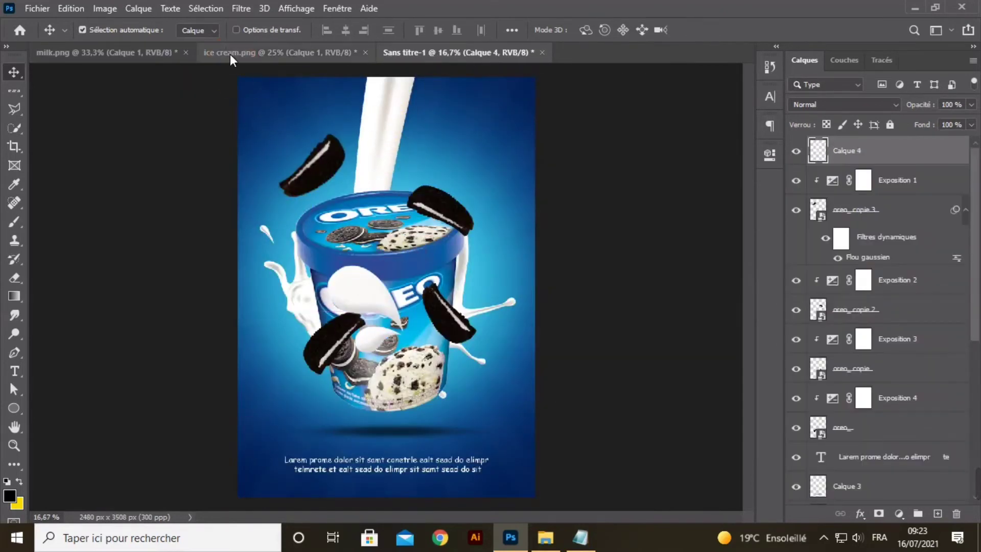
Scale the milk drops to about 42.97 %, rotate them about -80.15° and place them beside the tub's lower left edge
click(236, 30)
click(372, 284)
drag(337, 277, 292, 402)
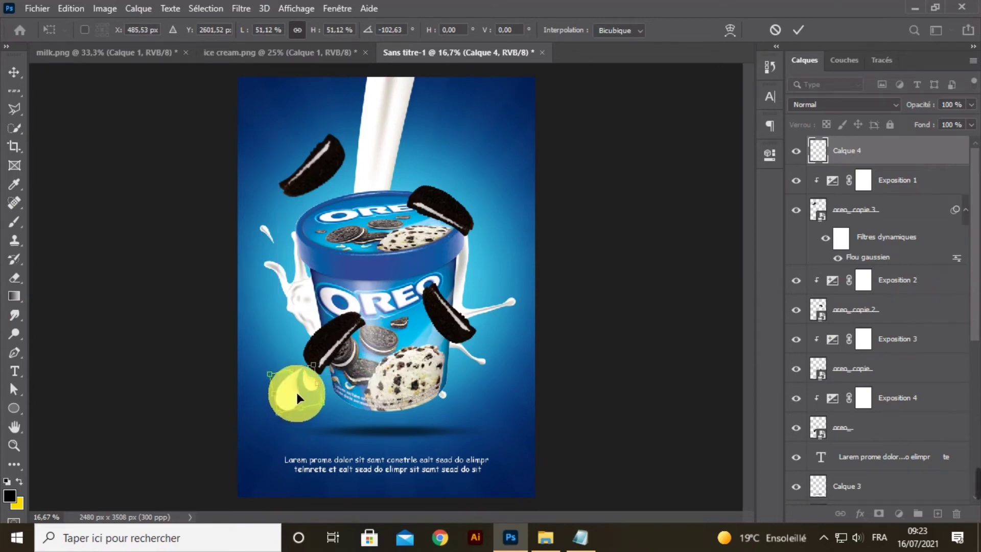
drag(345, 372, 347, 392)
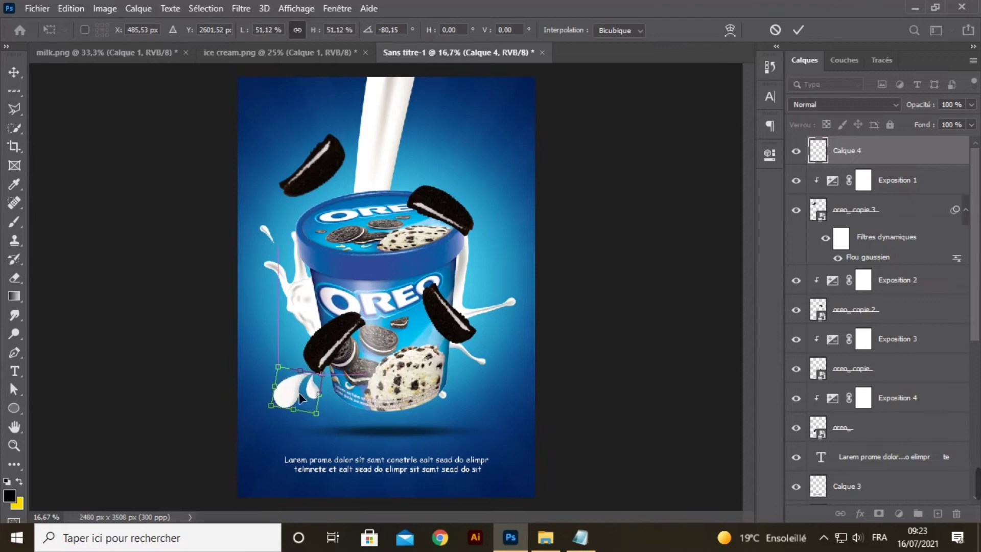
drag(293, 409, 314, 416)
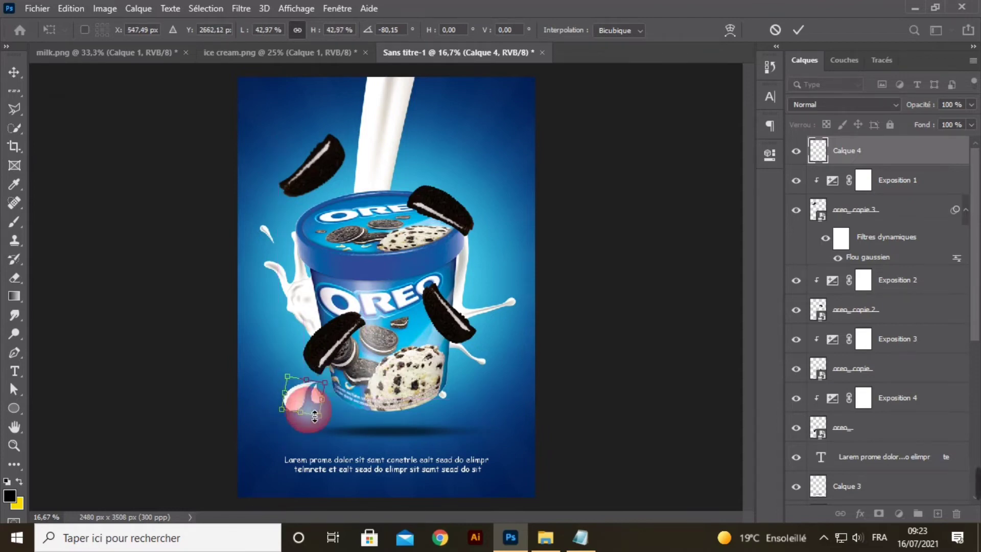
click(799, 32)
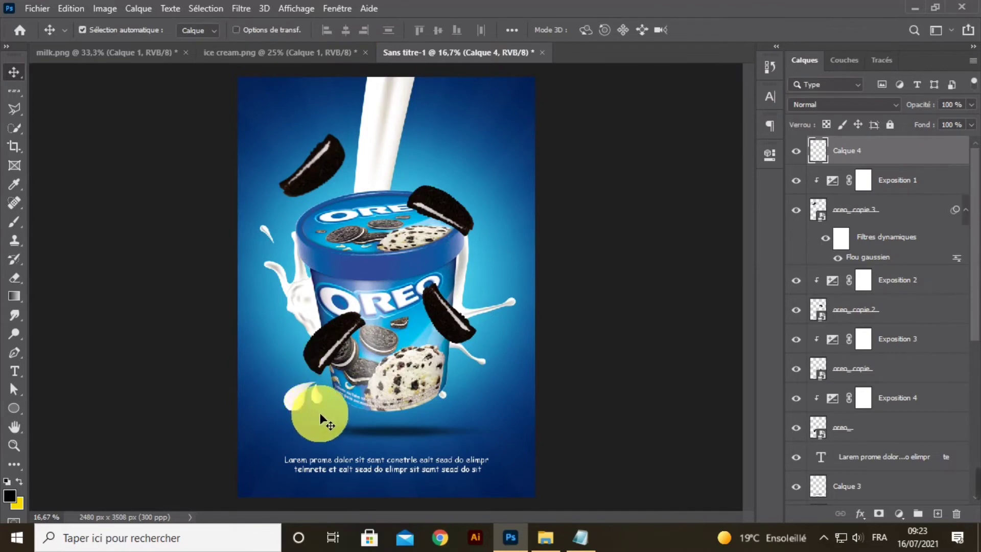
drag(320, 413, 301, 397)
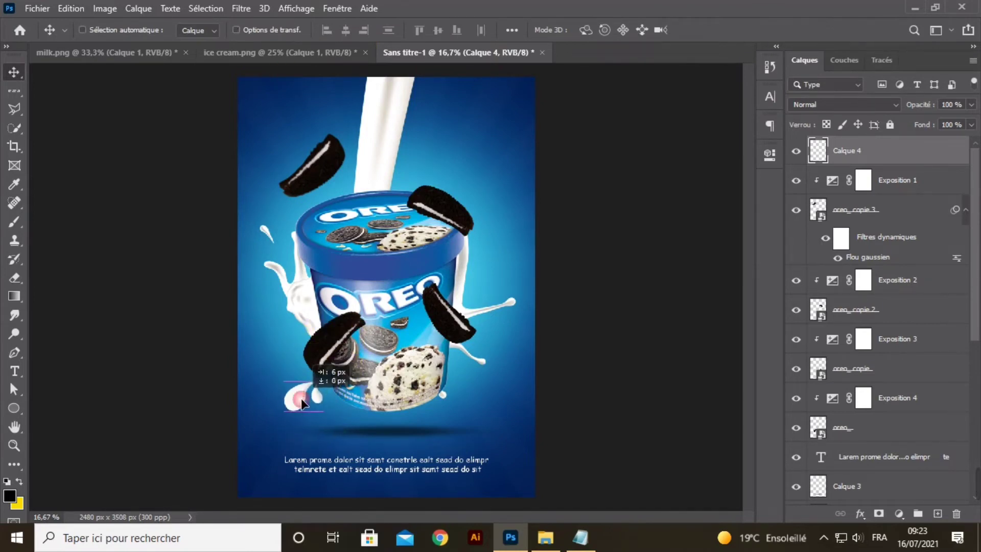
key(ctrl)
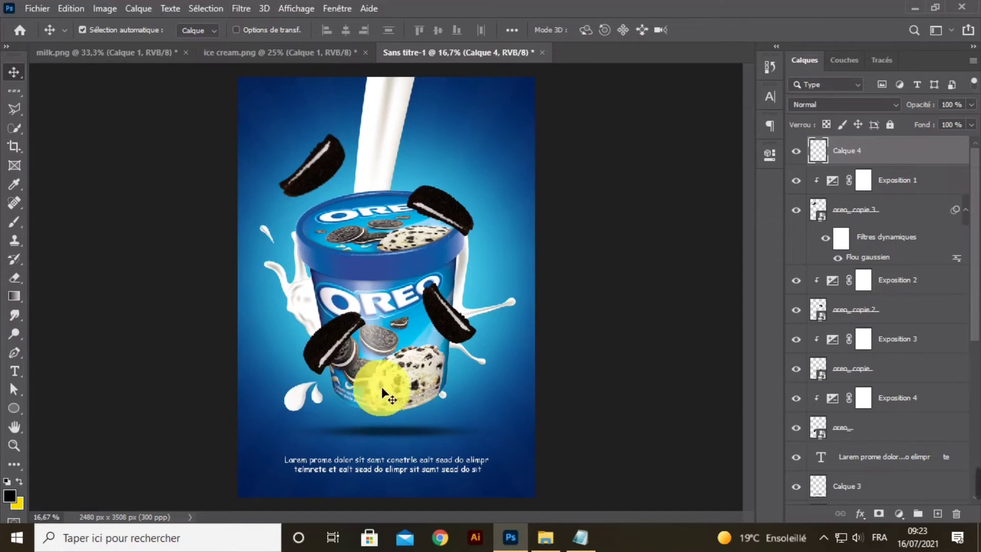
Select the single large milk drop on the right side of milk.png and bring it into the poster as a new layer
click(151, 54)
key(ctrl+d)
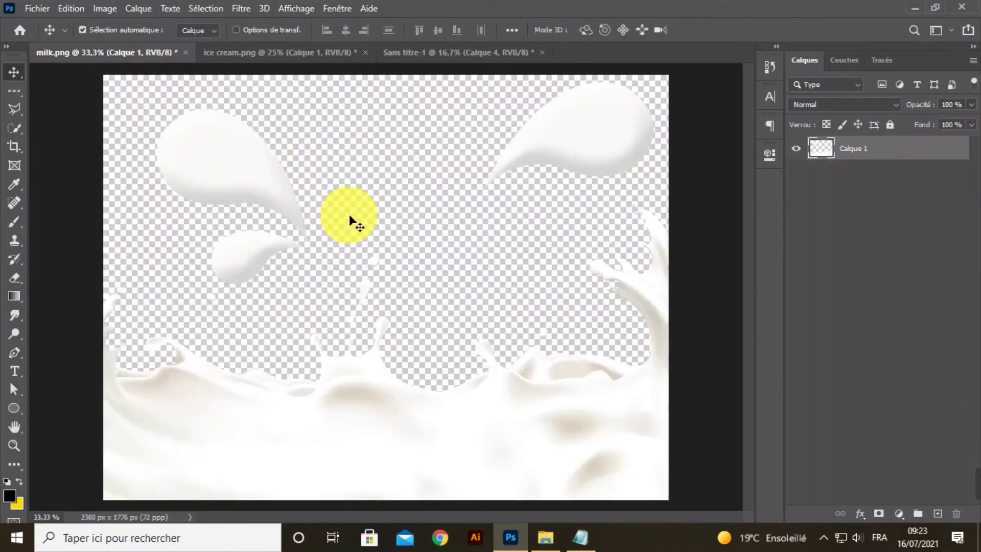
click(14, 128)
click(36, 125)
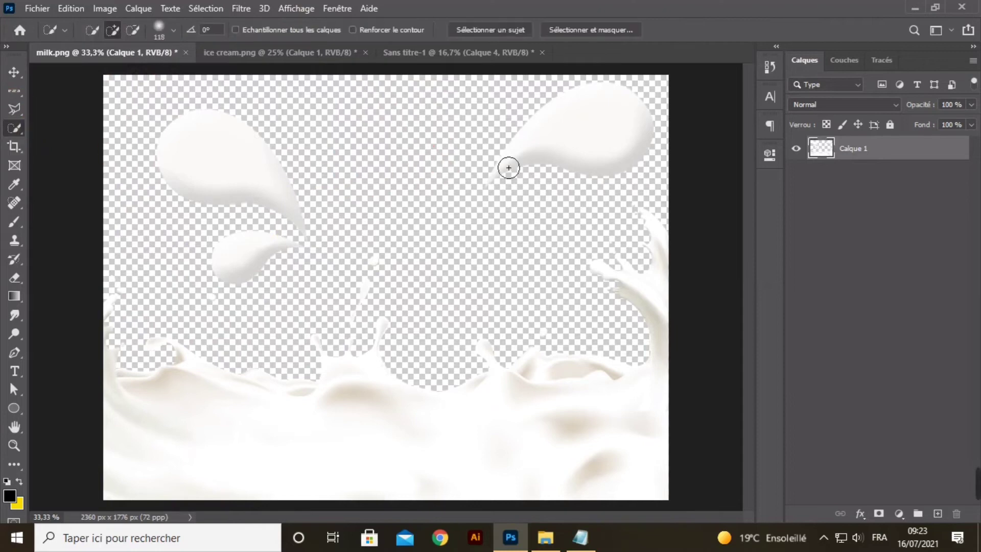
click(608, 152)
mouse_move(607, 151)
mouse_down()
mouse_move(537, 158)
mouse_move(588, 148)
mouse_move(537, 159)
mouse_move(515, 175)
mouse_move(555, 166)
mouse_move(509, 182)
mouse_move(598, 162)
mouse_move(645, 163)
mouse_move(582, 155)
mouse_up()
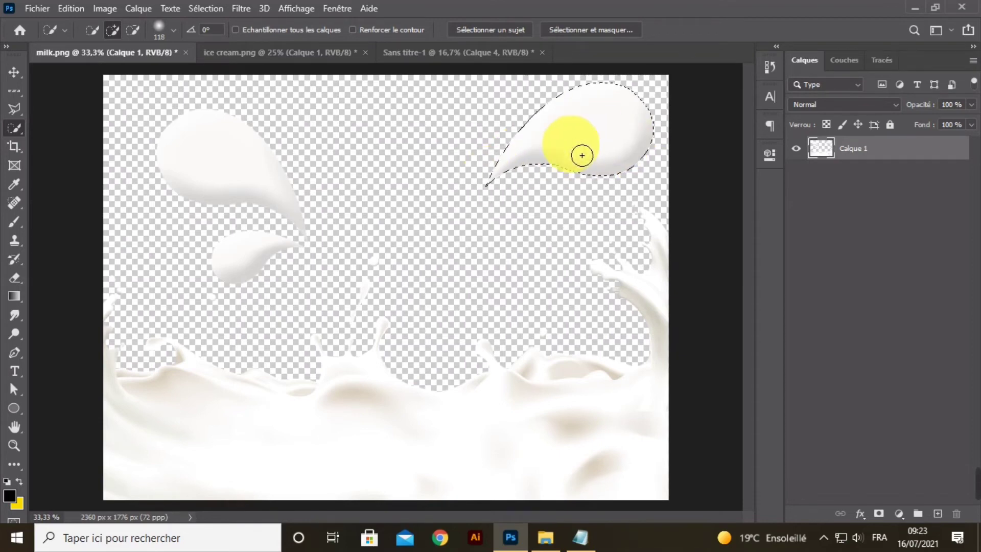
click(16, 73)
drag(587, 131, 478, 145)
Scale the new milk drop to about 41.06 %, rotate it about 68.47° and place it beside the tub's lower right edge
click(297, 30)
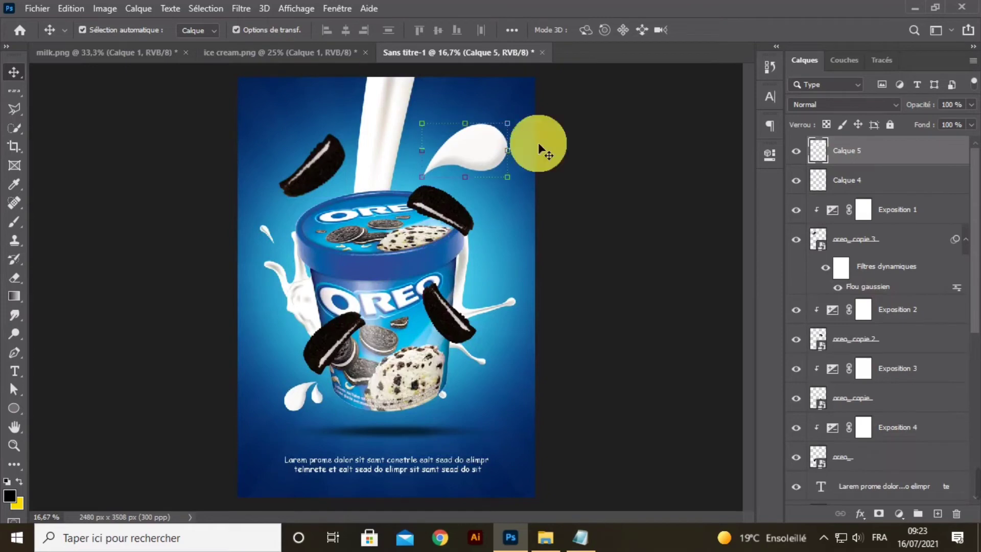
drag(521, 122, 527, 155)
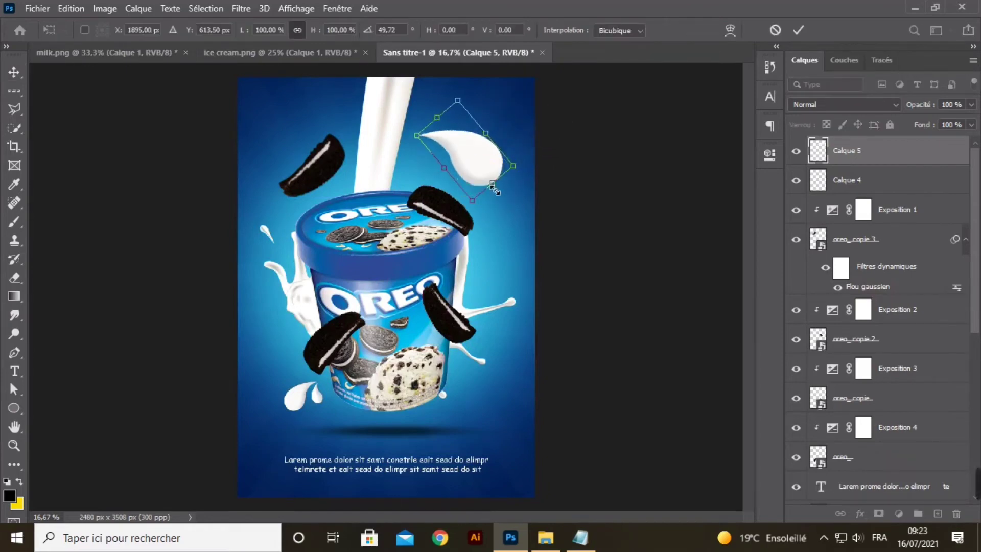
drag(493, 192, 487, 403)
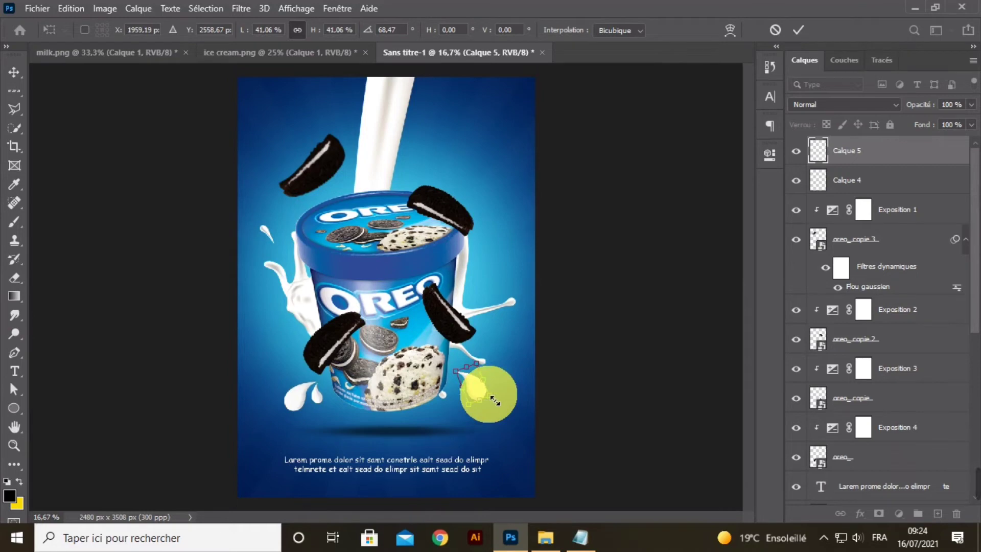
drag(472, 396, 478, 394)
click(811, 36)
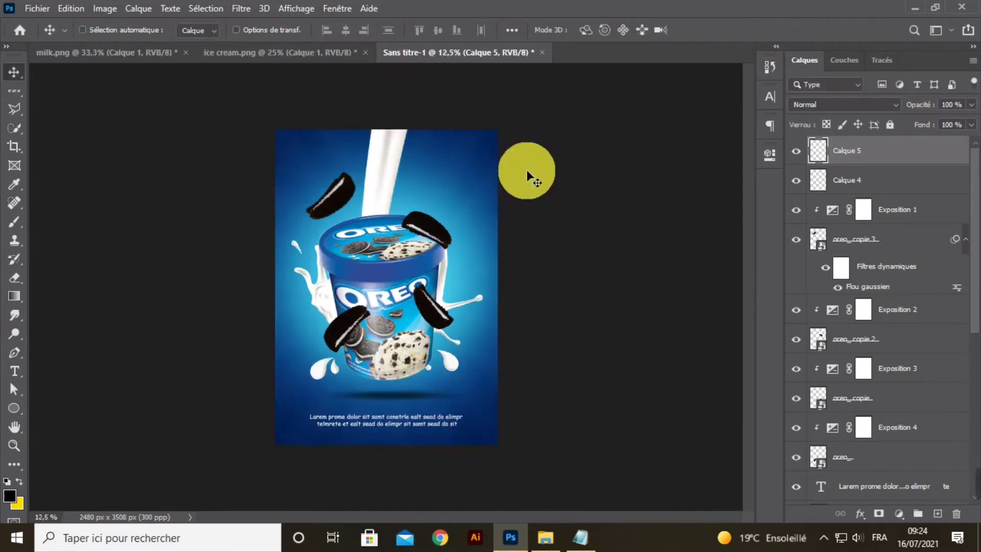
Examine the poster composition and the milk drops on both sides of the tub's base at different magnifications
key(ctrl+plus)
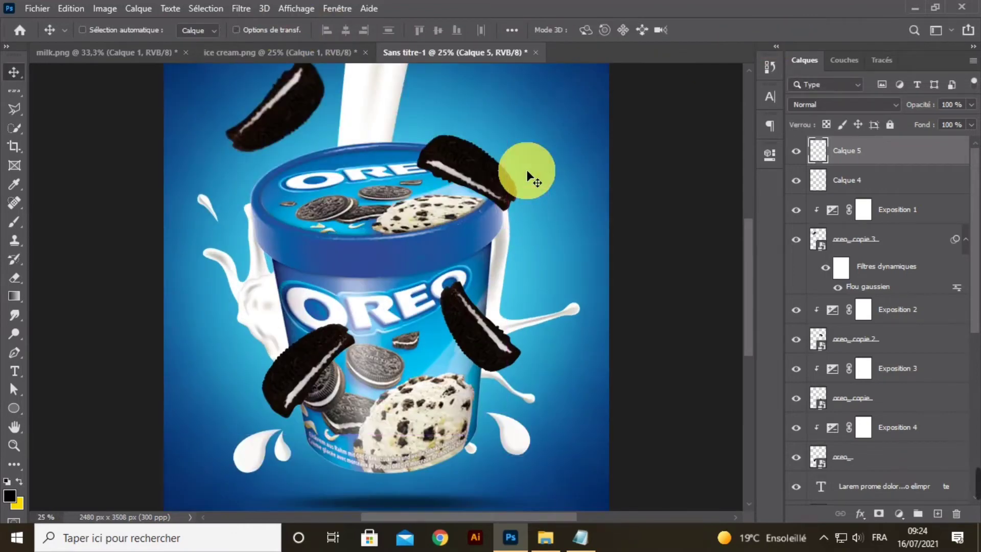
key(ctrl+minus)
key(ctrl+minus)
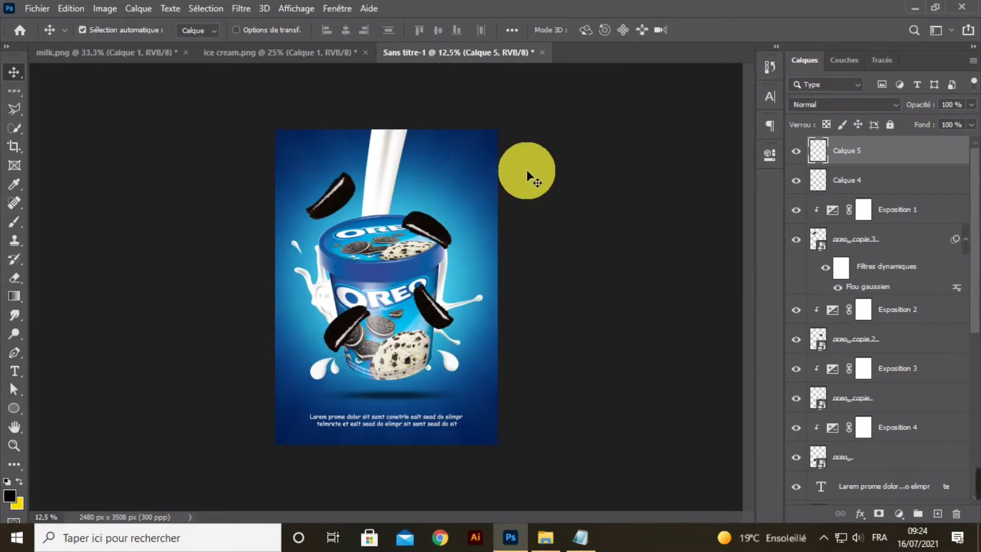
key(ctrl+plus)
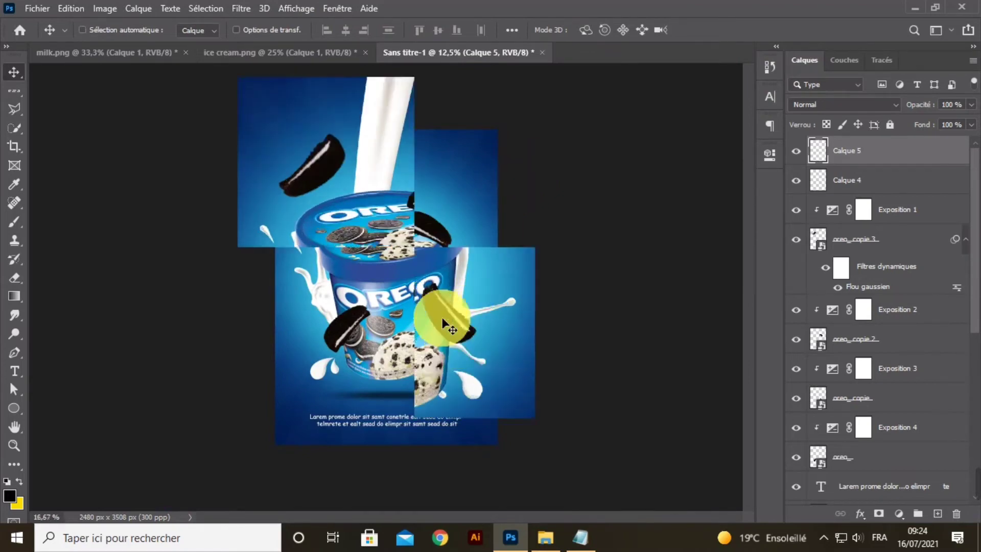
scroll(400, 372, down, 2)
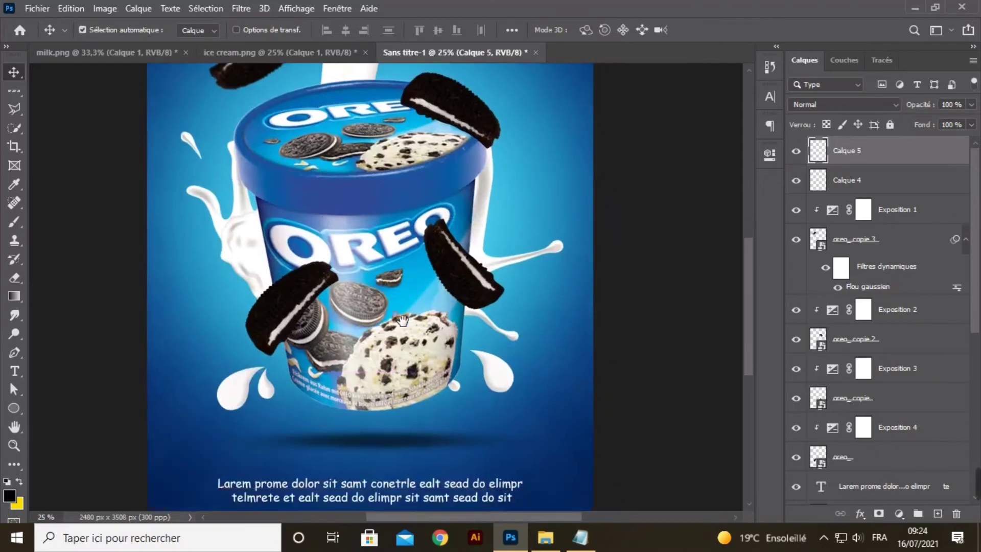
drag(494, 375, 498, 376)
ctrl+click(498, 376)
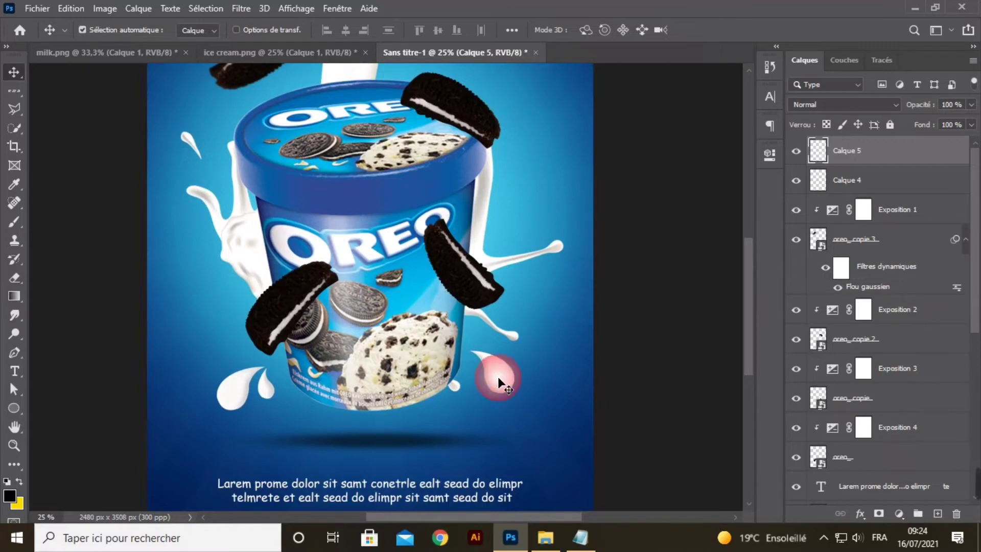
key(ctrl+minus)
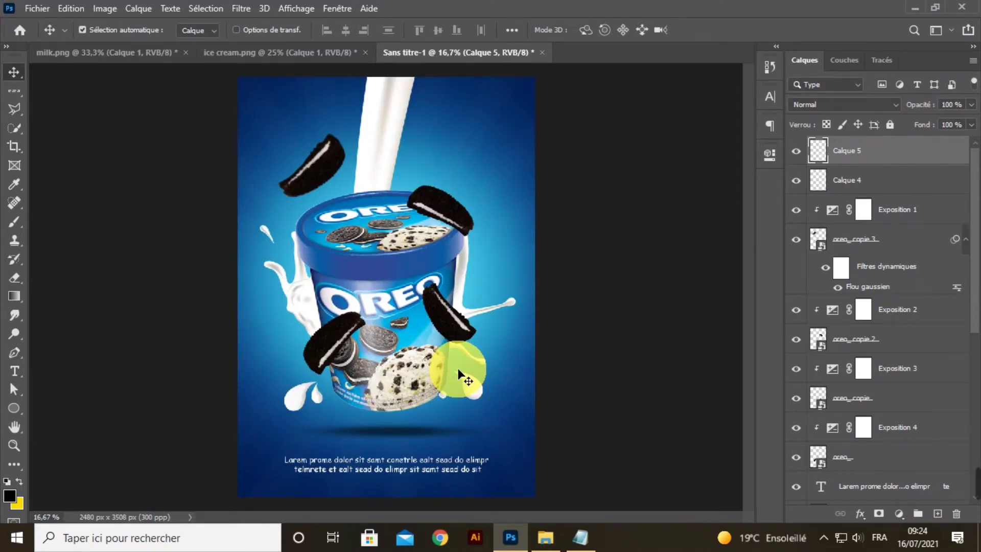
Place the oreo 2 image in the poster at about 7.31 % scale, rotated about -126.35°, partly cut off by the lower left edge
click(542, 537)
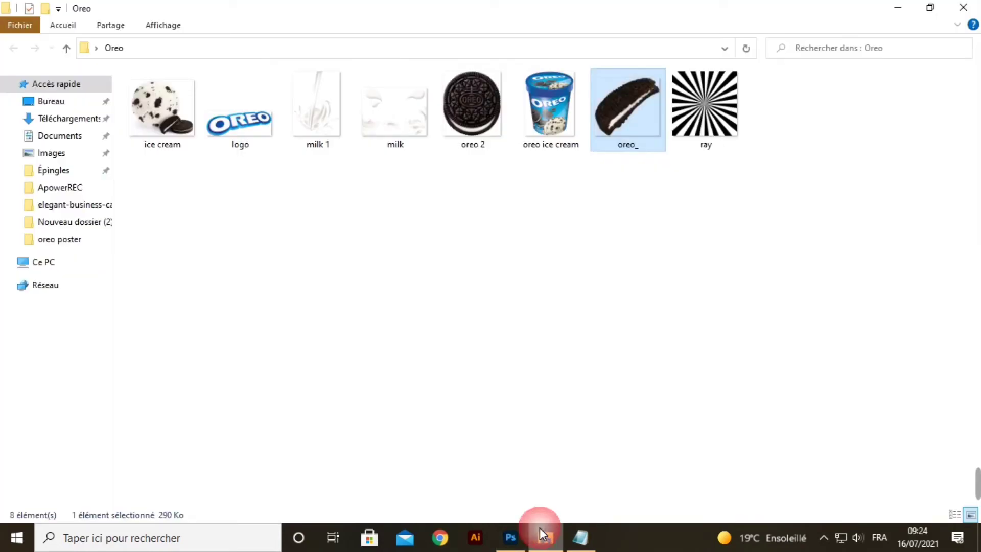
click(492, 134)
drag(491, 134, 422, 389)
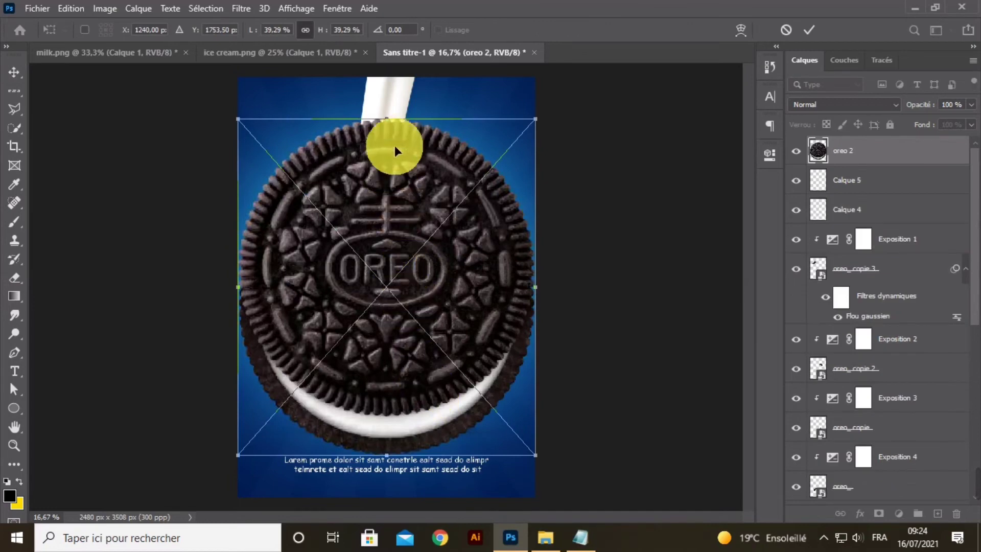
drag(394, 145, 329, 471)
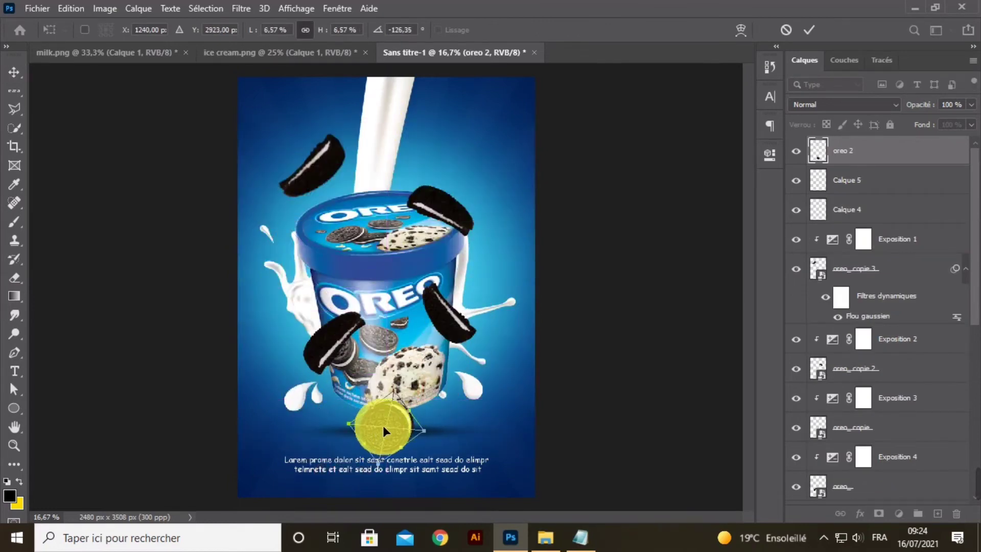
drag(383, 427, 301, 447)
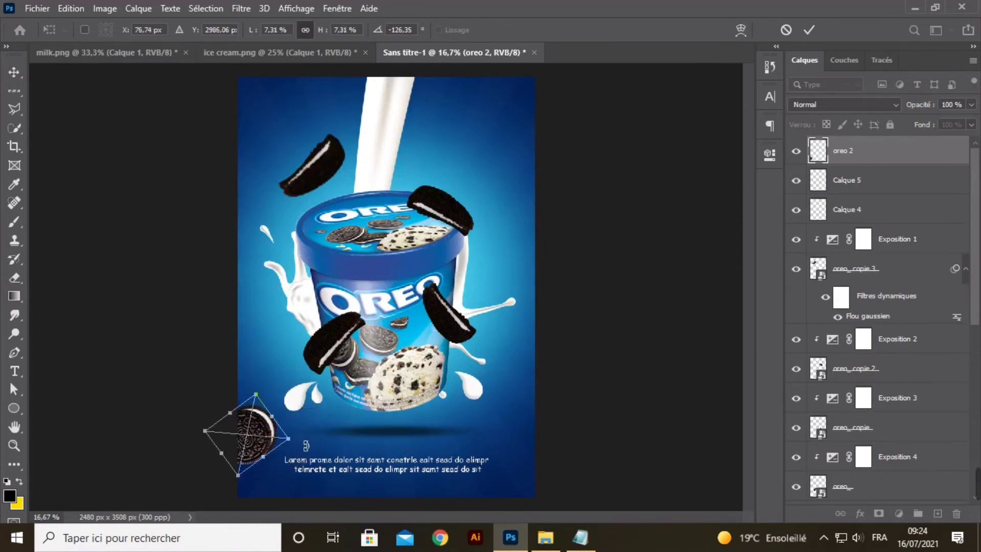
click(812, 28)
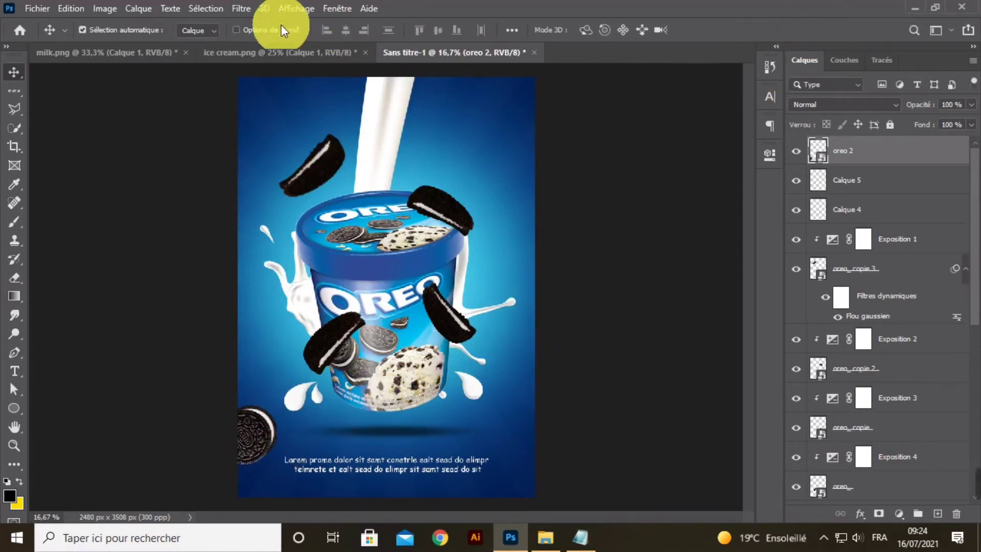
drag(248, 431, 274, 407)
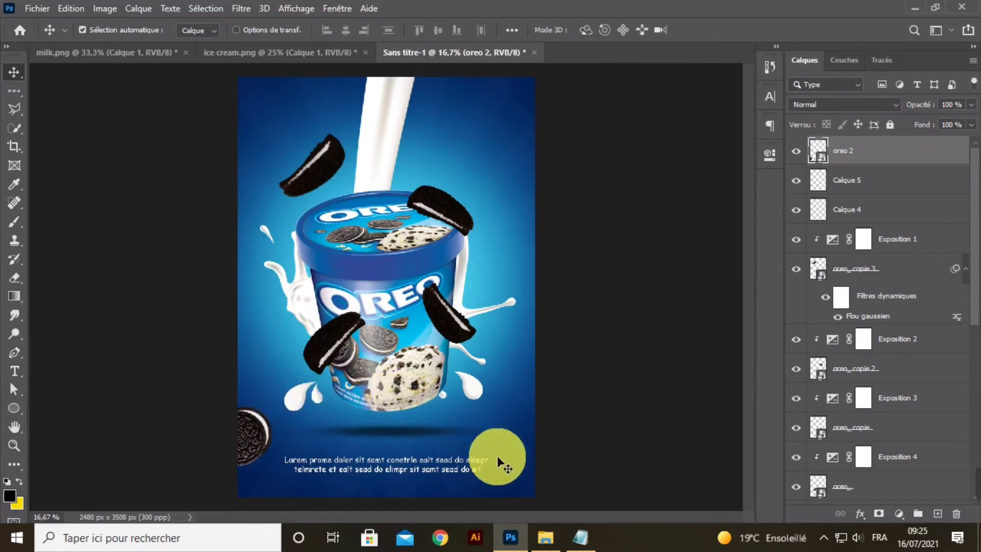
Duplicate the round oreo 2 cookie, rotate the copy to about 30.14° and place it partly off the poster's upper right edge
right_click(869, 142)
click(686, 42)
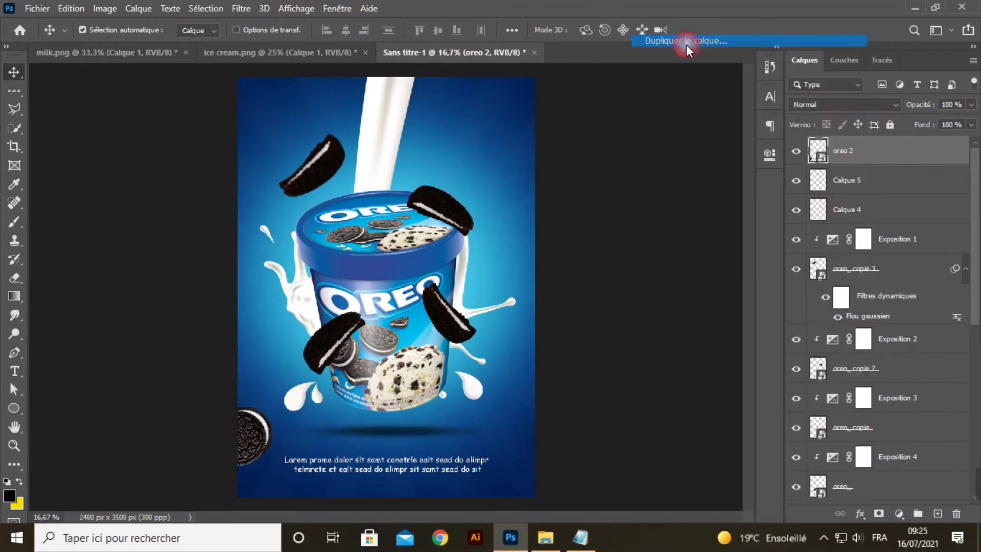
click(612, 138)
drag(255, 433, 497, 164)
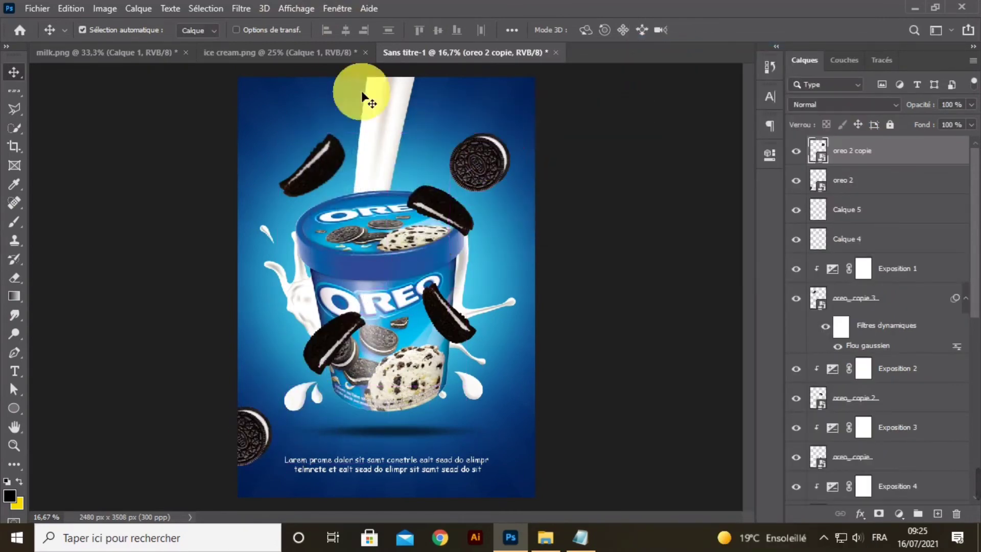
click(271, 31)
click(515, 121)
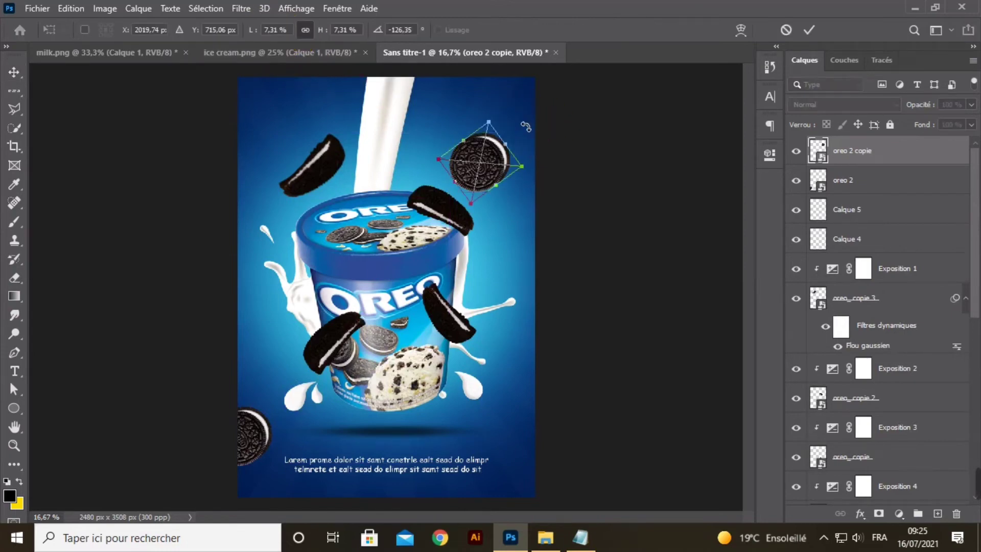
drag(515, 120, 539, 149)
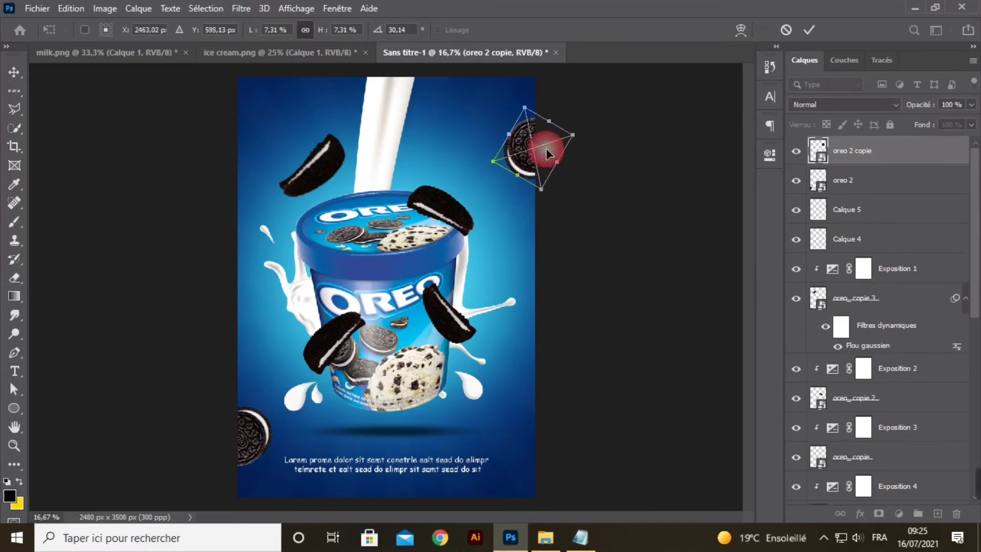
click(785, 30)
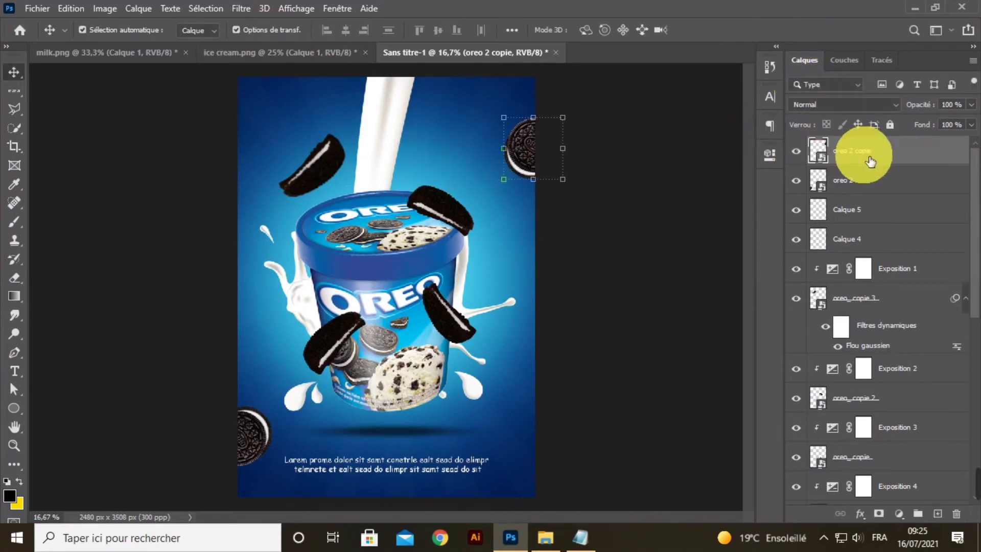
Duplicate the upper right round cookie into the poster's lower right corner, rotated to about 160.30° and scaled to about 6.10 %
right_click(863, 154)
click(735, 45)
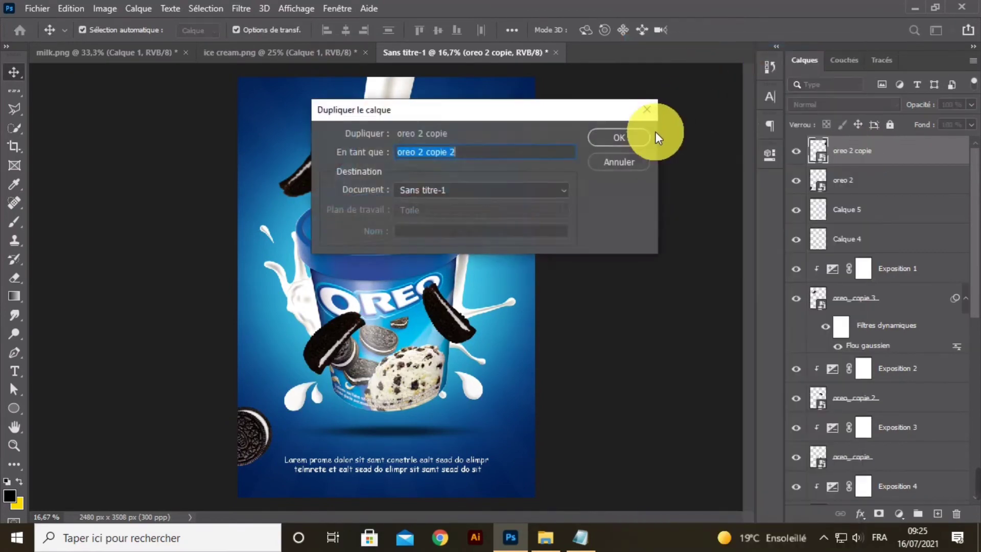
click(635, 142)
drag(532, 179, 533, 467)
click(560, 426)
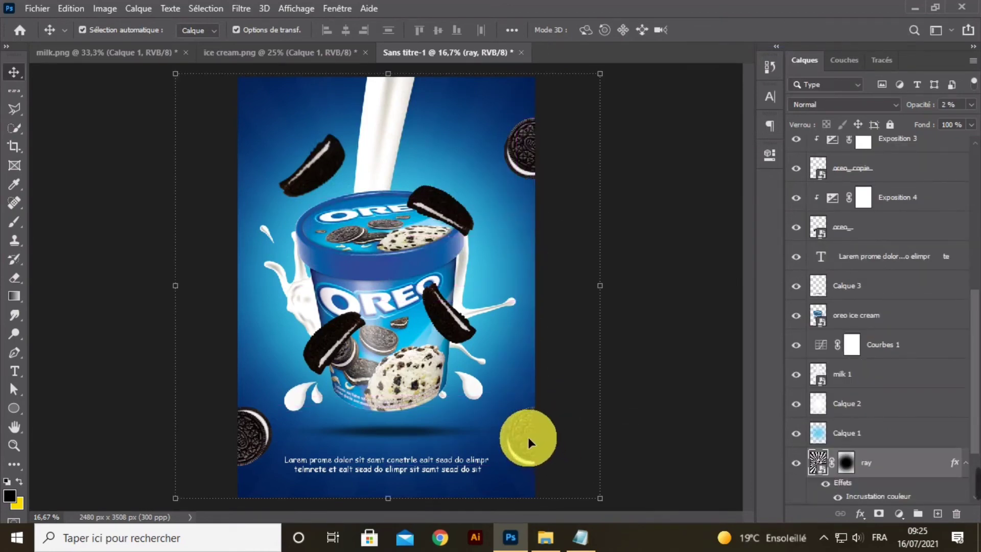
click(528, 437)
drag(581, 399, 533, 475)
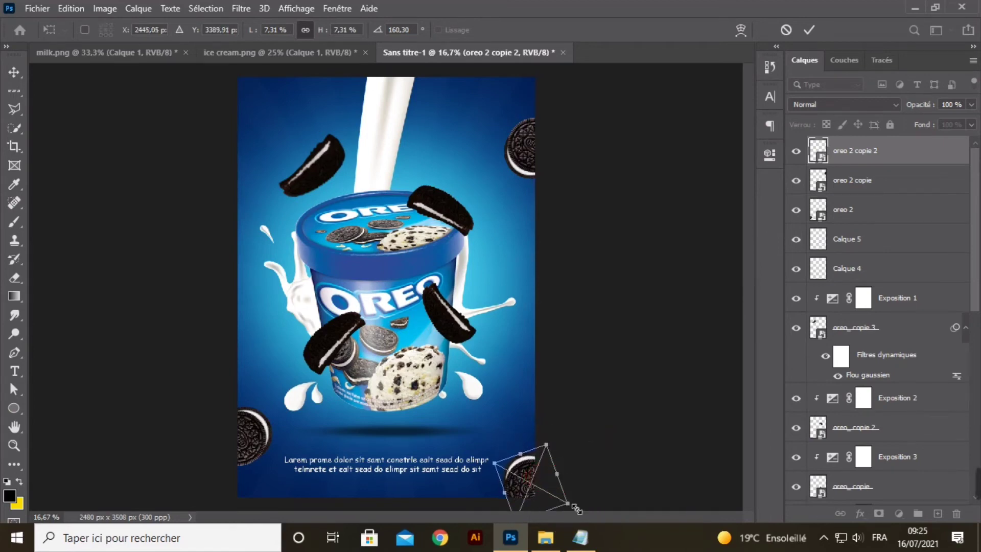
drag(576, 508, 564, 501)
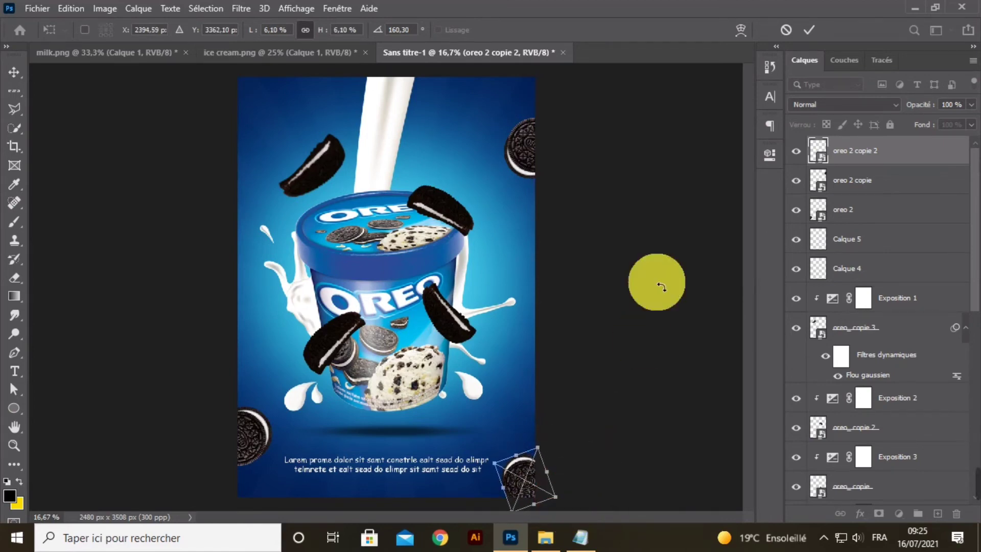
click(808, 30)
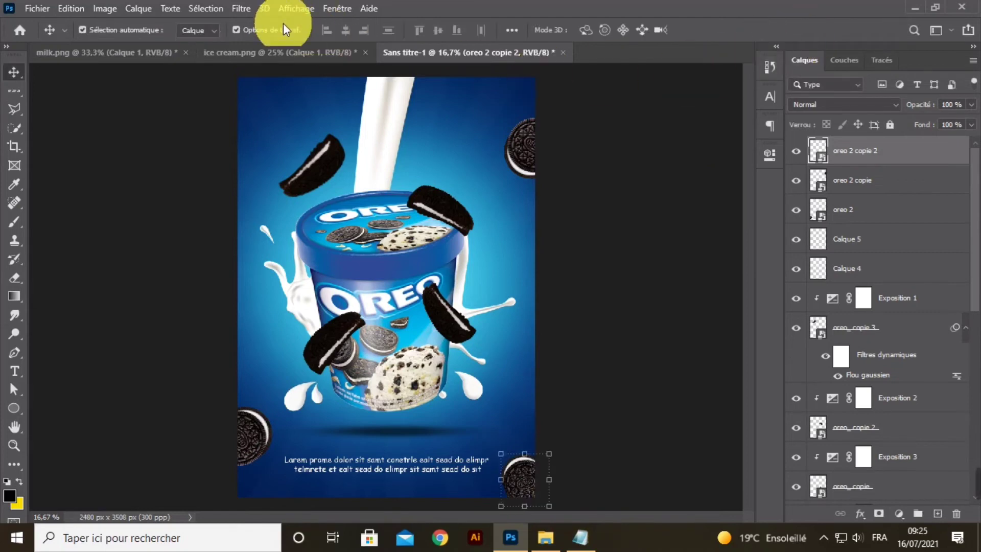
Clip an Exposure adjustment to the lower right round cookie, with gamma correction 0.72 and exposure -0.22
click(528, 148)
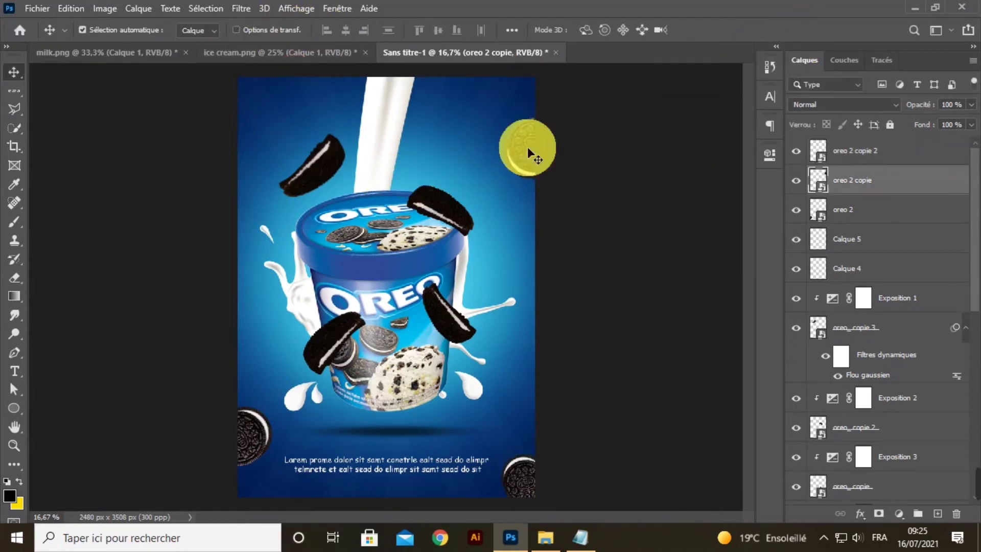
click(871, 150)
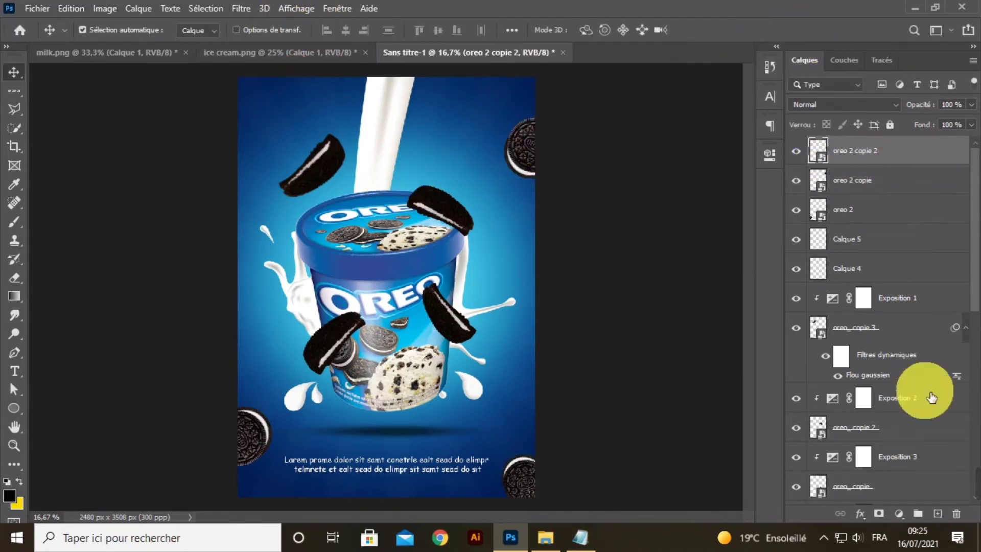
click(898, 513)
click(856, 348)
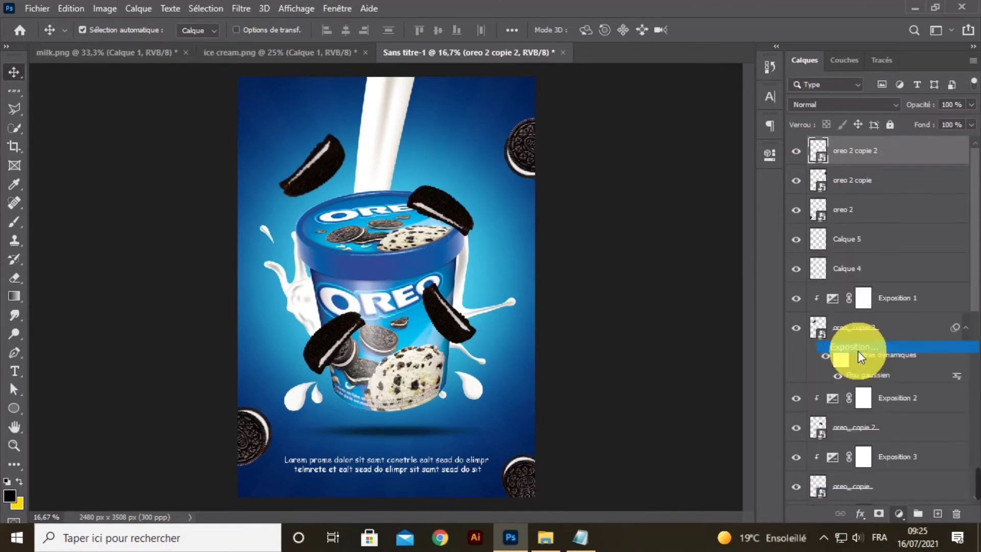
click(648, 394)
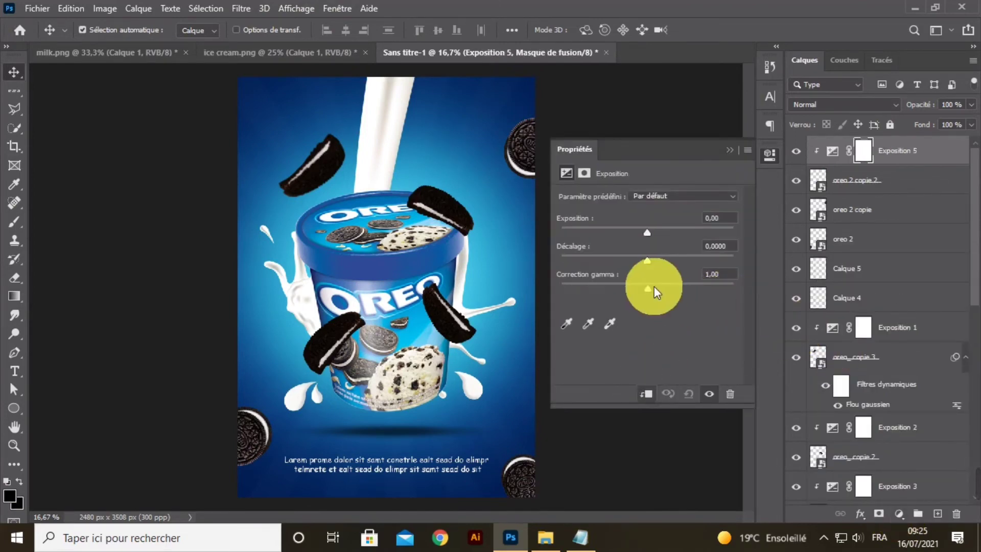
drag(647, 287, 667, 289)
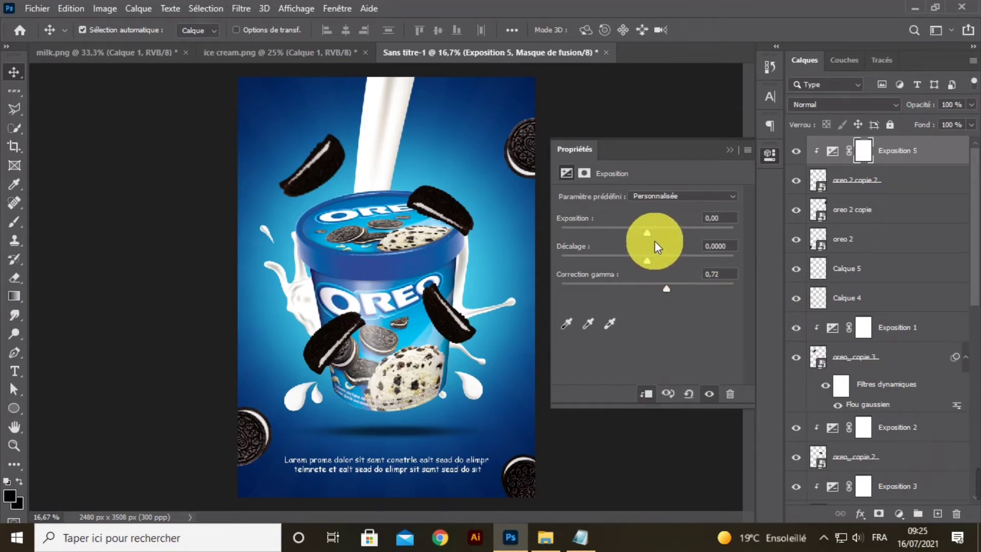
drag(654, 241, 643, 234)
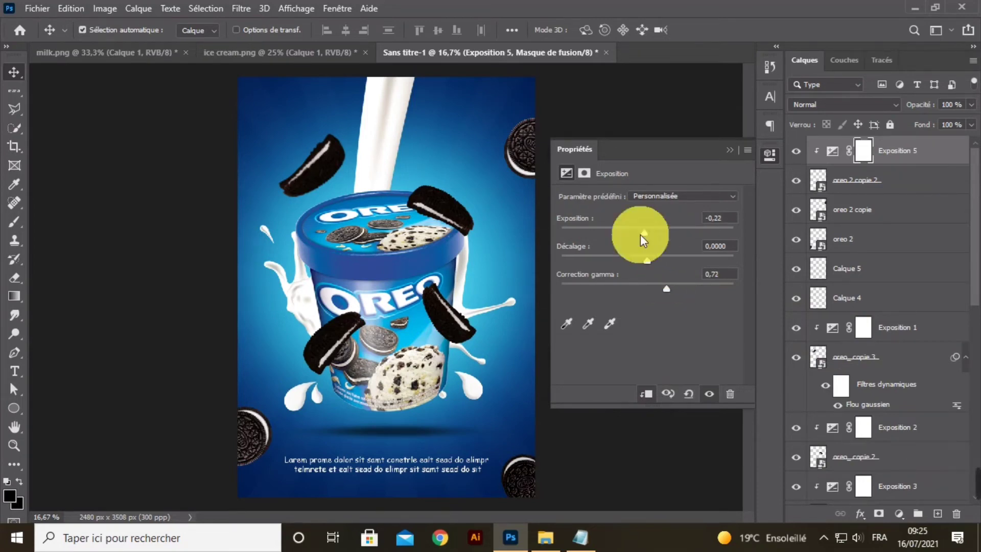
Clip an Exposure adjustment to the upper right round cookie and darken the cookie with its gamma correction
click(731, 149)
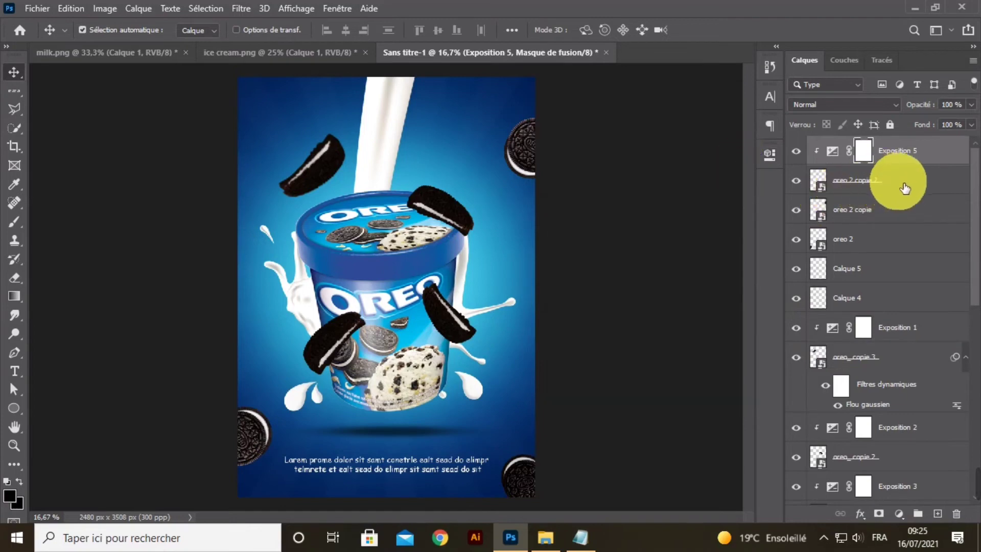
click(802, 212)
click(795, 210)
click(869, 215)
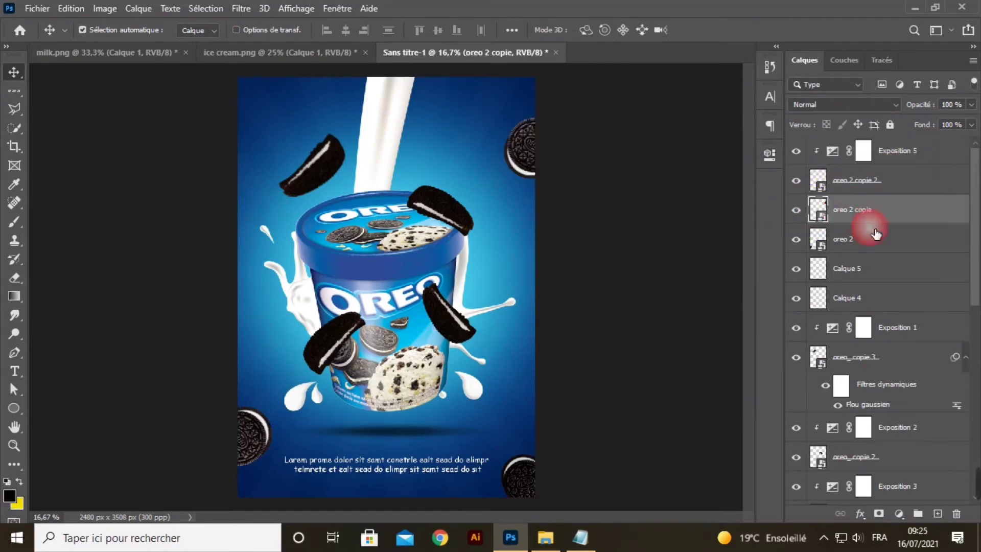
click(899, 511)
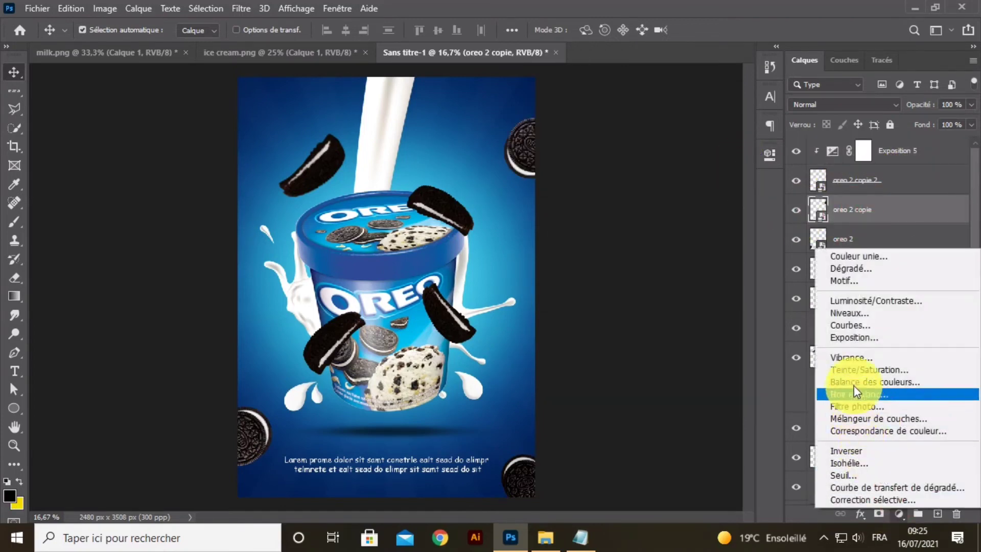
click(844, 338)
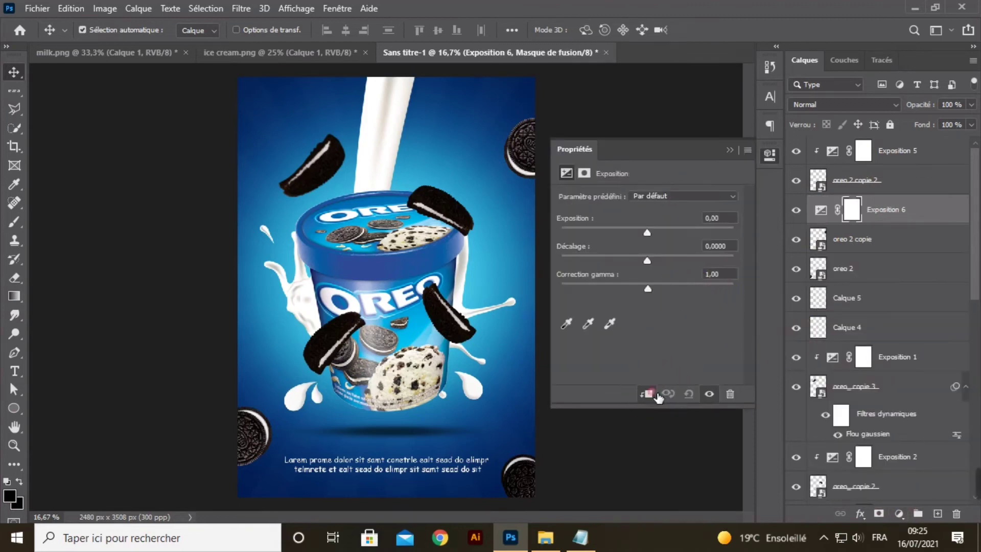
click(646, 393)
drag(648, 289, 664, 287)
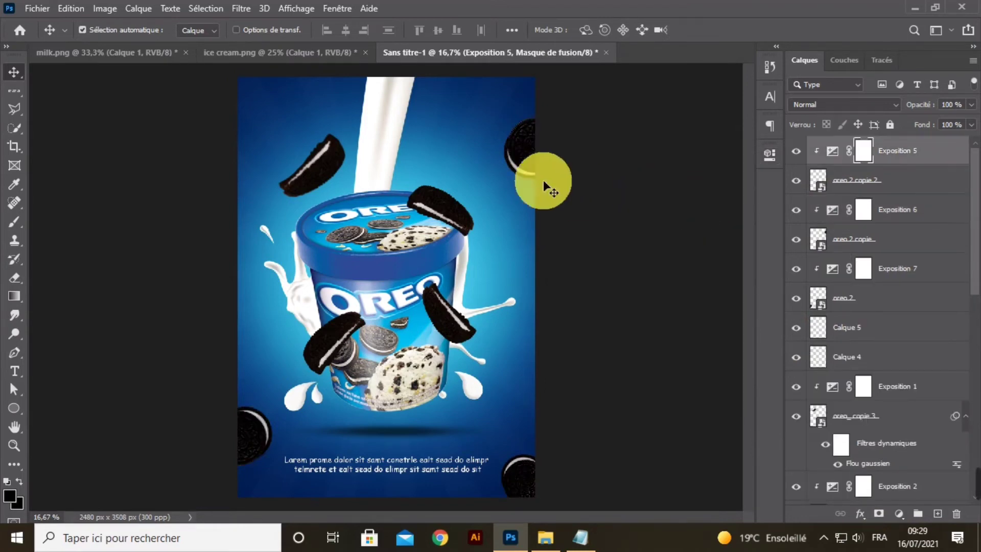
Add a drop shadow to the upper right round cookie with 58 % opacity, 37 px distance and 84 px size
click(541, 177)
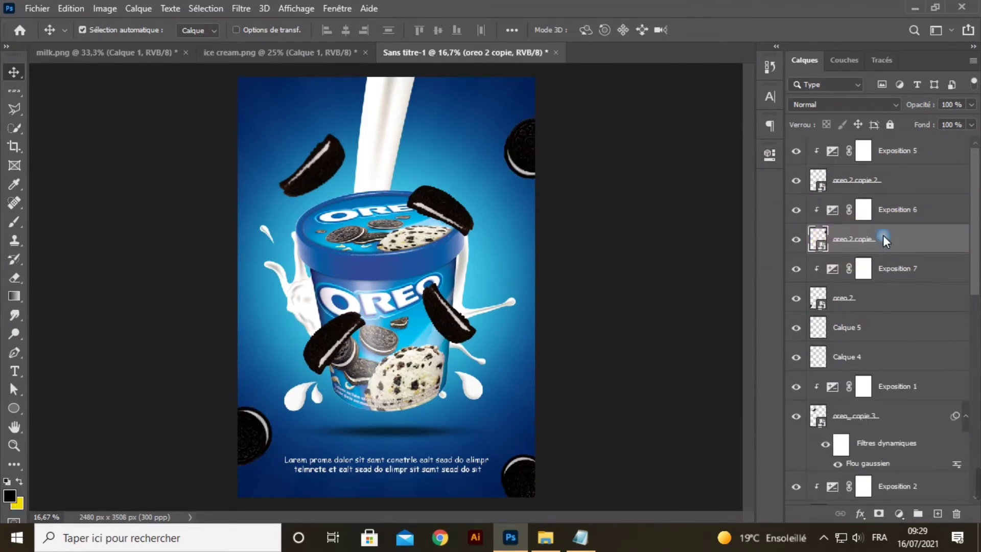
right_click(881, 235)
click(728, 21)
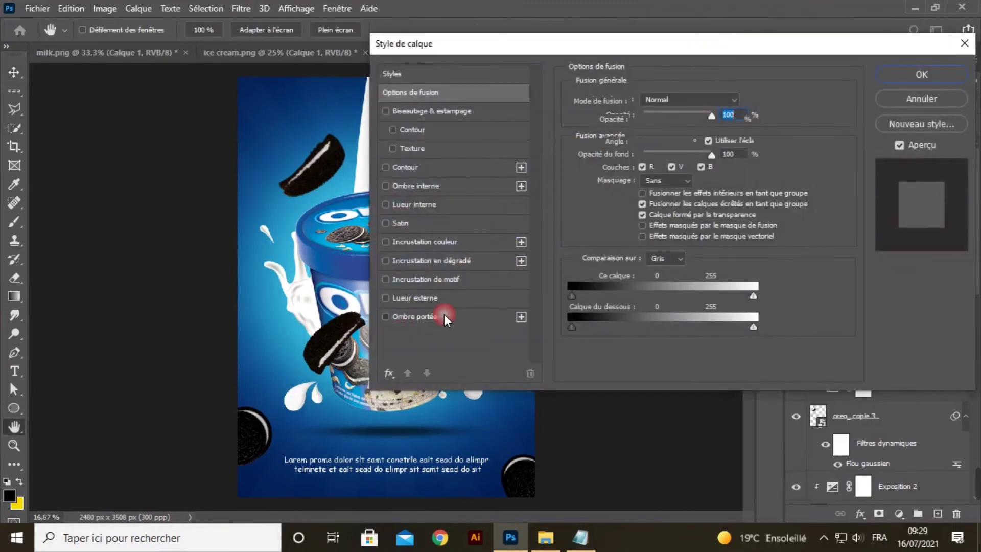
click(444, 316)
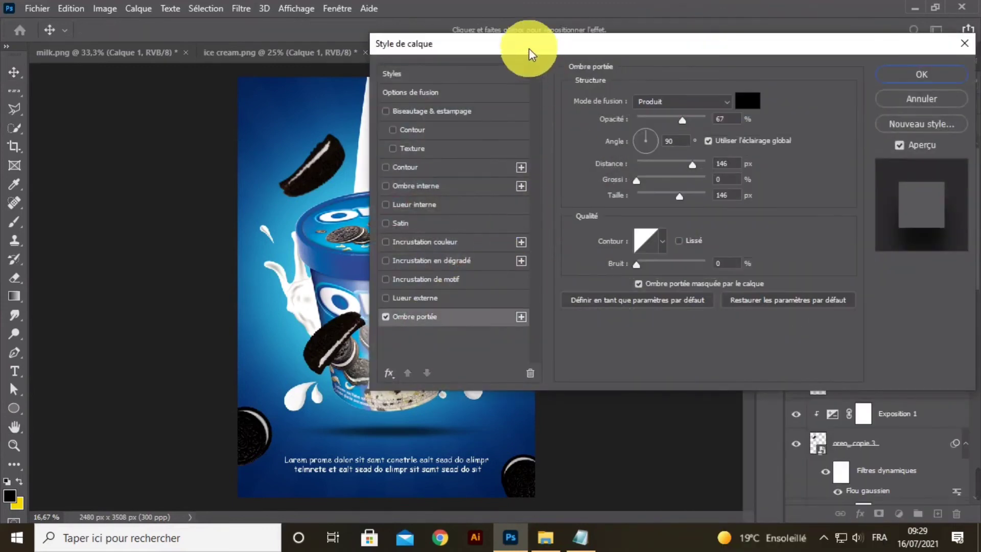
drag(529, 48, 708, 38)
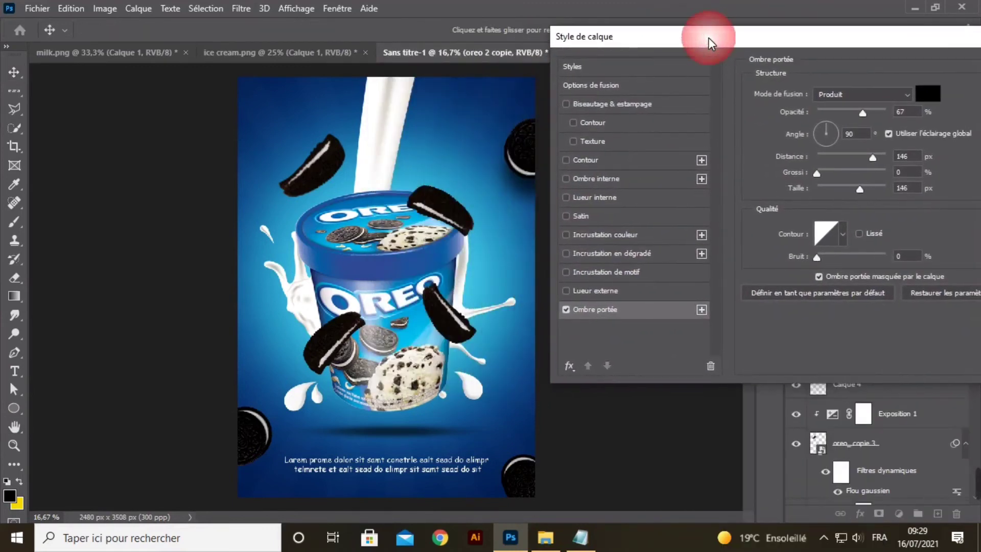
drag(863, 112, 857, 114)
drag(871, 156, 843, 164)
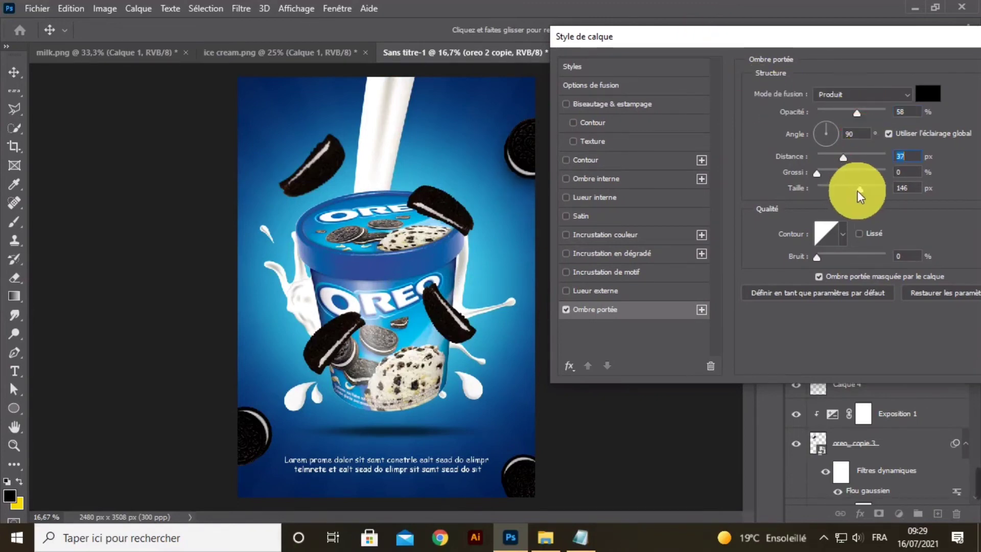
click(844, 191)
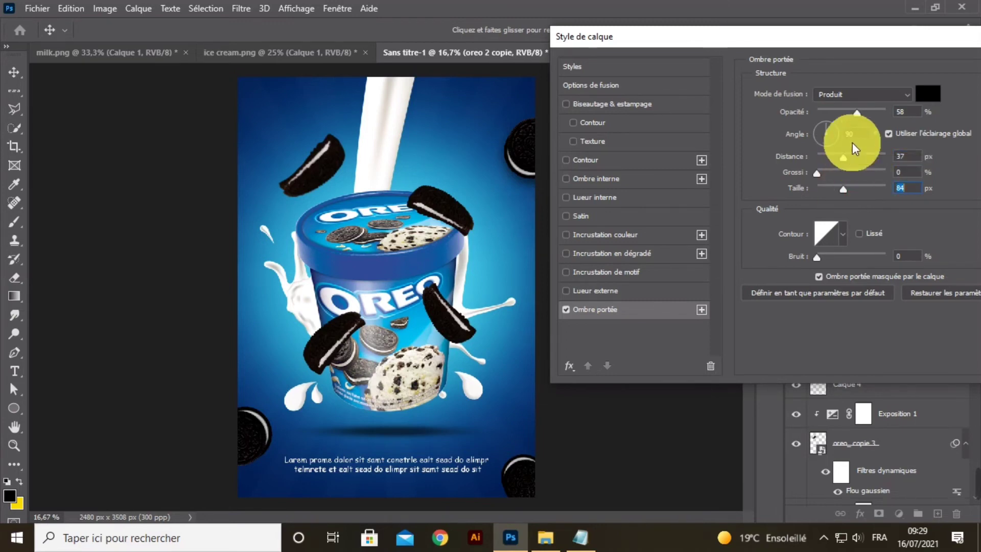
Reduce the cookie's drop shadow distance to 31 px, increase its size slightly and apply the layer style
key(ctrl+plus)
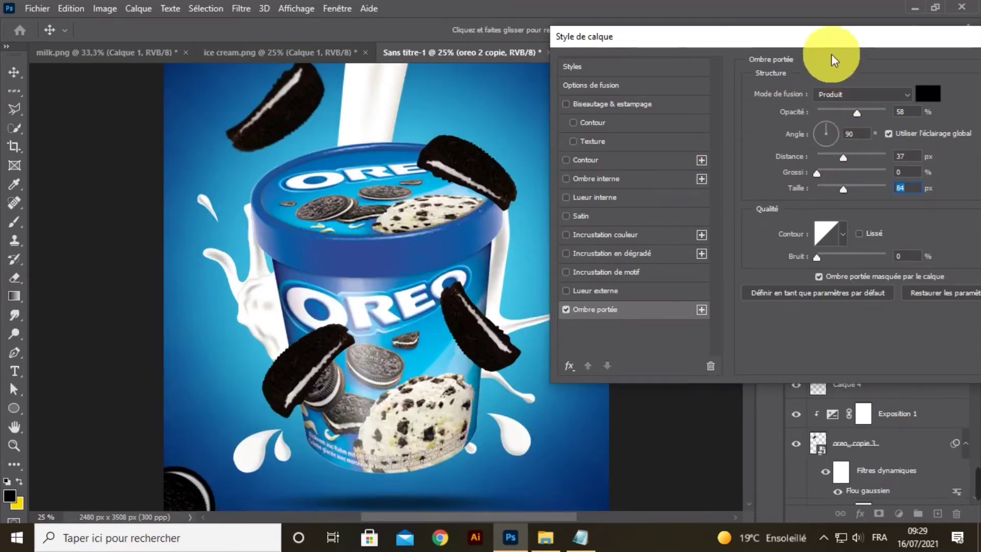
drag(816, 41, 881, 39)
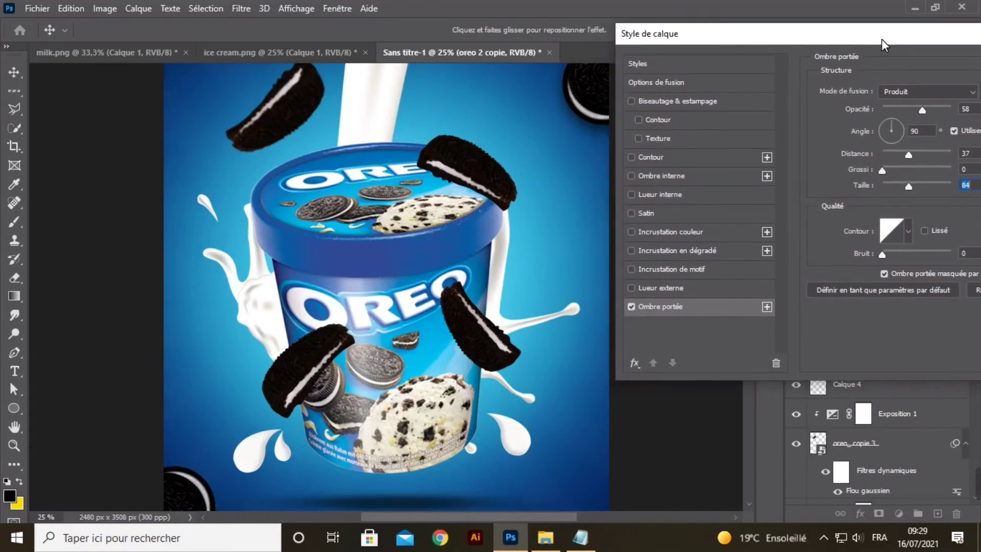
key(ctrl+minus)
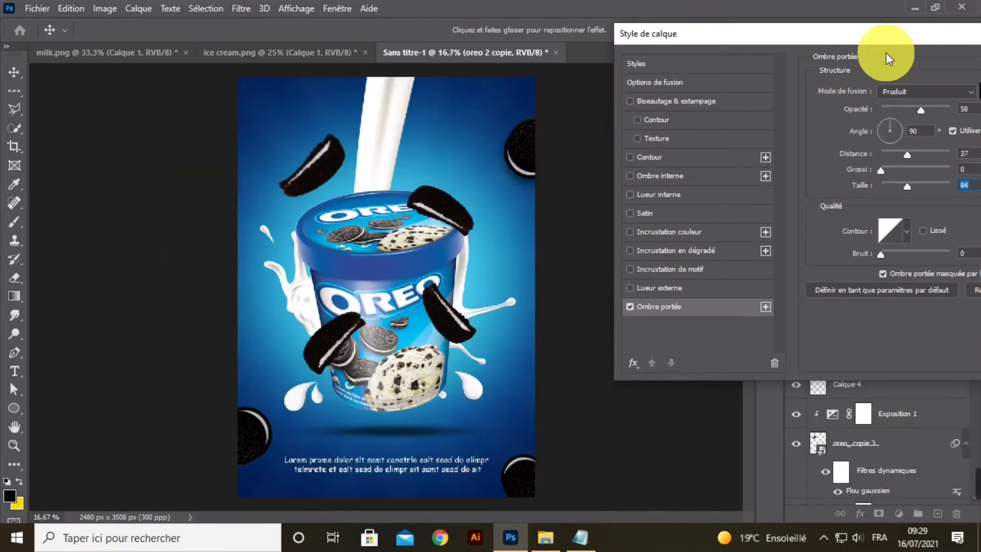
drag(872, 39, 832, 45)
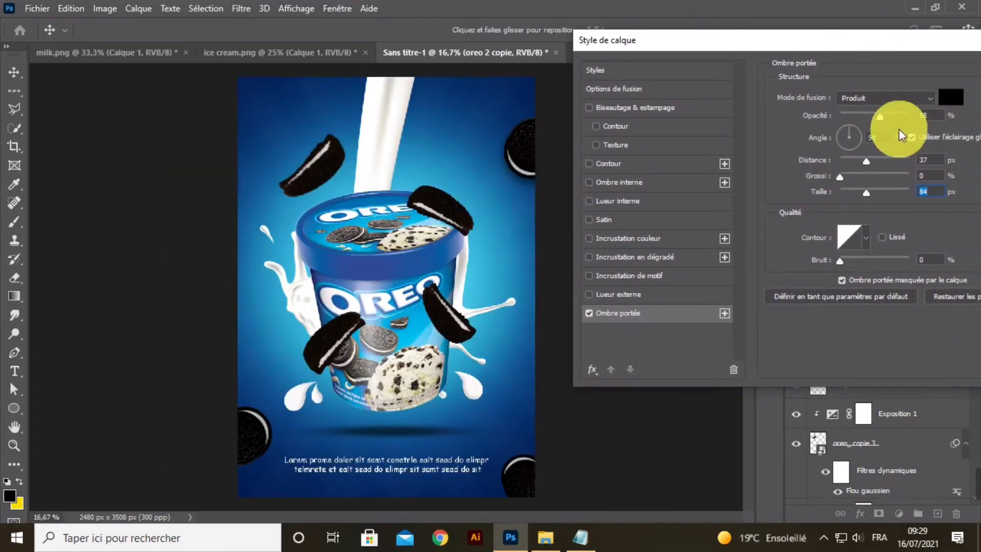
click(863, 162)
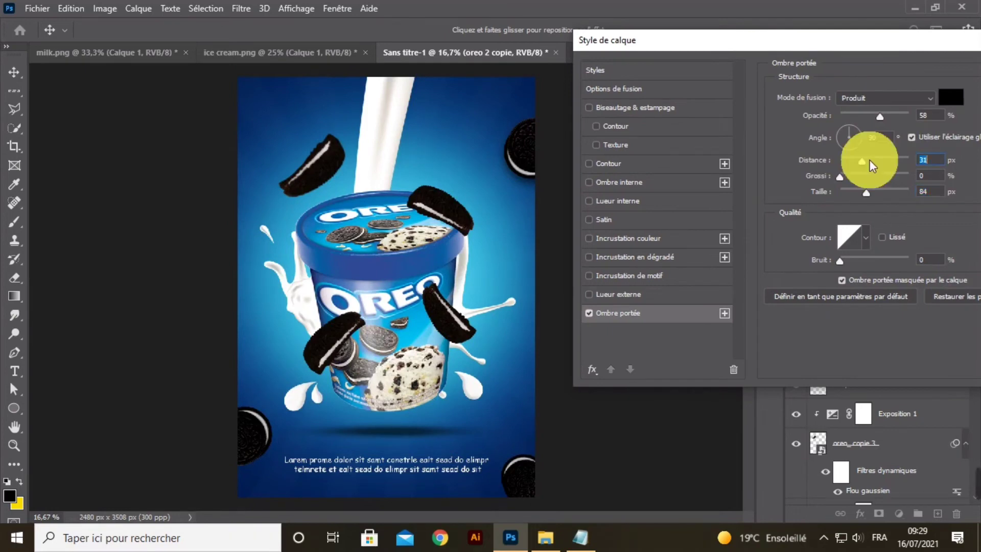
click(869, 194)
drag(864, 46, 721, 46)
click(901, 73)
click(949, 71)
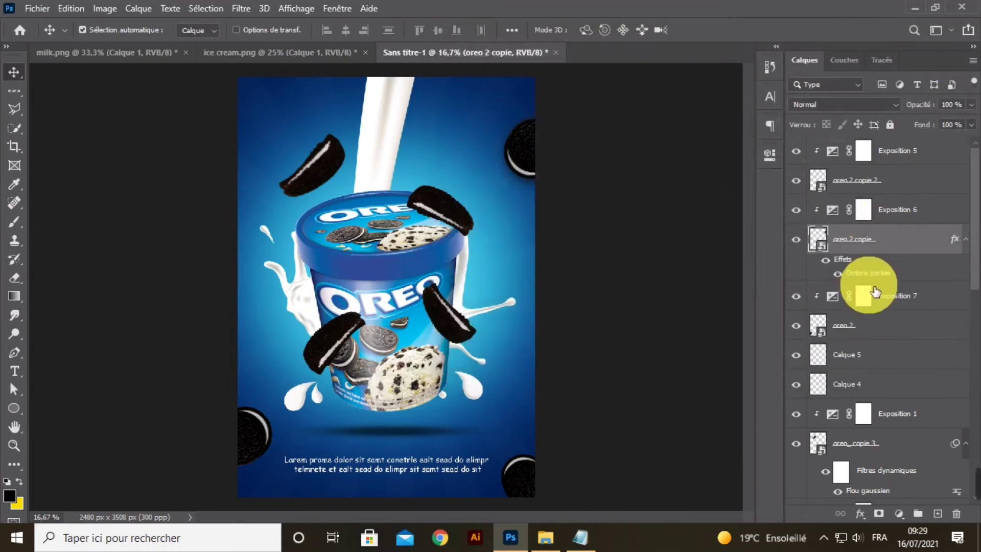
Copy the upper right cookie's layer style and paste it onto the lower left and lower right round cookies
right_click(896, 249)
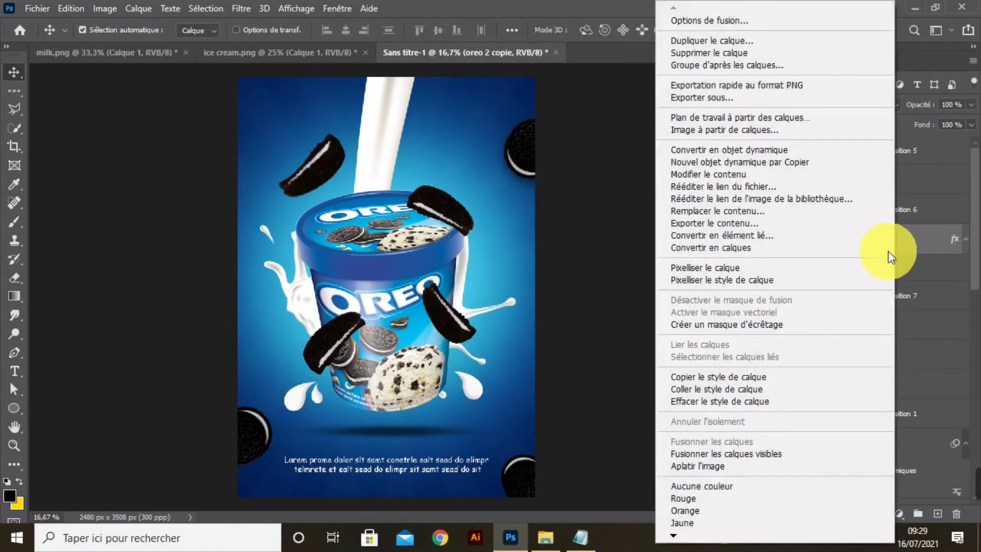
click(755, 379)
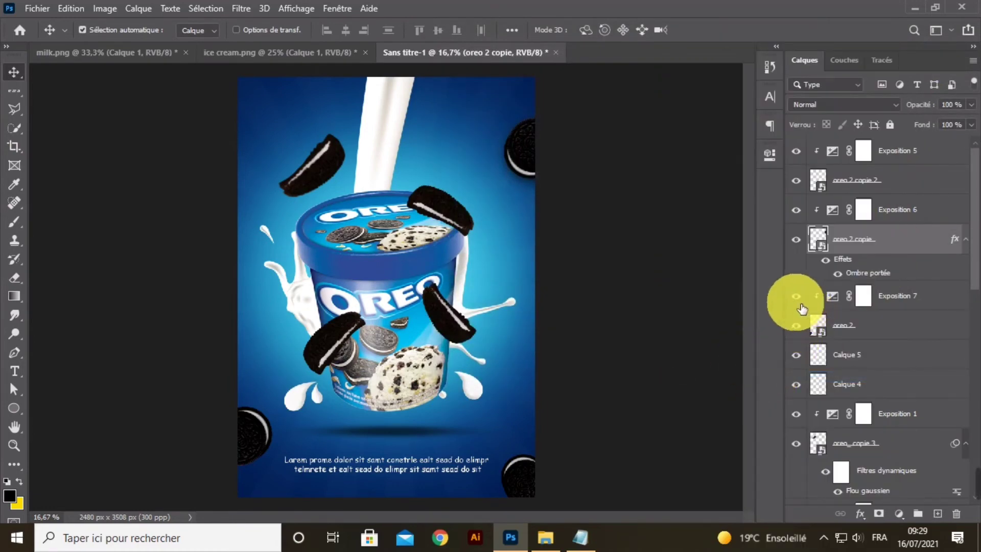
right_click(870, 328)
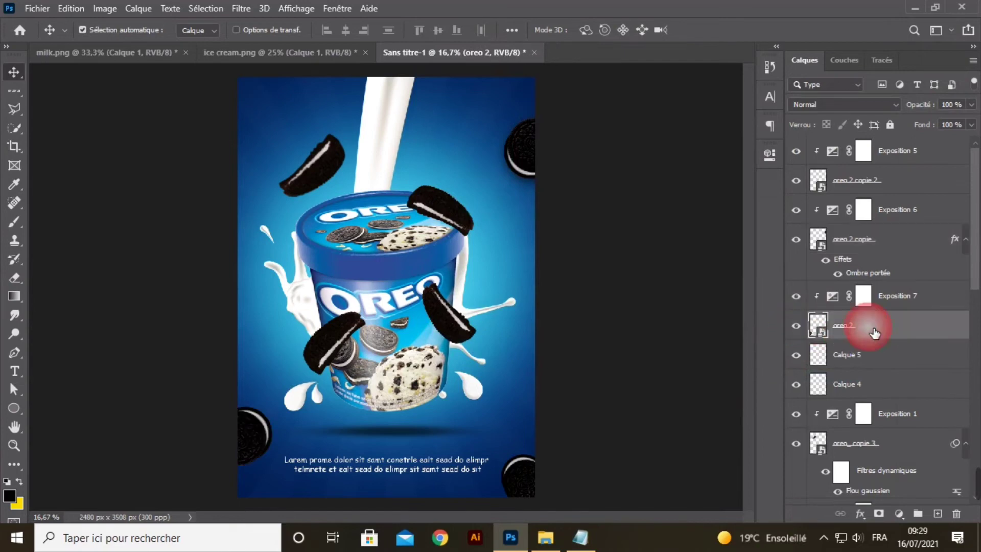
click(755, 388)
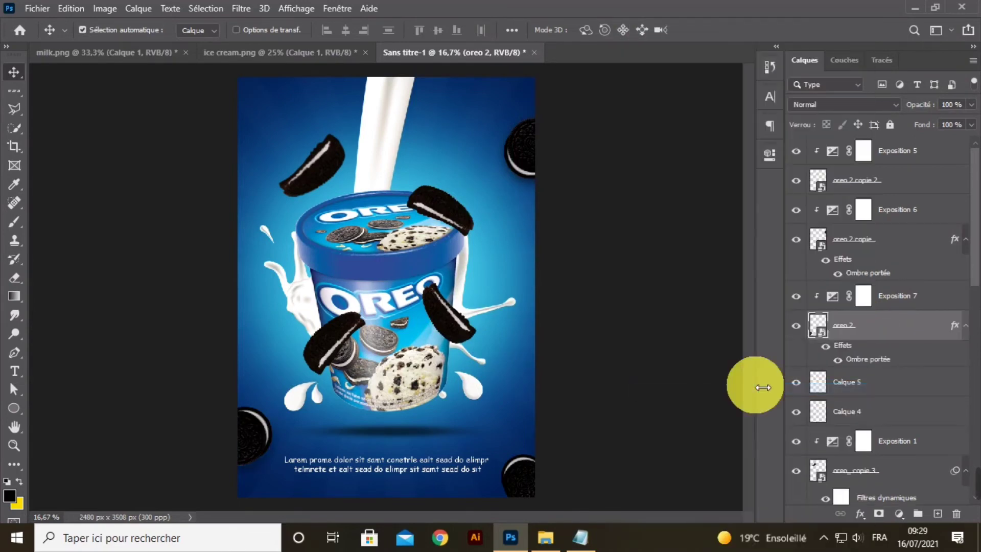
click(868, 181)
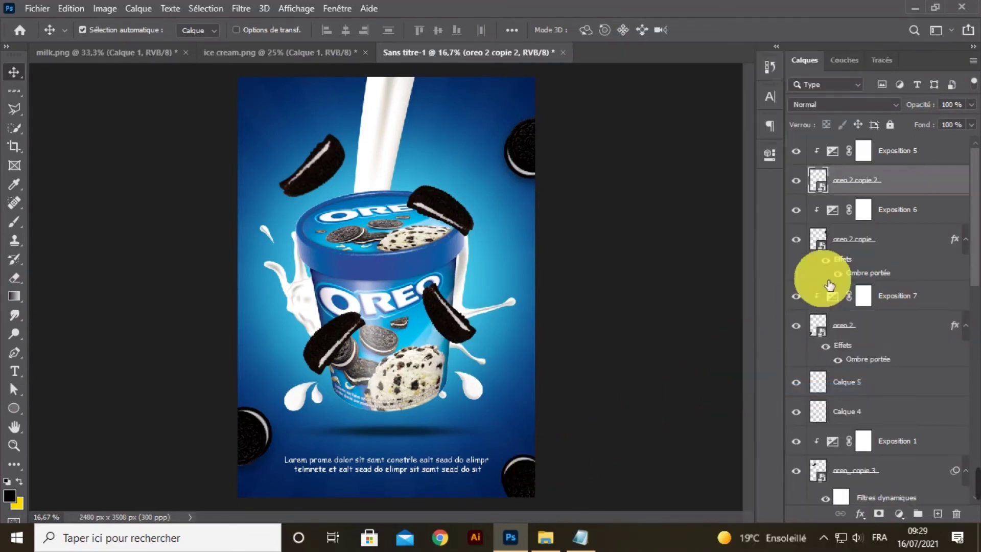
right_click(882, 187)
click(748, 376)
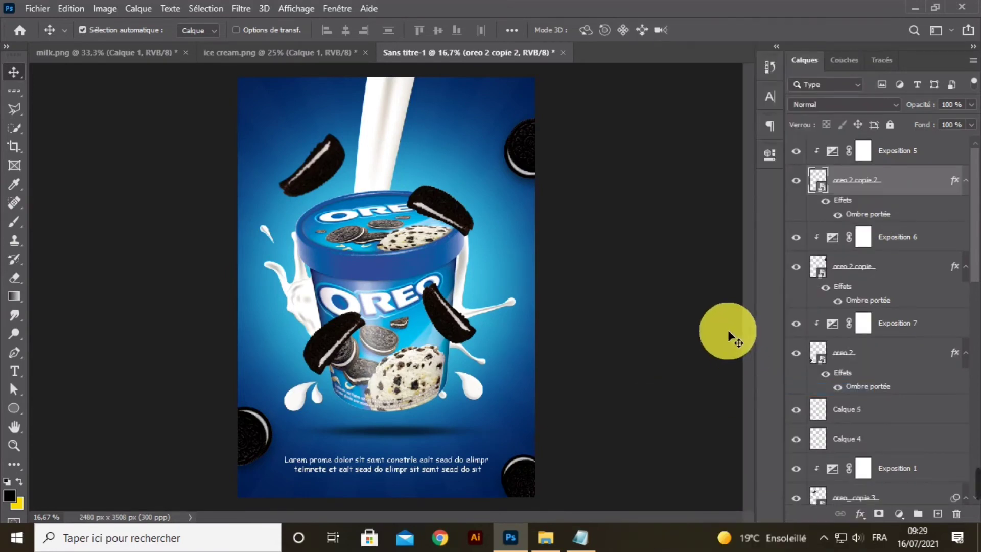
key(ctrl+minus)
key(ctrl+minus)
key(ctrl+plus)
key(ctrl+plus)
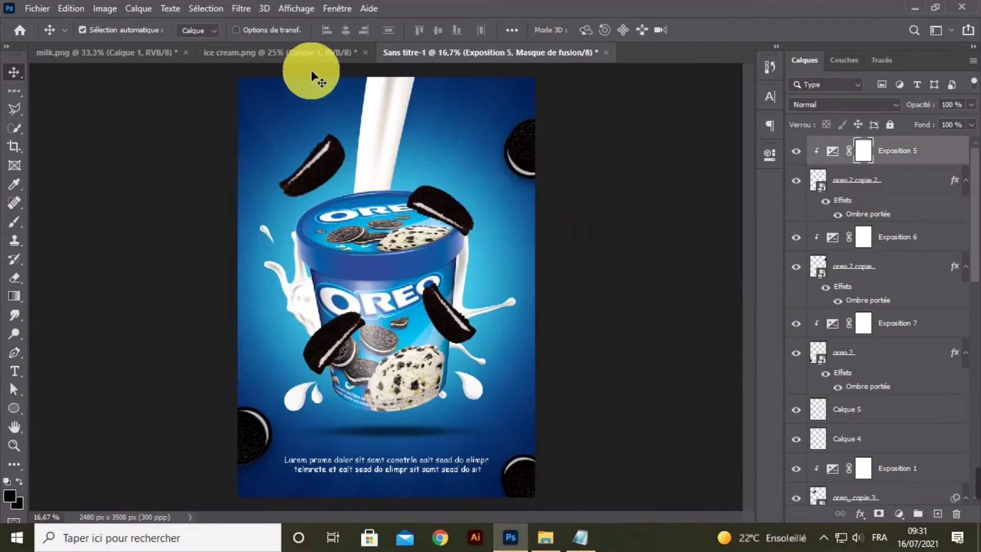
Bring the scoop from ice cream.png into the poster, rotated -131.03° and scaled to 26.11 %, partly cut off by the upper edge
click(313, 49)
mouse_move(357, 220)
mouse_down()
mouse_move(411, 171)
mouse_move(444, 42)
mouse_move(382, 182)
mouse_up()
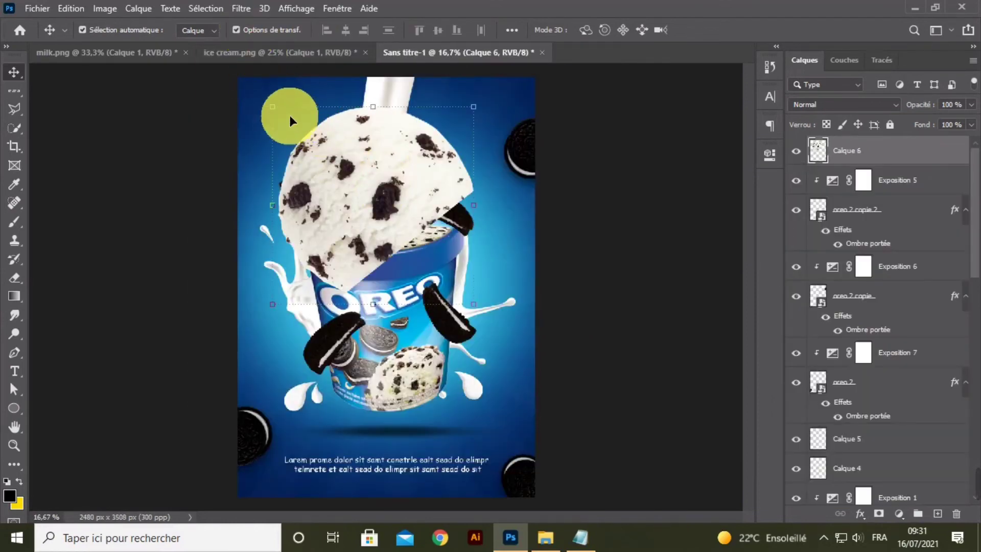
key(ctrl+t)
drag(265, 107, 377, 241)
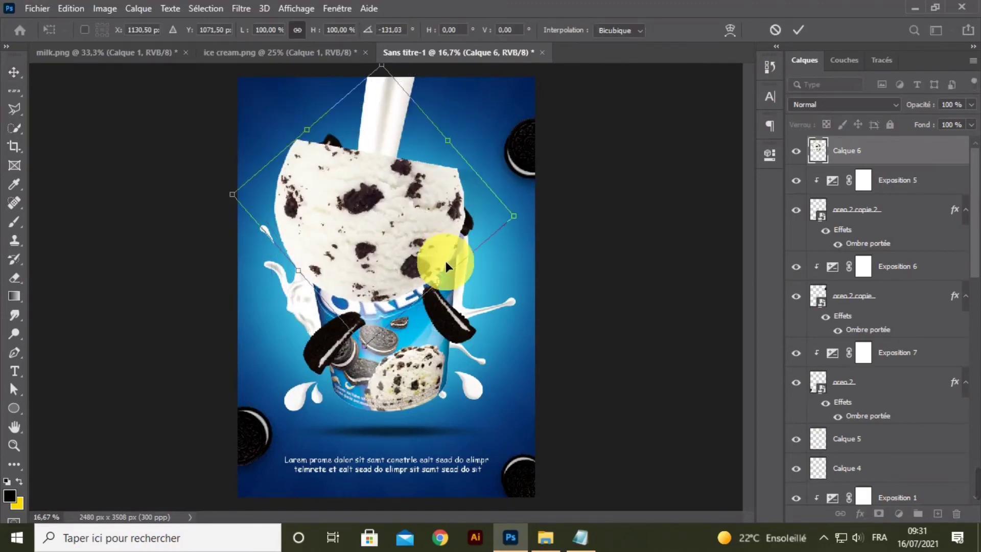
drag(438, 281, 308, 99)
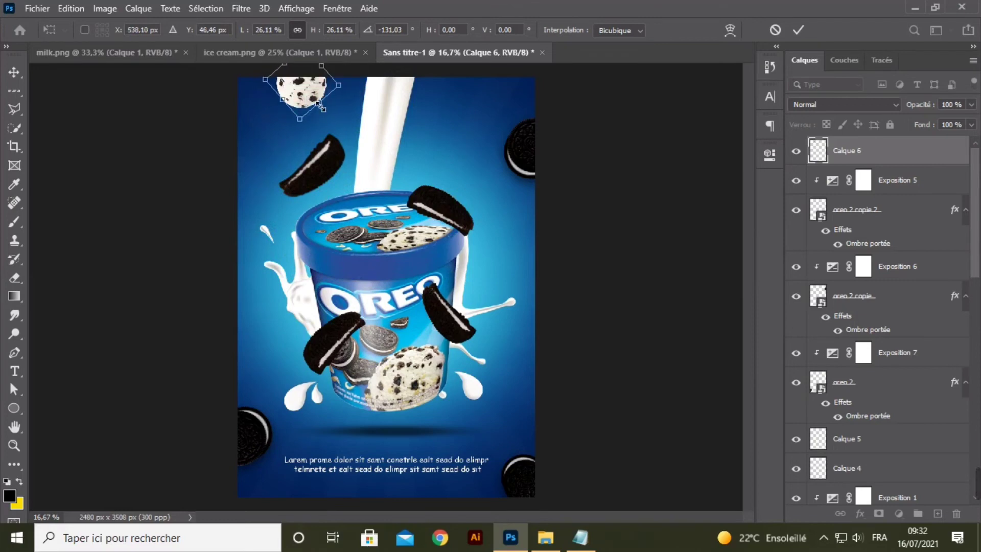
click(803, 32)
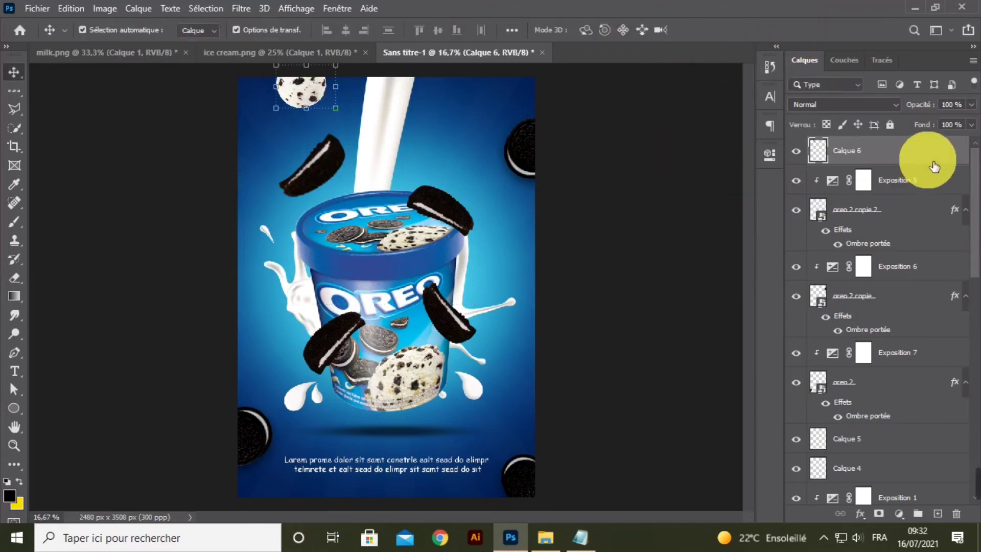
Duplicate the scoop, rotate the copy 174.98°, place it partly off the poster's lower edge left of centre, and hide the transform controls
right_click(924, 155)
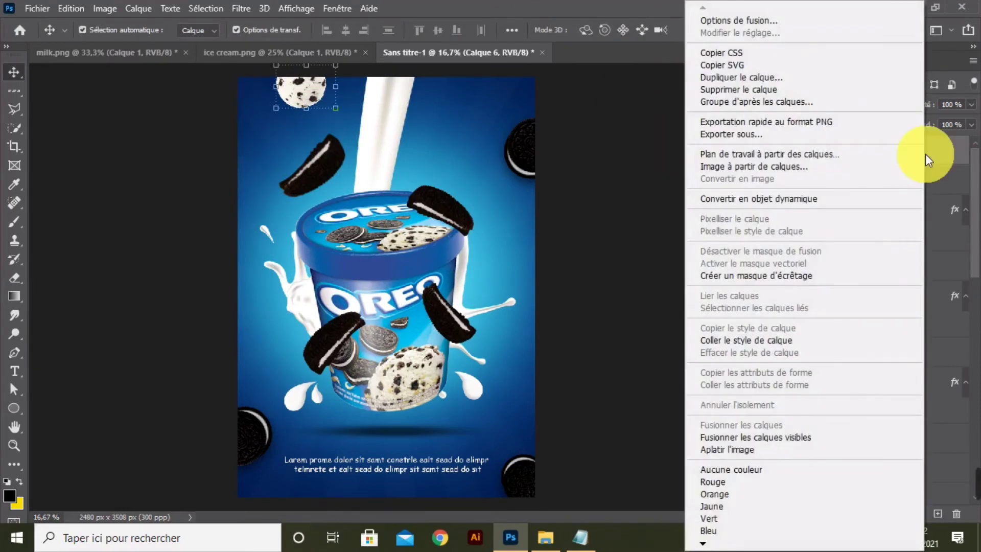
click(771, 77)
click(639, 142)
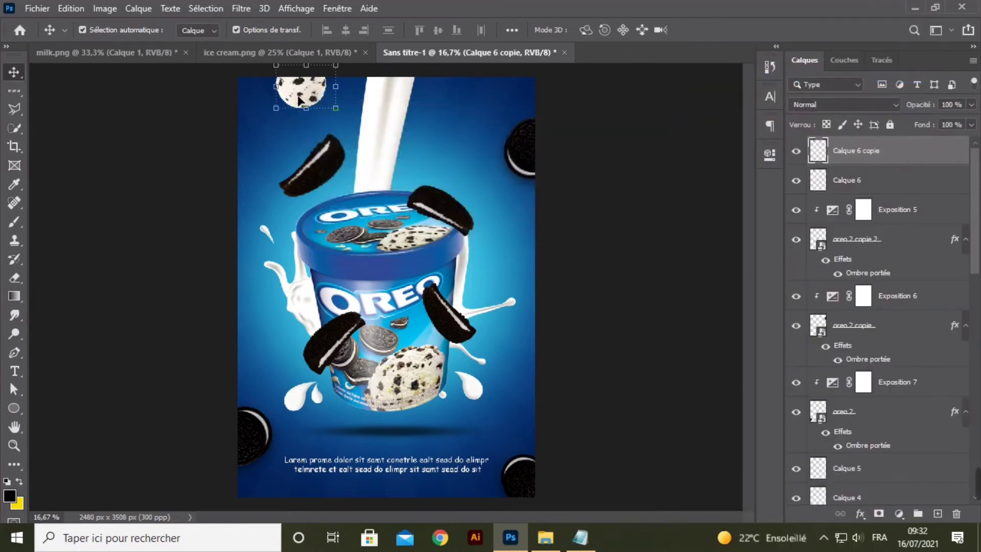
drag(298, 99, 386, 350)
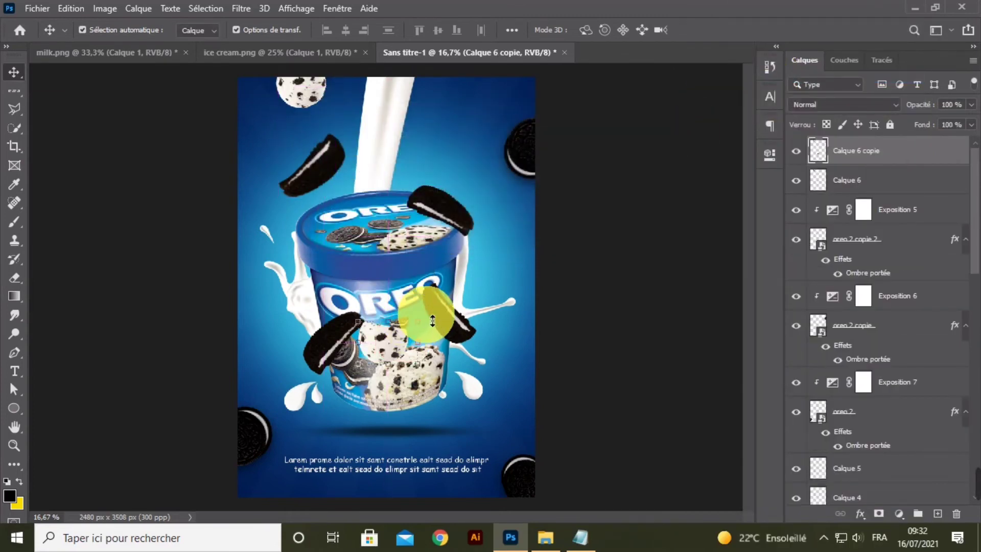
key(ctrl+t)
drag(416, 313, 343, 497)
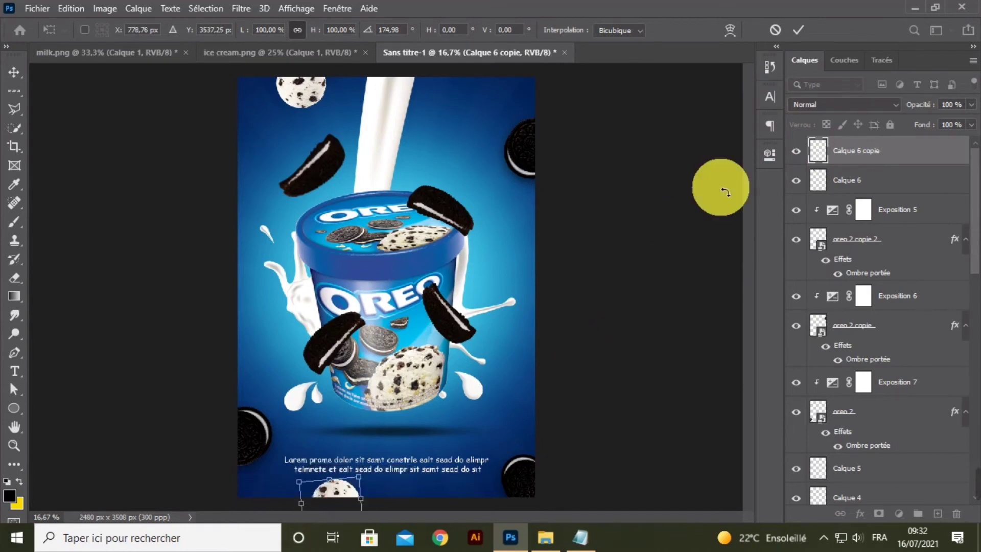
click(805, 32)
click(274, 31)
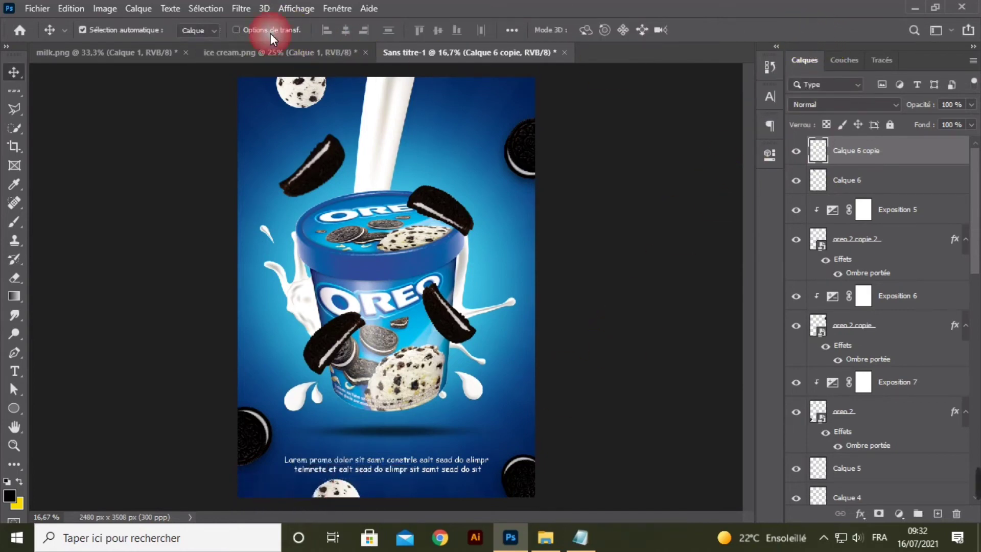
Move the two-line caption slightly up, away from the lower scoop
click(445, 465)
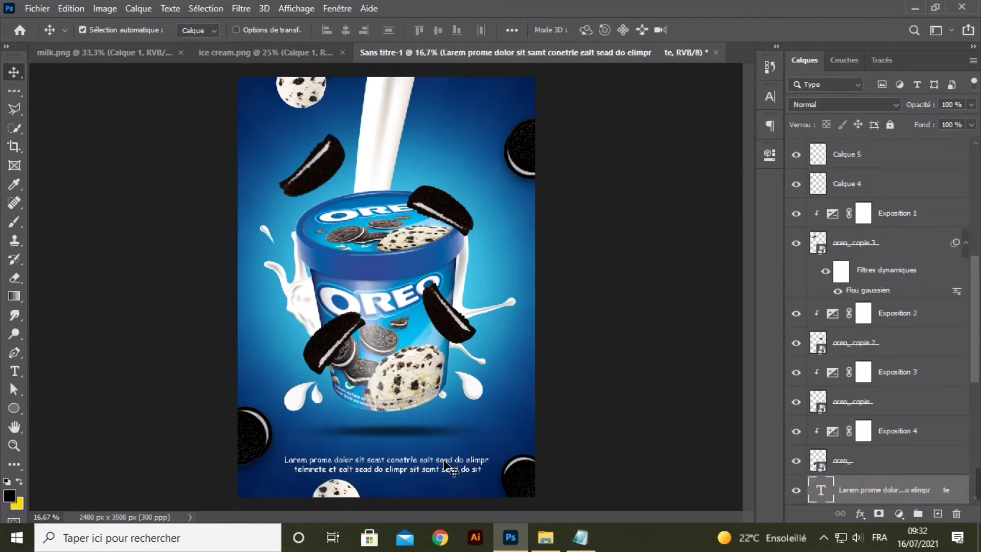
drag(446, 465, 447, 462)
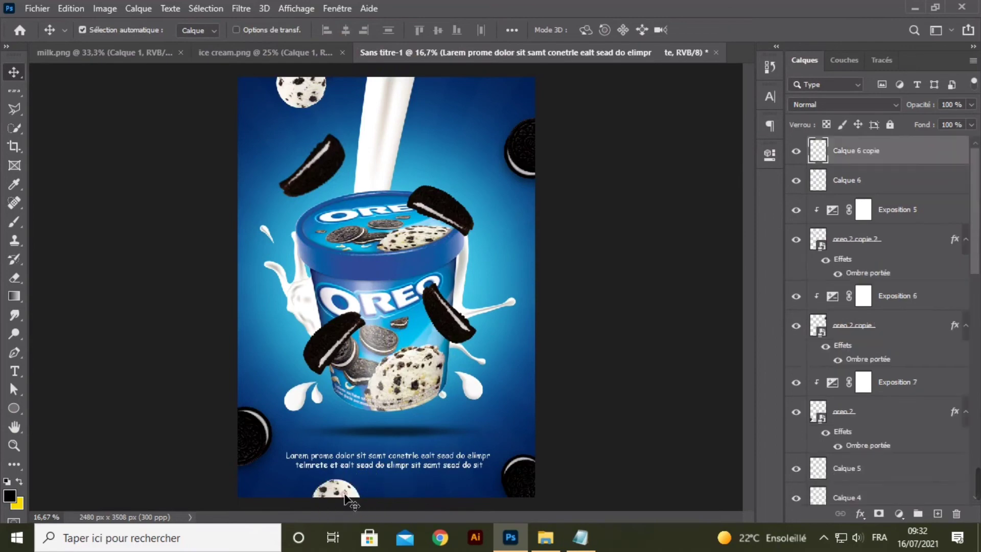
Duplicate the lower scoop's layer and move the copy partly off the poster's right edge, below the upper right round cookie
right_click(910, 151)
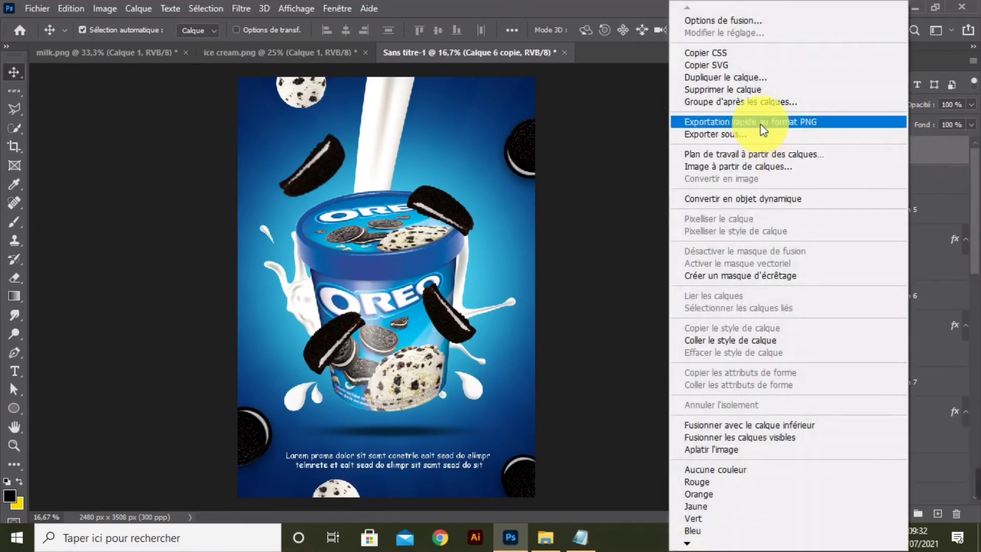
click(725, 78)
click(618, 139)
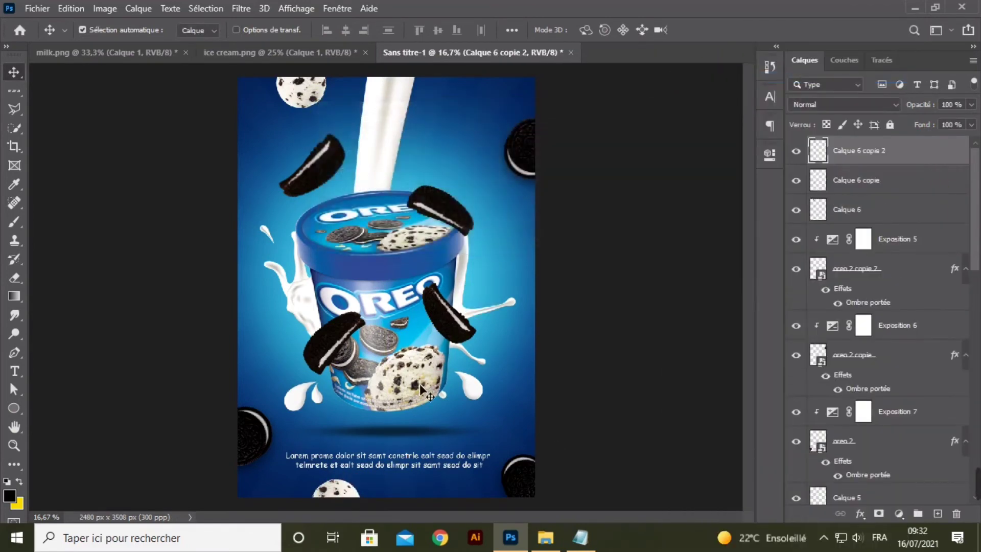
drag(348, 488, 573, 210)
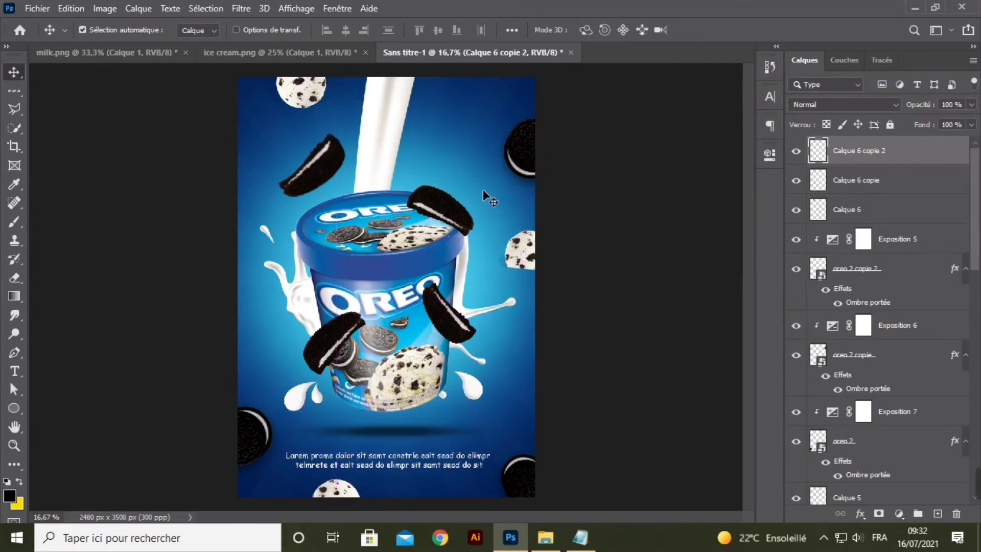
Rotate the right-edge scoop -106.45°, scale it to 91.19 %, and shift it slightly further off the poster's edge
click(236, 30)
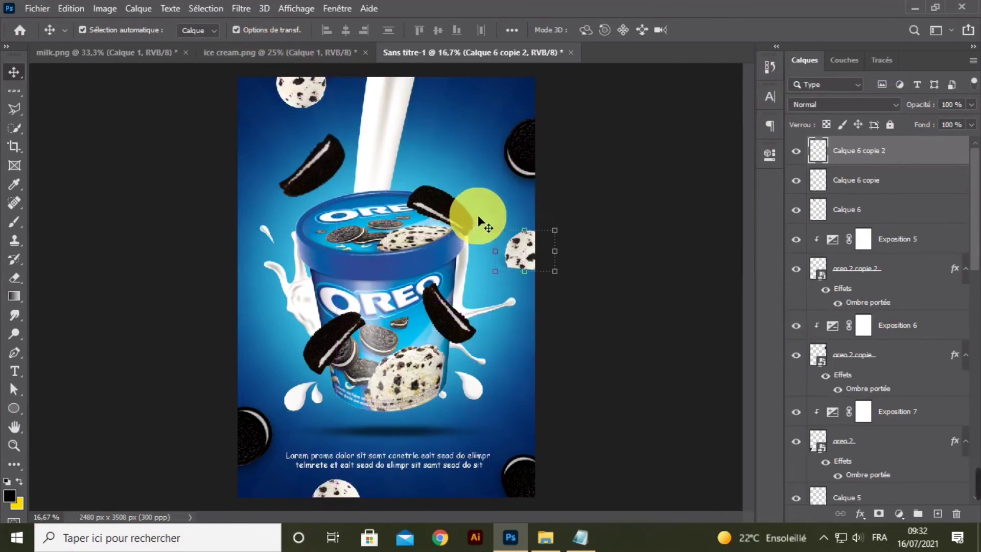
drag(491, 232, 550, 230)
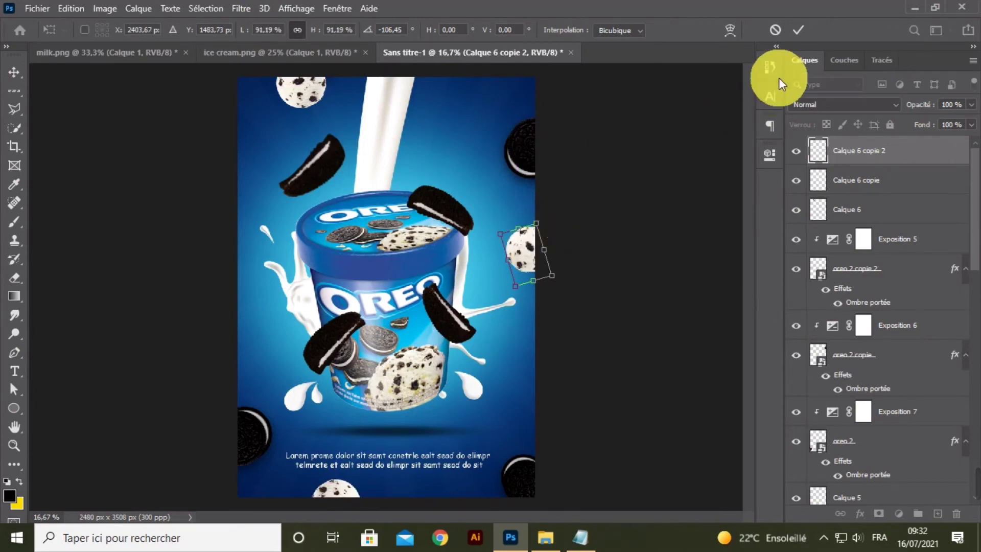
click(798, 29)
click(259, 30)
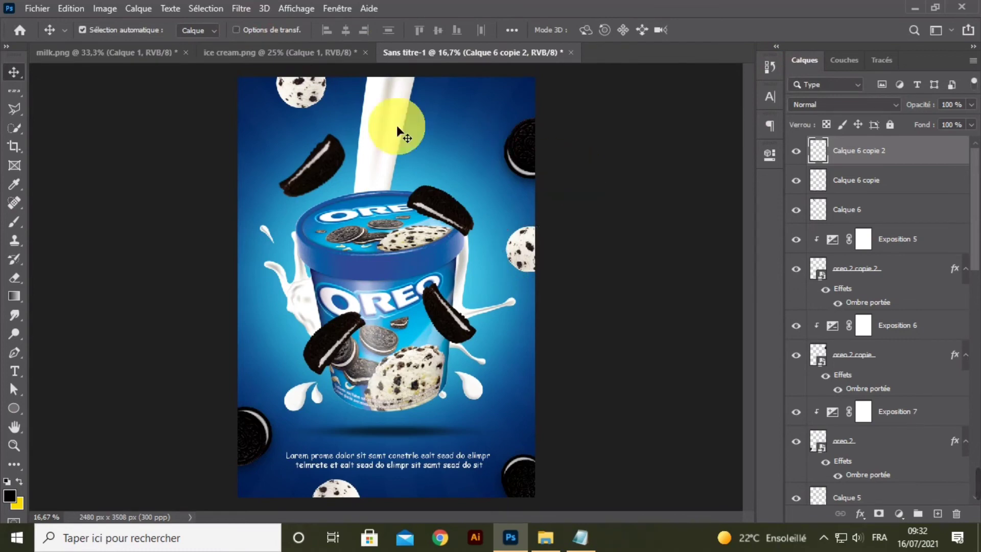
drag(536, 230, 556, 221)
key(ctrl)
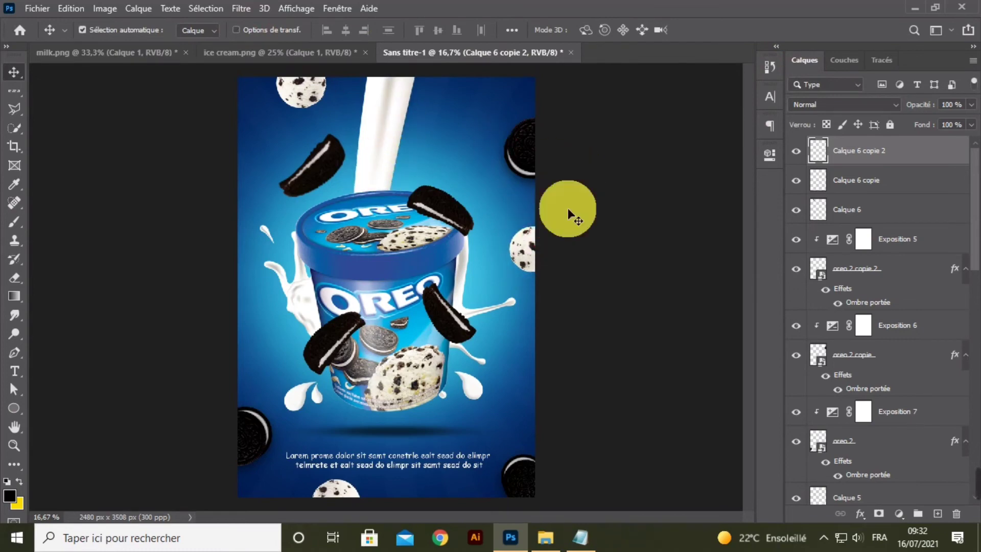
key(ctrl+minus)
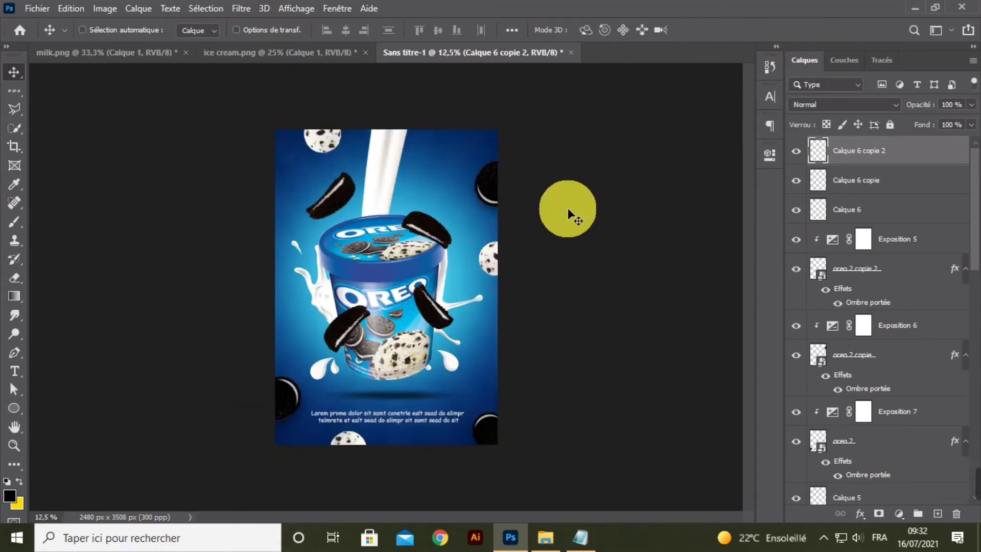
key(ctrl+plus)
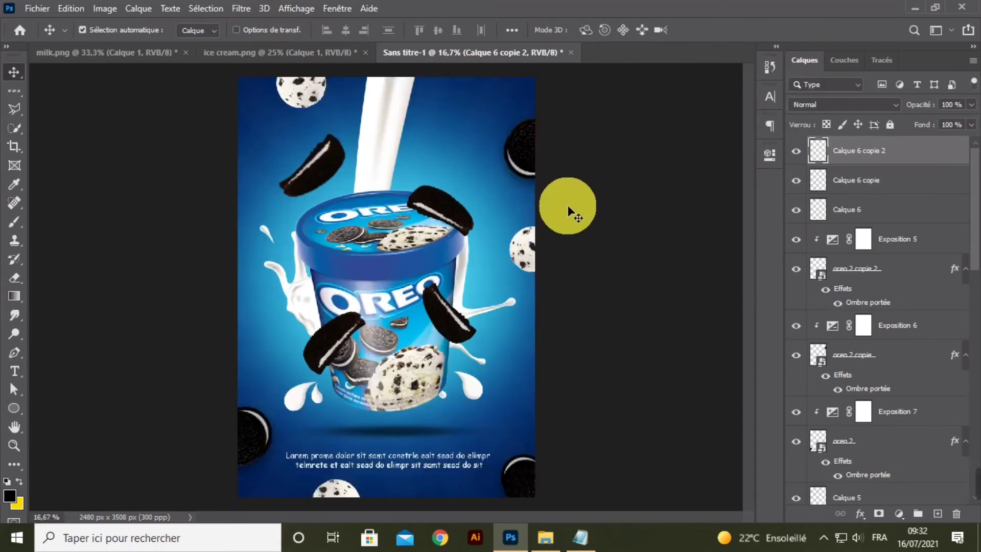
Place the logo image from the Oreo folder, shrink it to a small badge and move it to the poster's upper right area
click(535, 527)
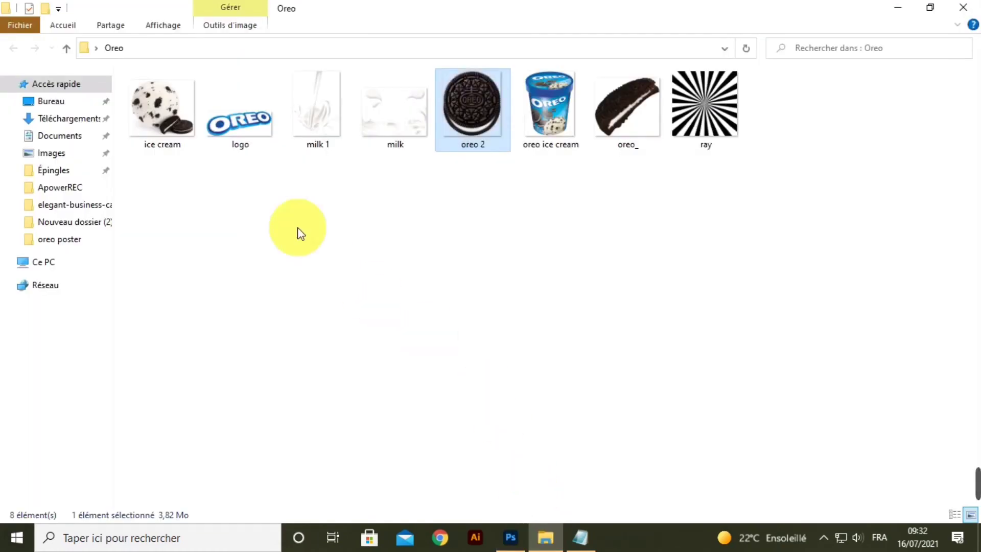
drag(228, 107, 477, 346)
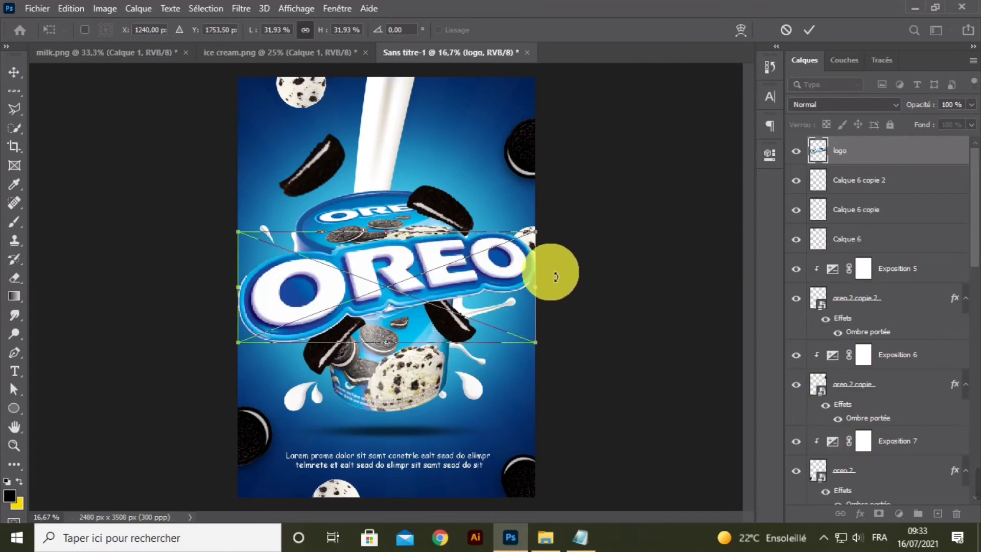
drag(552, 271, 287, 296)
click(808, 30)
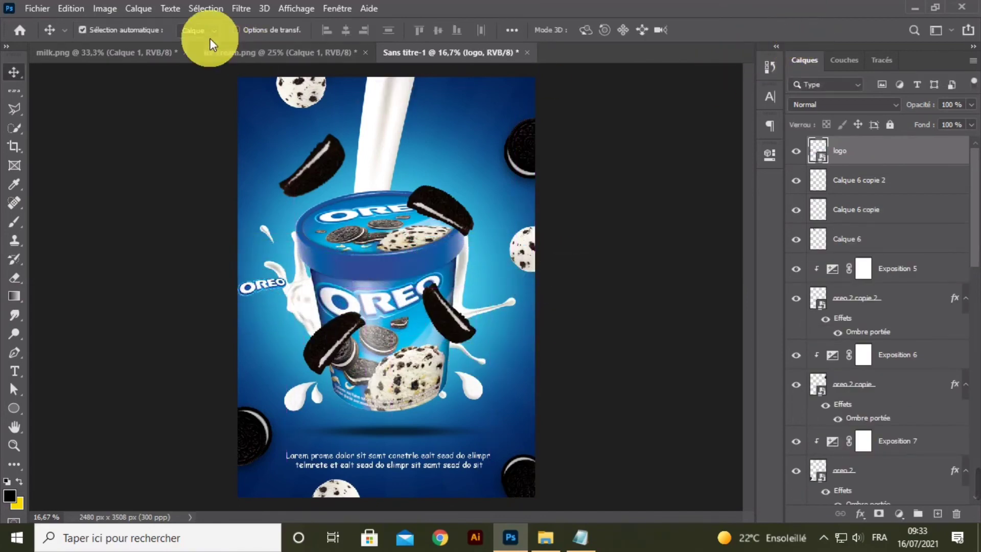
drag(261, 284, 480, 110)
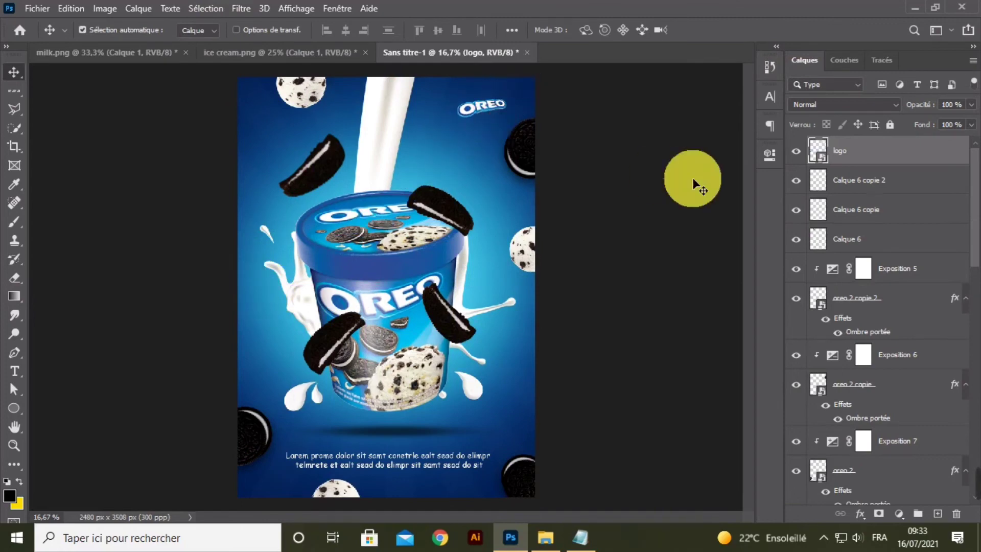
Scale the logo down slightly, hide the transform controls, and fine-tune its position above the upper right cookie
click(508, 107)
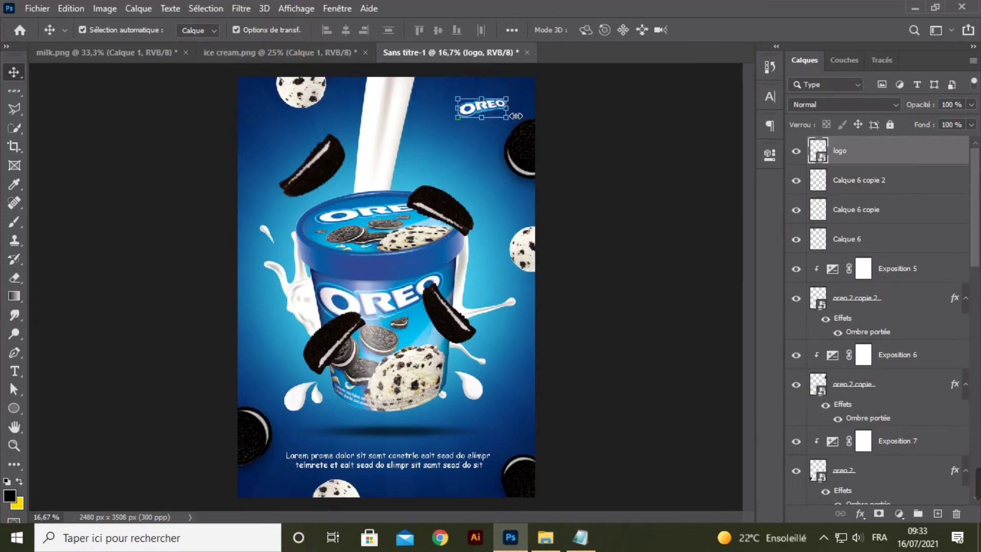
key(ctrl+t)
click(803, 30)
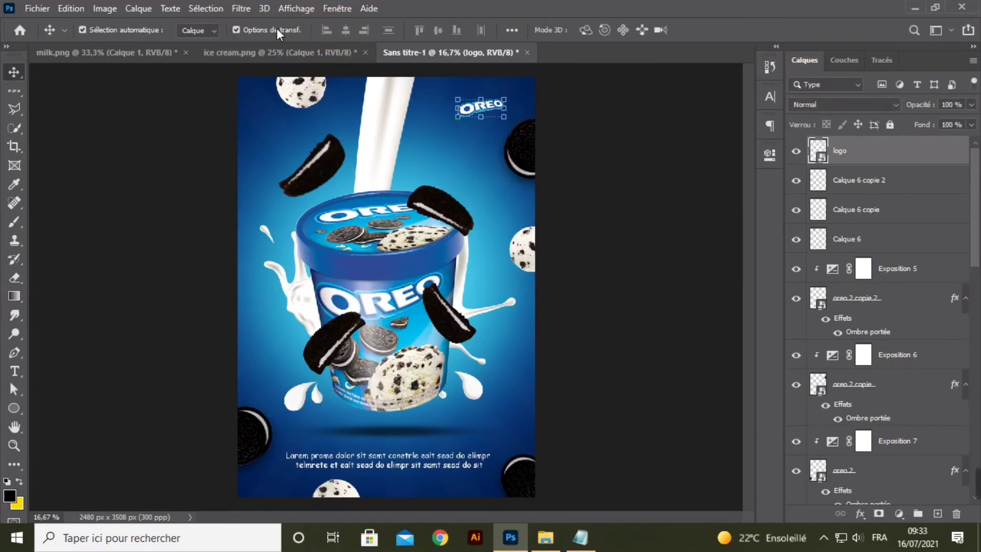
click(276, 29)
click(471, 123)
drag(485, 108, 490, 116)
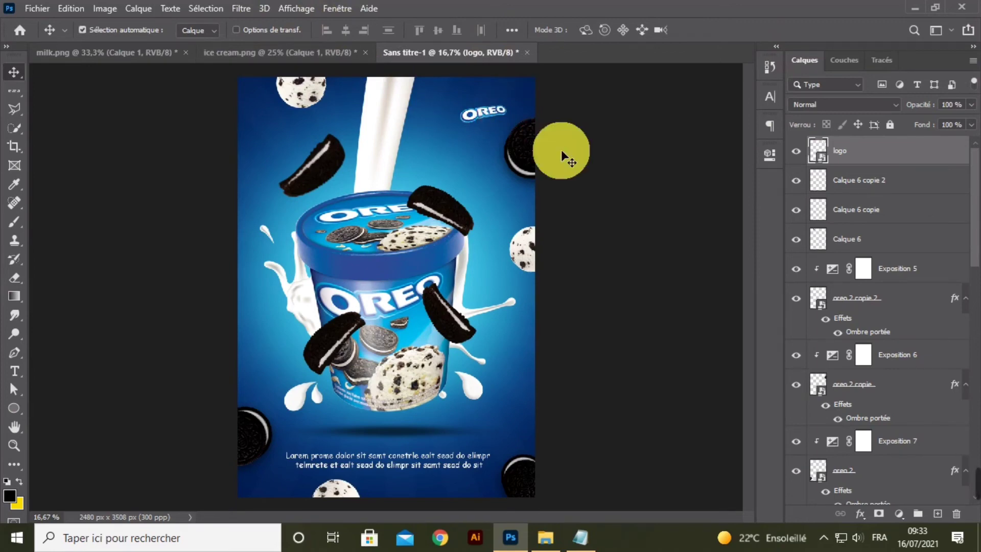
drag(494, 113, 492, 107)
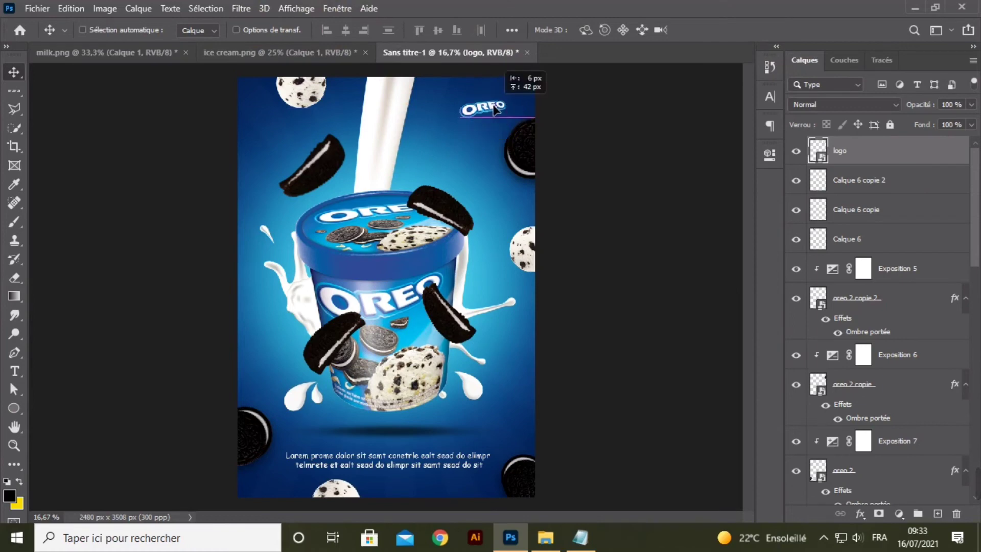
click(565, 155)
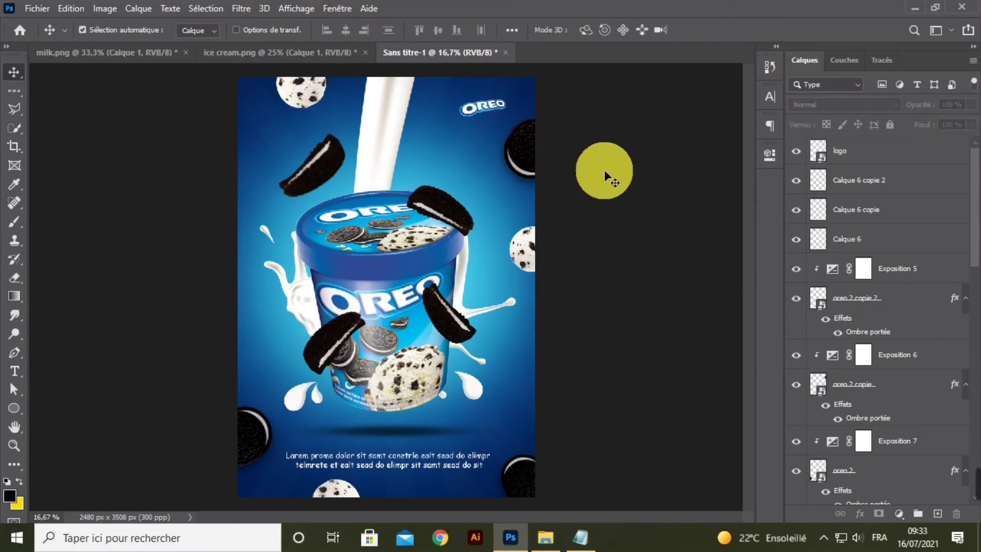
key(ctrl+plus)
key(ctrl+minus)
key(ctrl+minus)
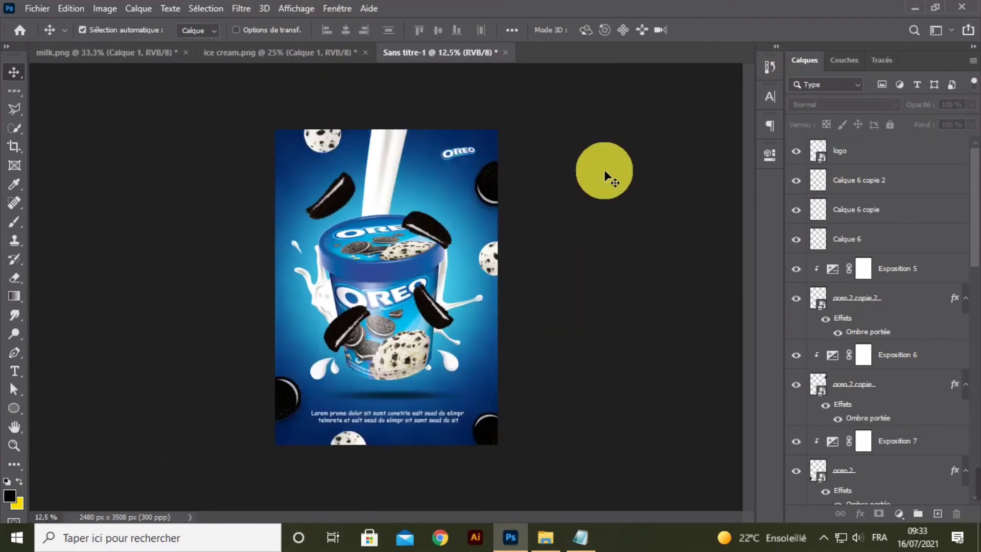
key(ctrl+plus)
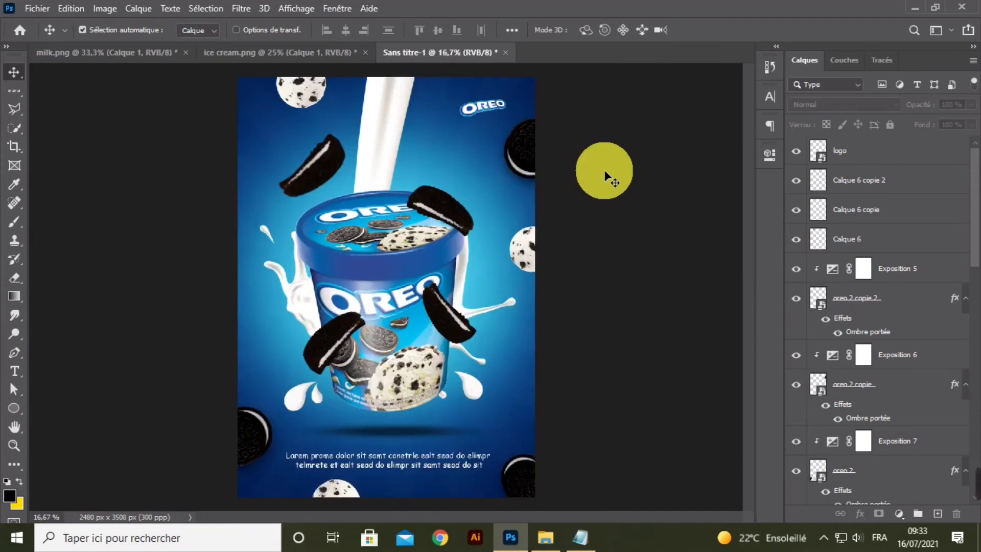
Enable a drop shadow in the layer style of the scoop at the poster's upper edge
click(309, 94)
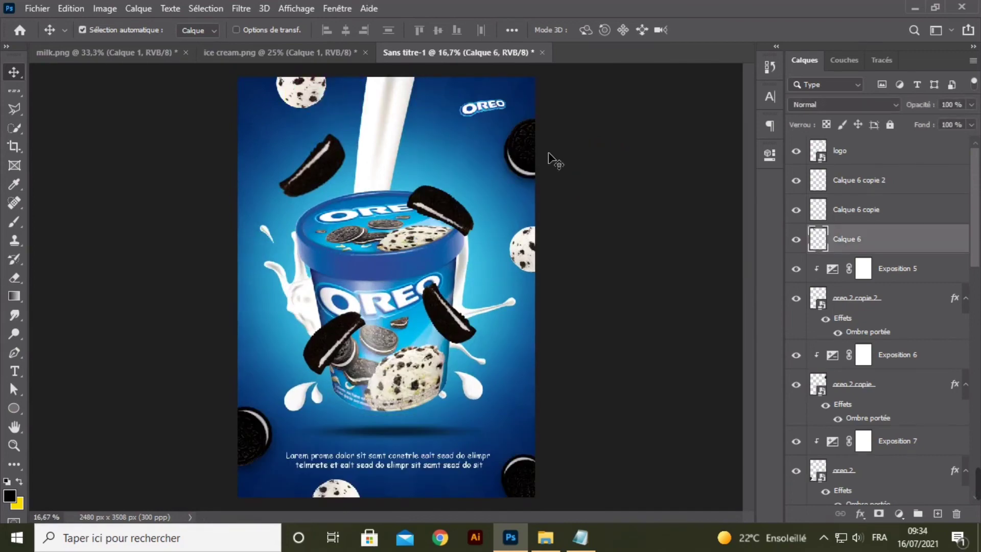
right_click(835, 248)
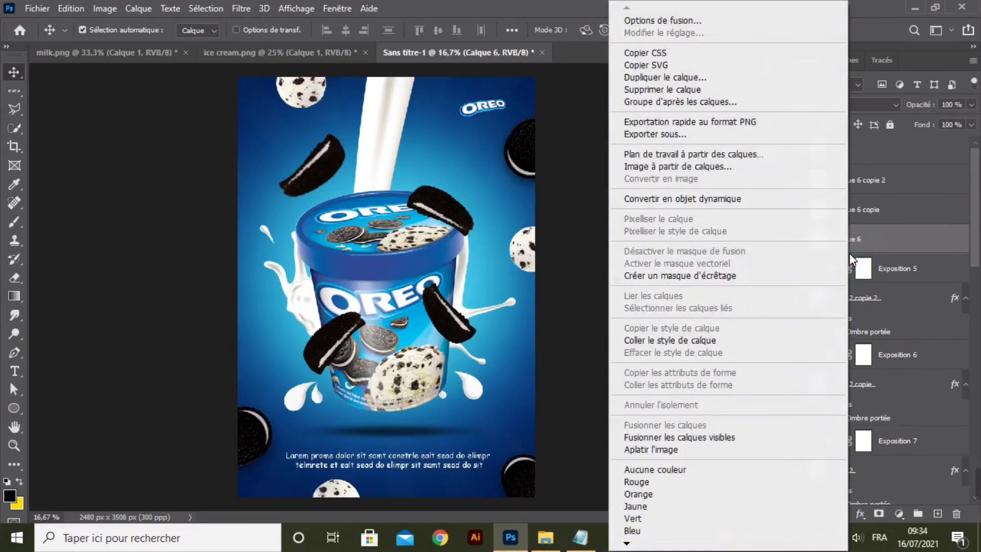
click(713, 23)
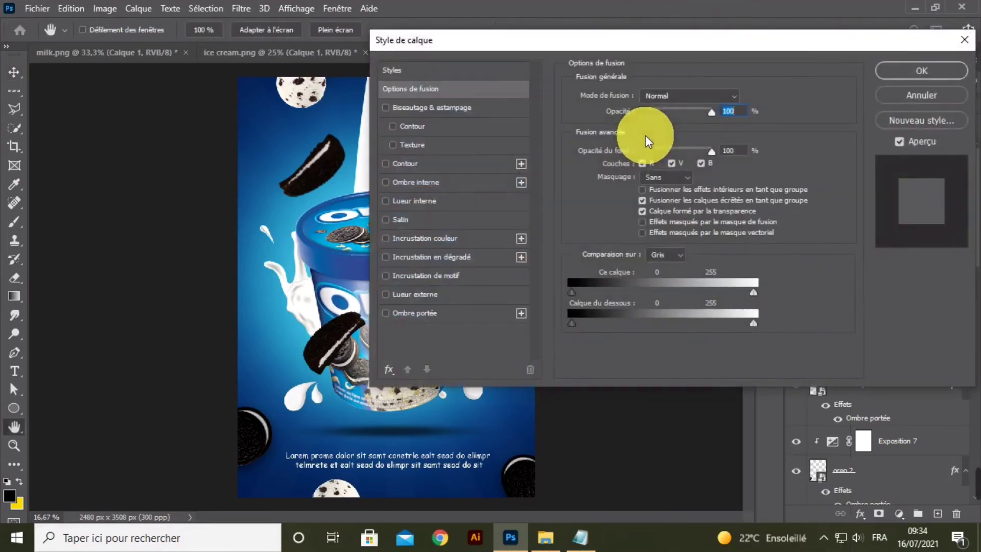
click(449, 316)
drag(534, 49, 625, 41)
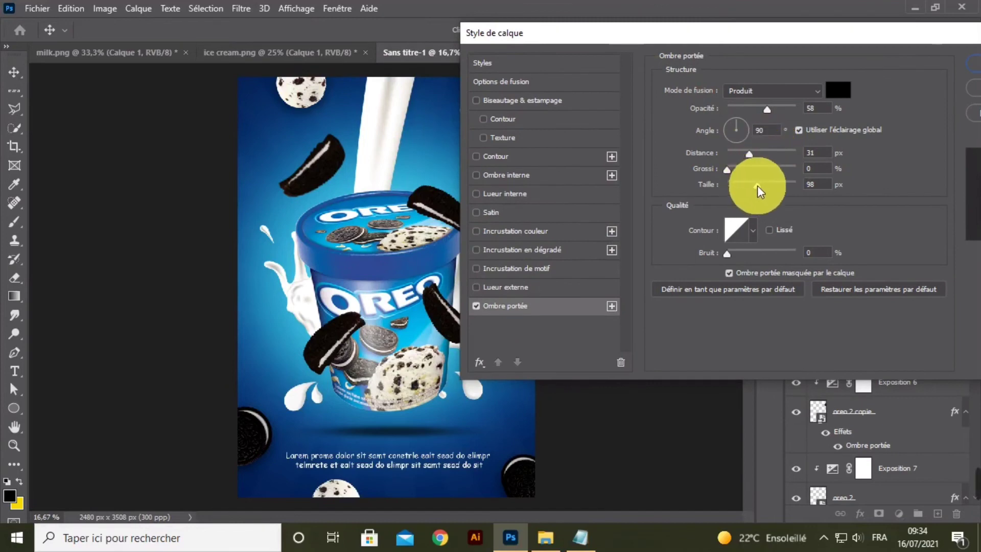
Set the upper scoop's drop shadow to 66 % opacity, 37 px distance and 76 px size, and apply the style
drag(757, 186, 750, 188)
click(767, 111)
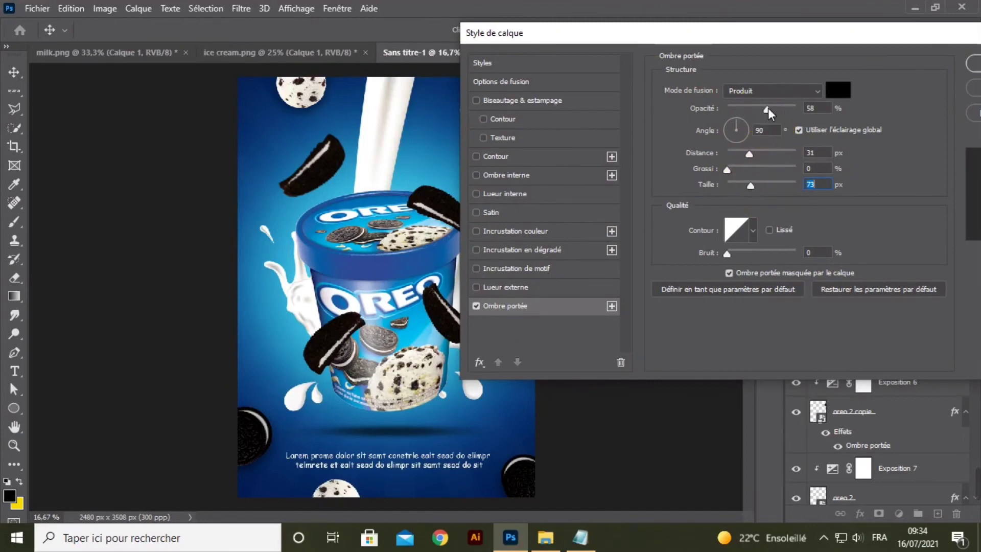
click(772, 109)
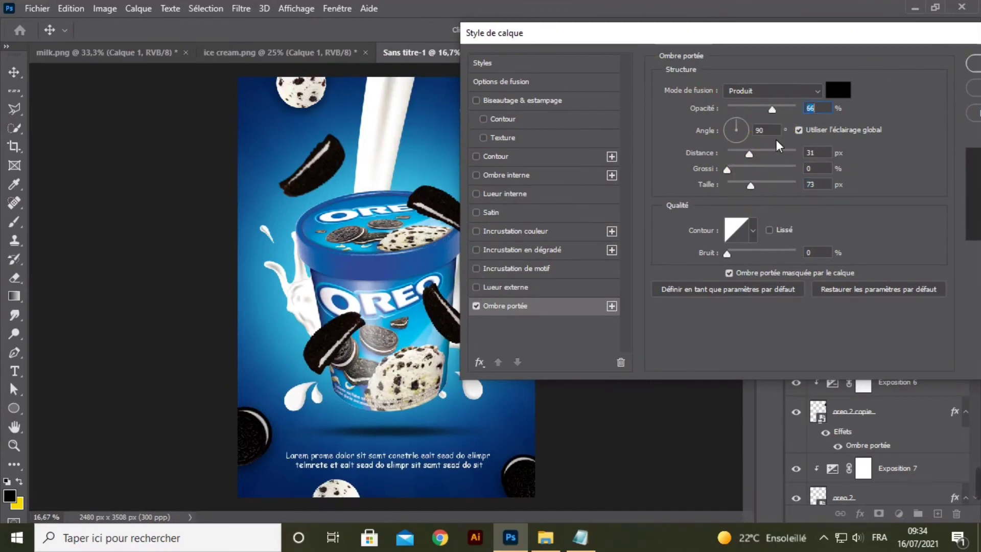
click(752, 151)
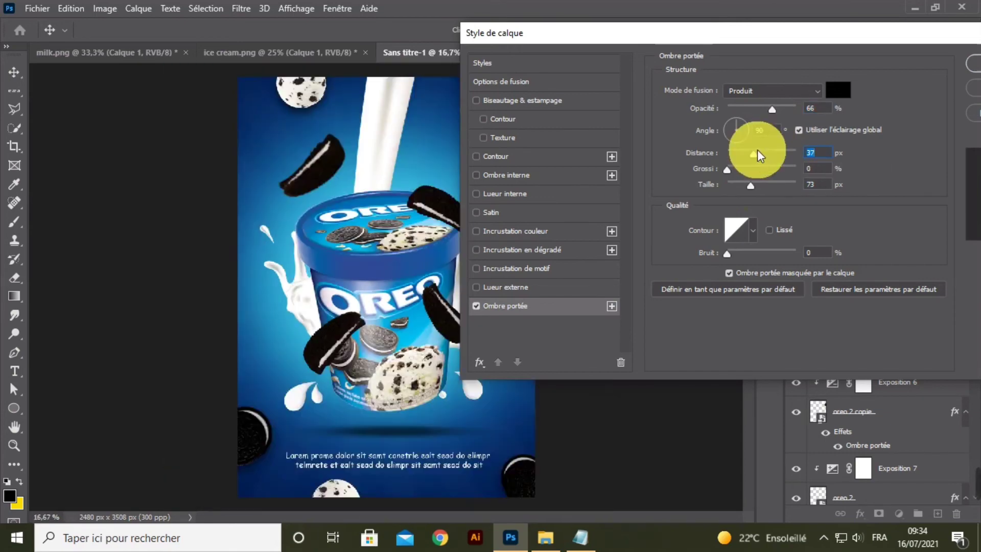
drag(749, 187, 754, 180)
click(751, 184)
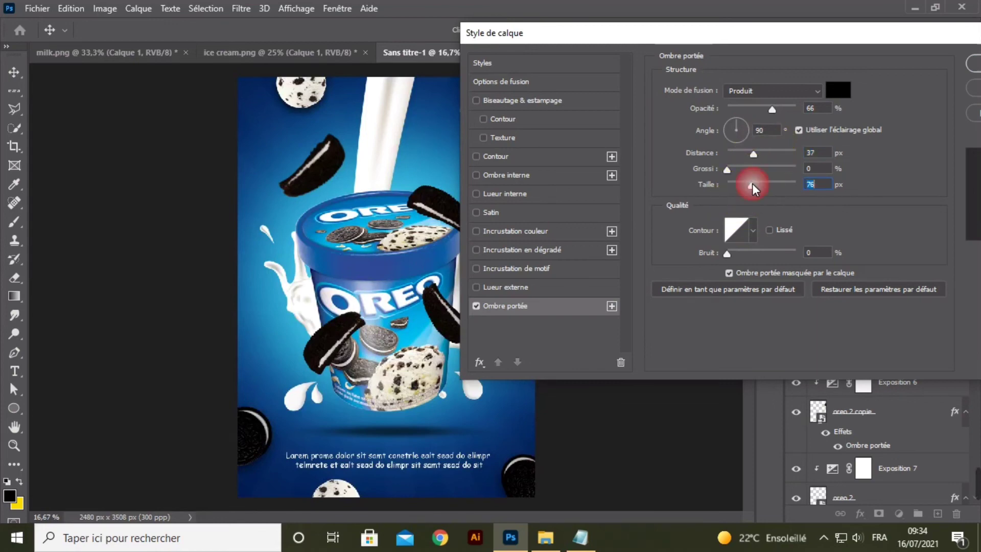
click(833, 45)
drag(833, 42, 699, 46)
click(848, 65)
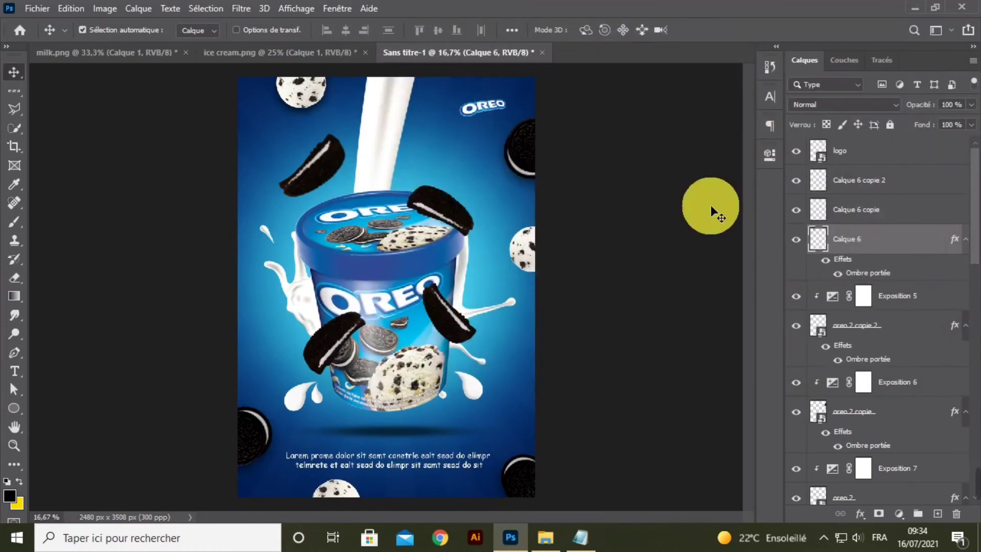
Copy the upper scoop's layer style and paste it onto the right-edge scoop and the lower scoop
right_click(857, 235)
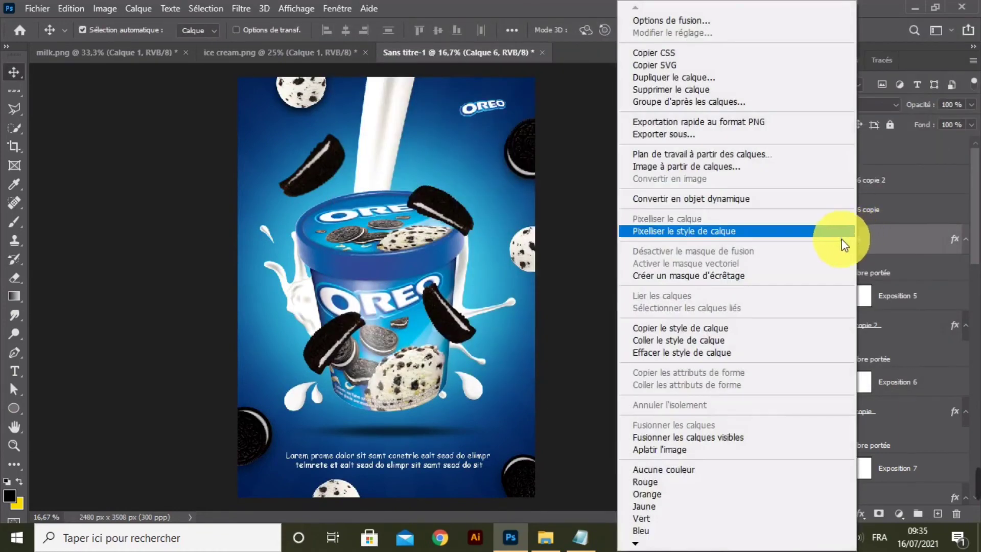
click(754, 332)
click(891, 186)
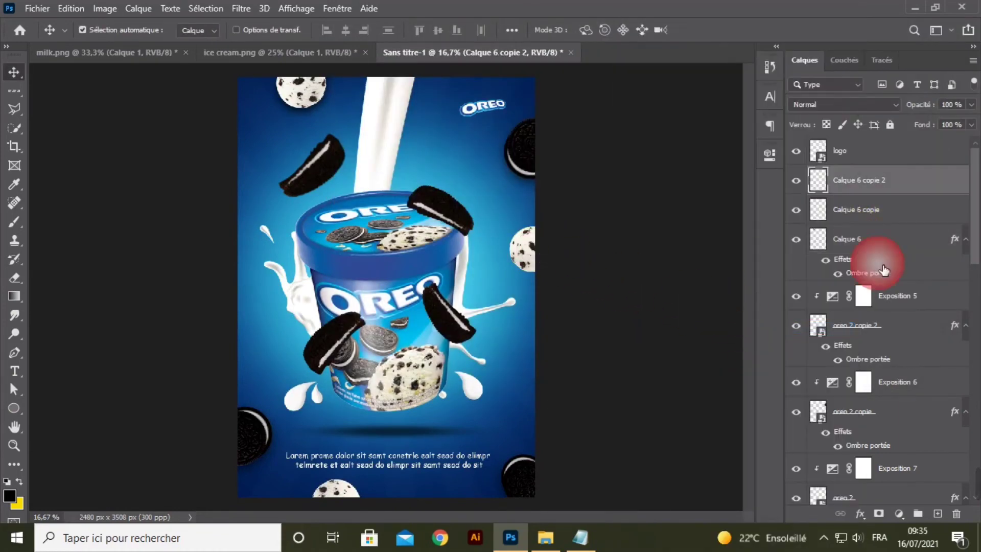
right_click(894, 192)
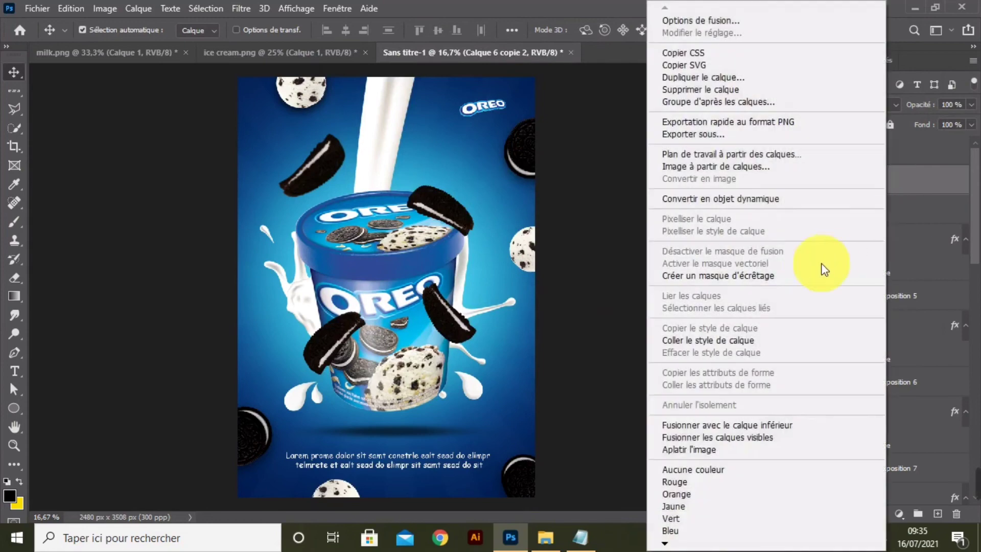
click(749, 341)
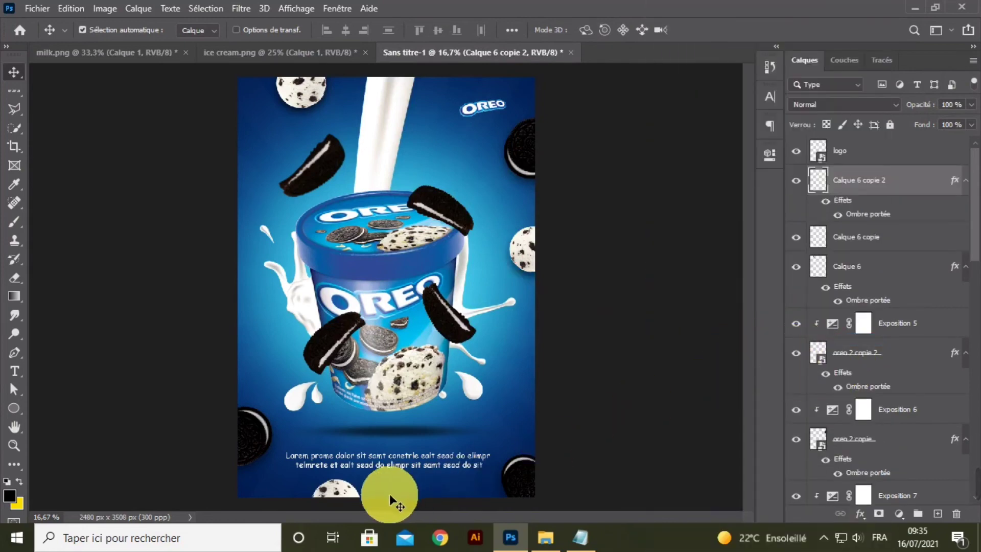
click(350, 488)
right_click(874, 241)
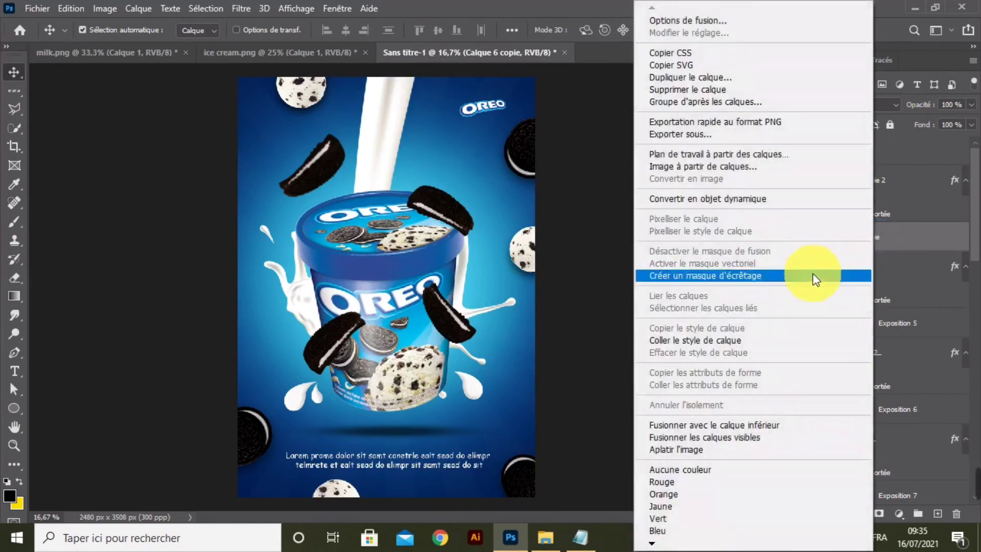
click(730, 339)
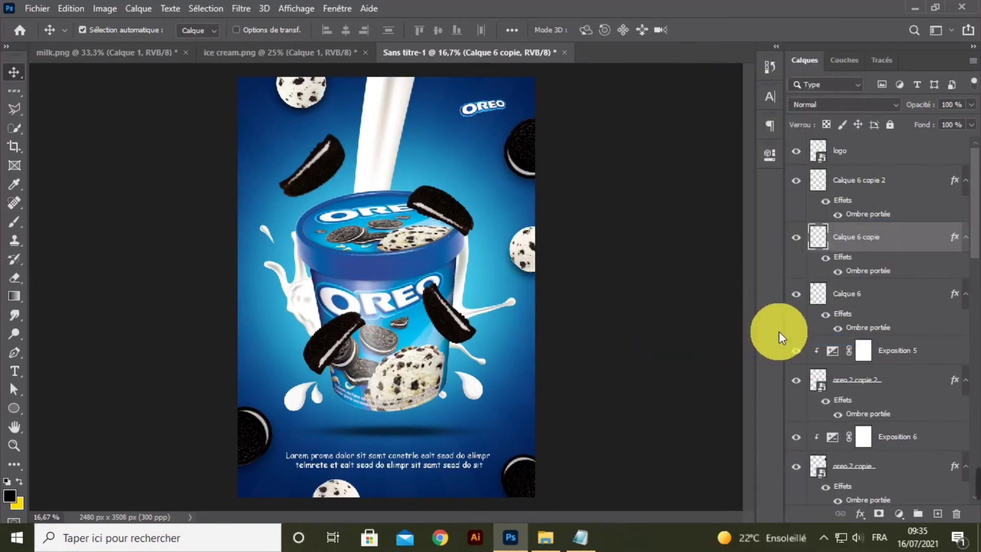
Undo the last layer style paste on the scoop layer Calque 6 copie
key(ctrl+z)
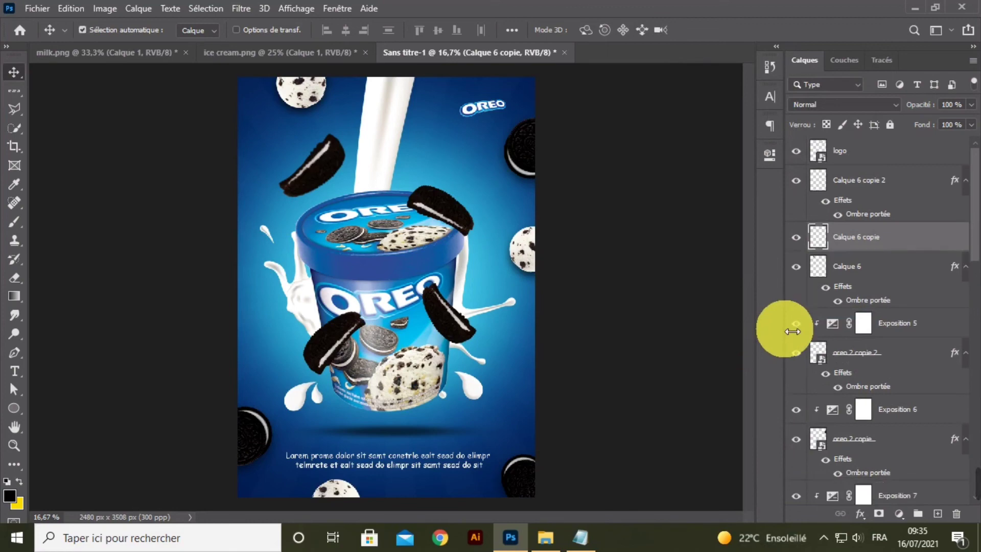
key(ctrl+minus)
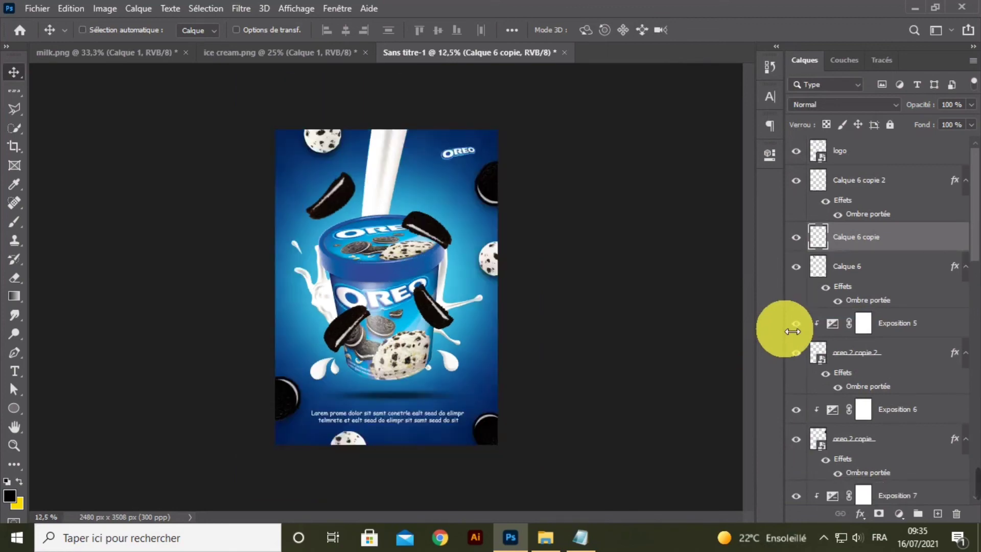
key(ctrl+plus)
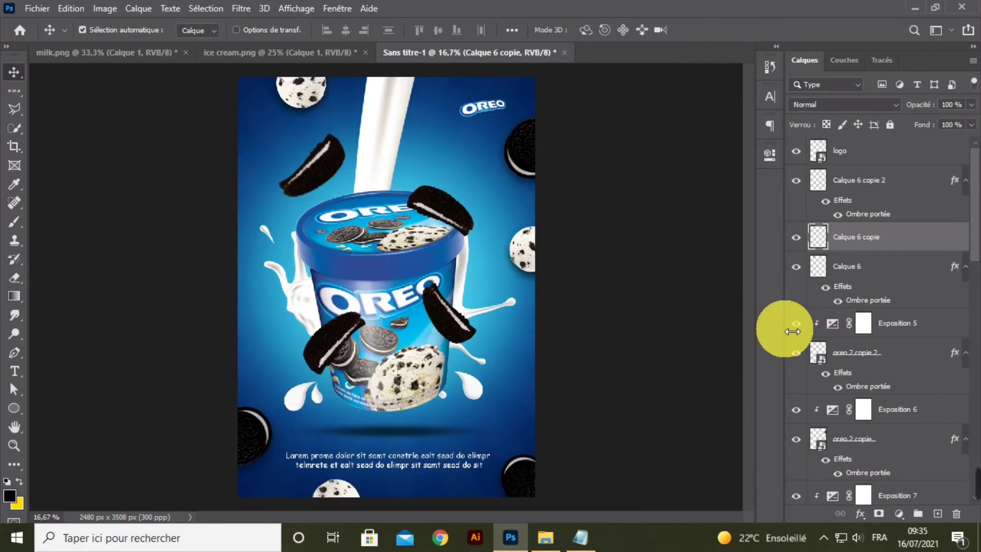
Stamp all visible layers into a new merged layer above the logo layer
click(879, 166)
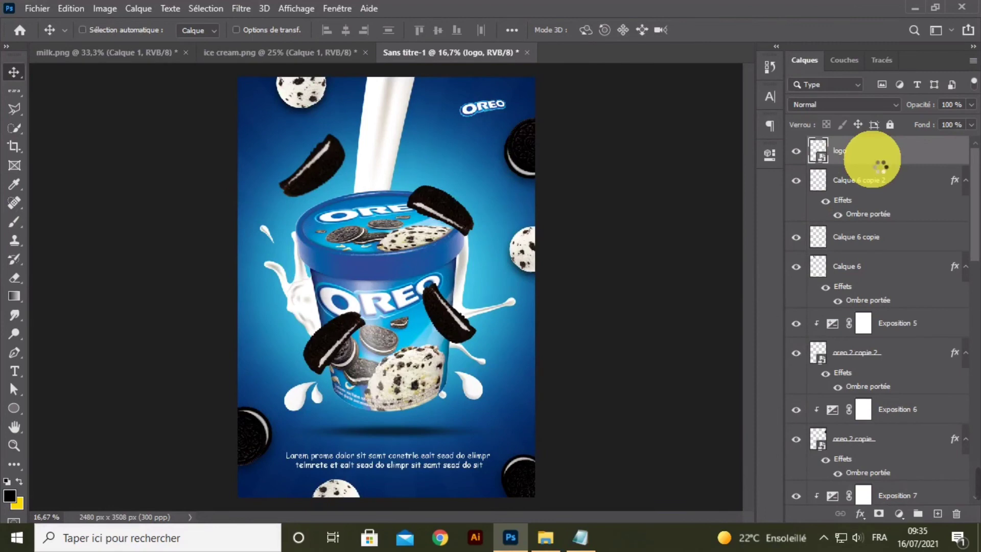
key(ctrl+alt+shift+e)
drag(841, 167, 817, 149)
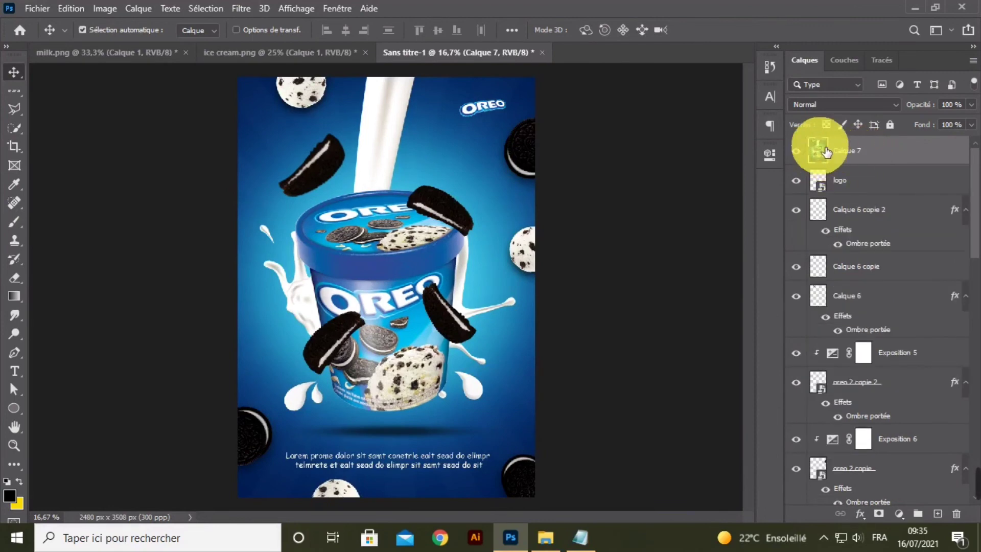
Open the merged layer in the Camera Raw filter and set exposure to +0.15, contrast to +28 and highlights to -40
click(247, 10)
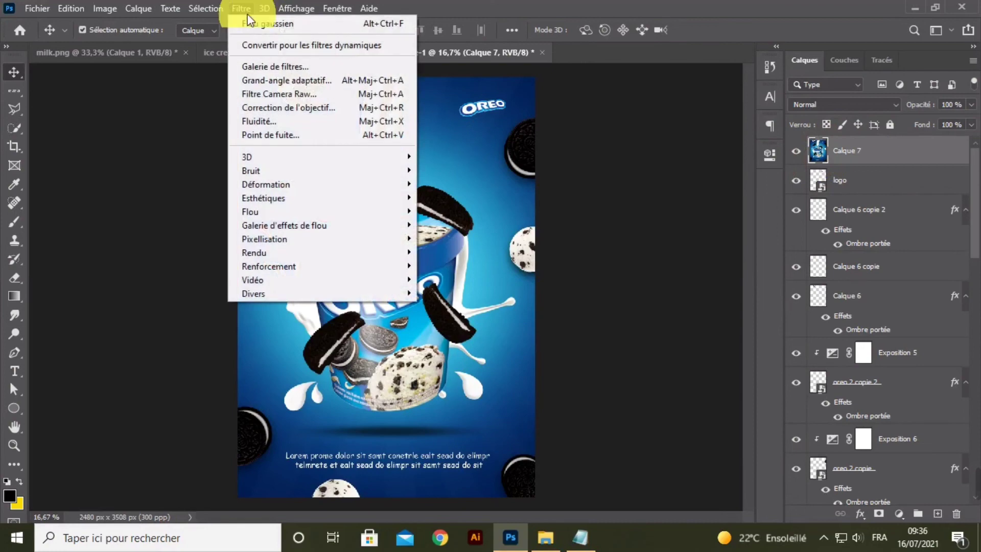
click(277, 97)
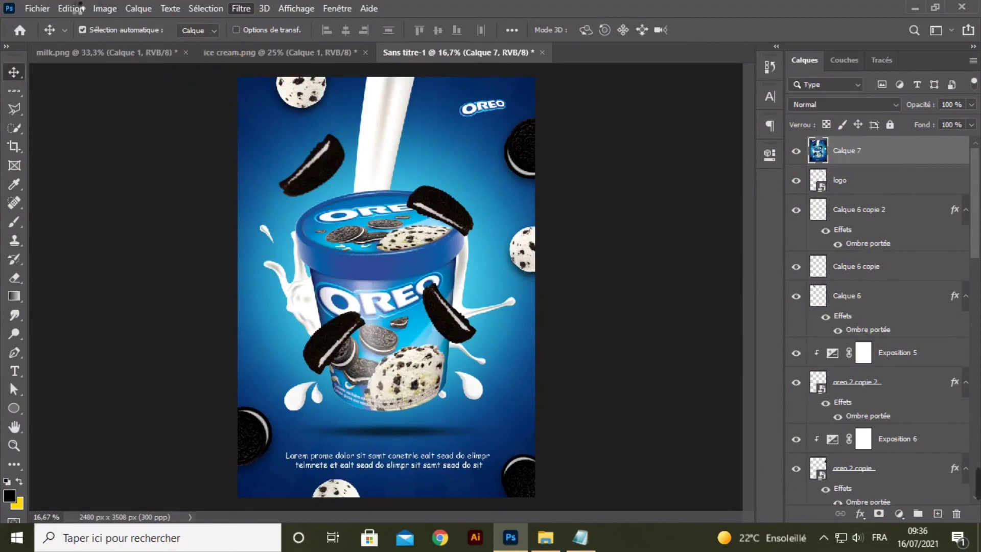
click(211, 130)
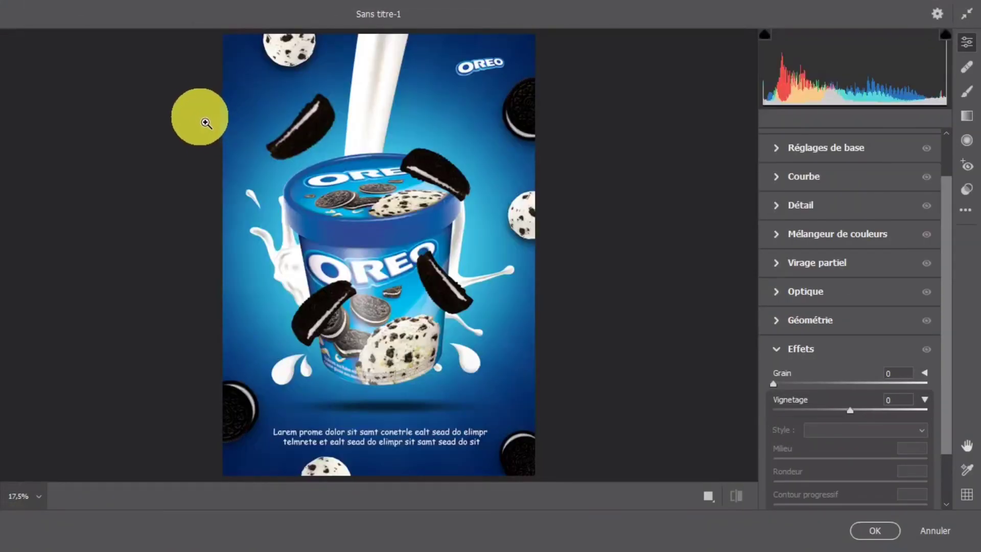
click(204, 118)
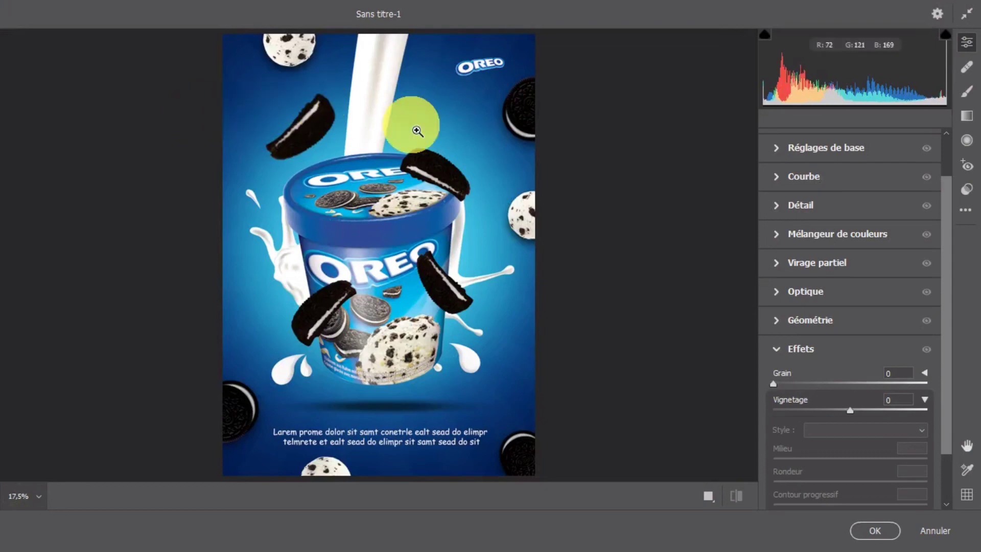
drag(946, 254, 841, 202)
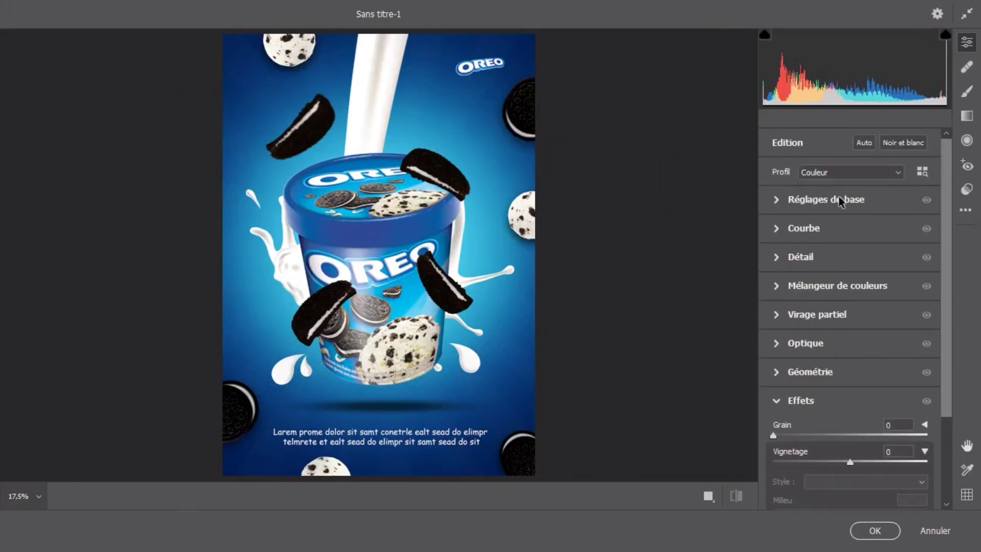
click(778, 201)
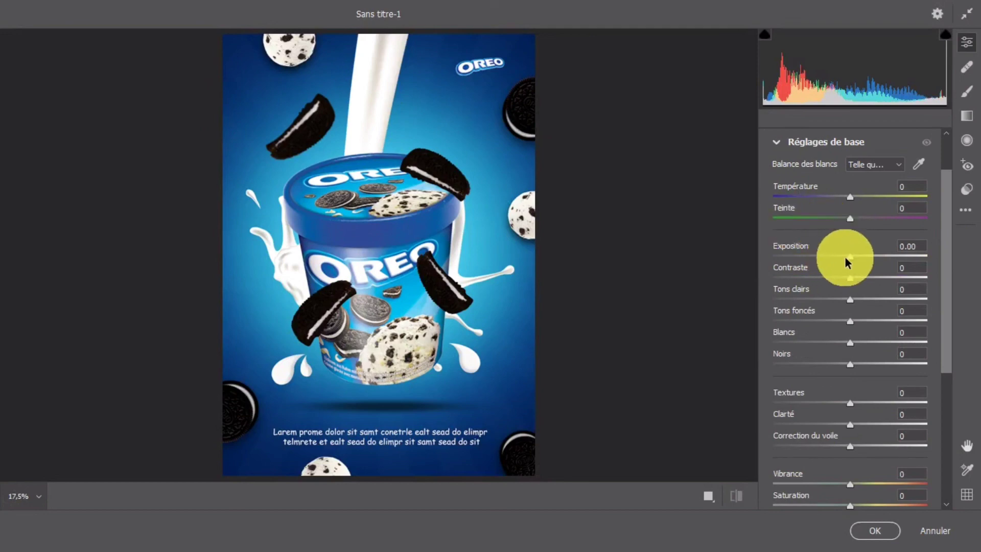
drag(849, 255, 823, 302)
click(852, 283)
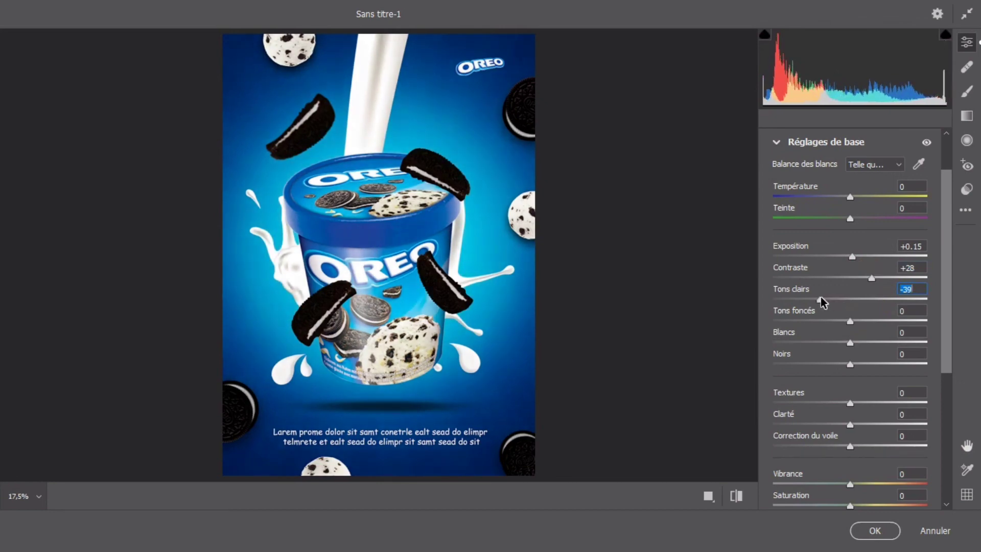
click(822, 302)
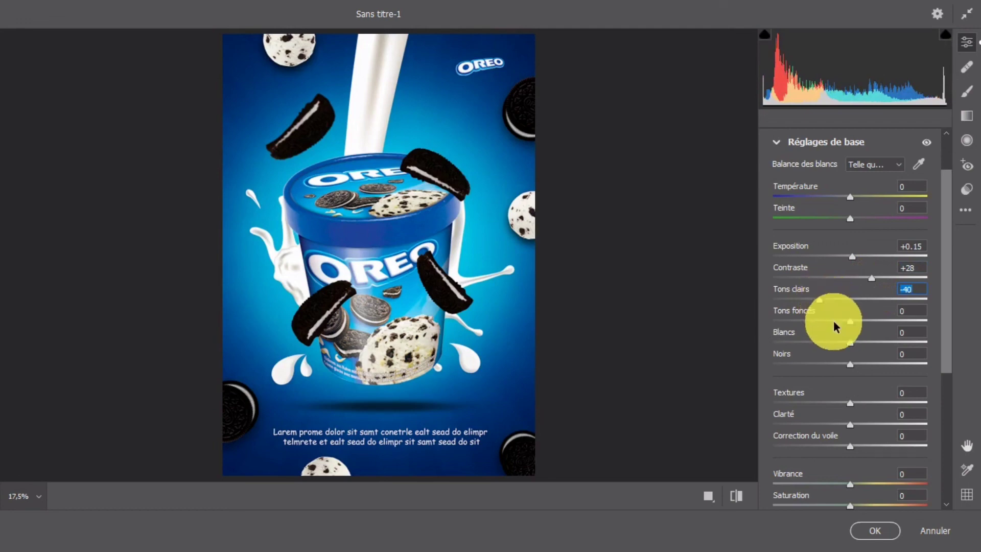
Set the basic adjustments for shadows to -10, whites to -5, blacks to -3 and texture to +6
drag(849, 323, 841, 323)
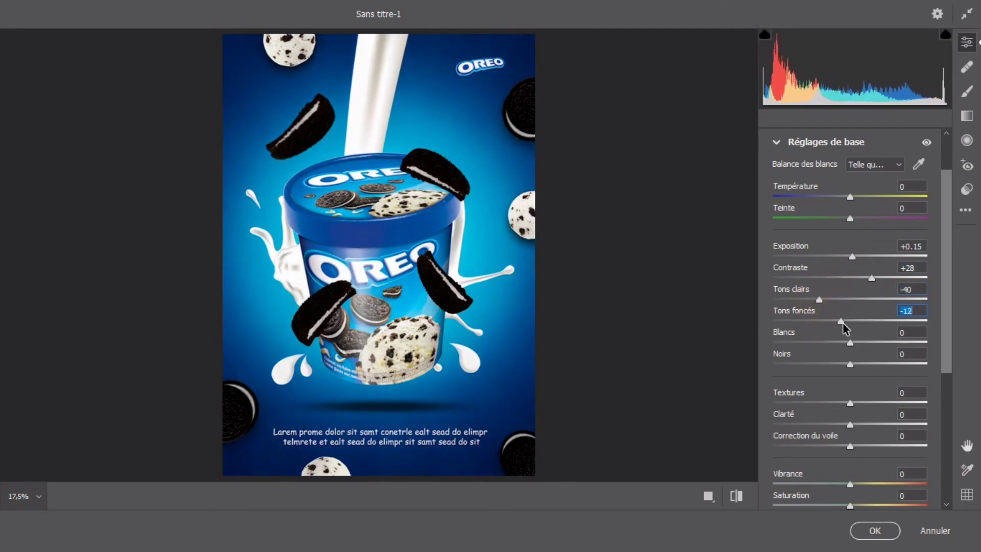
click(843, 329)
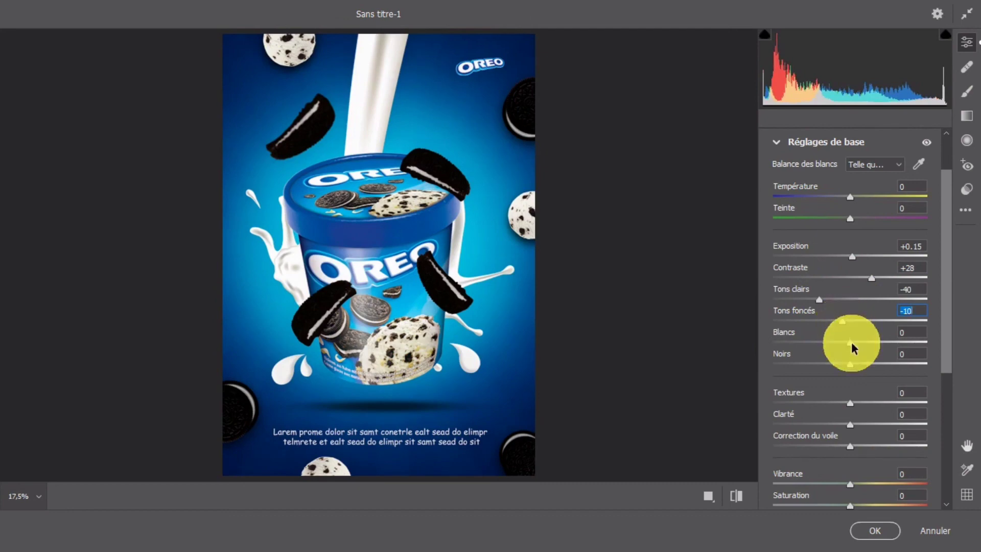
click(856, 339)
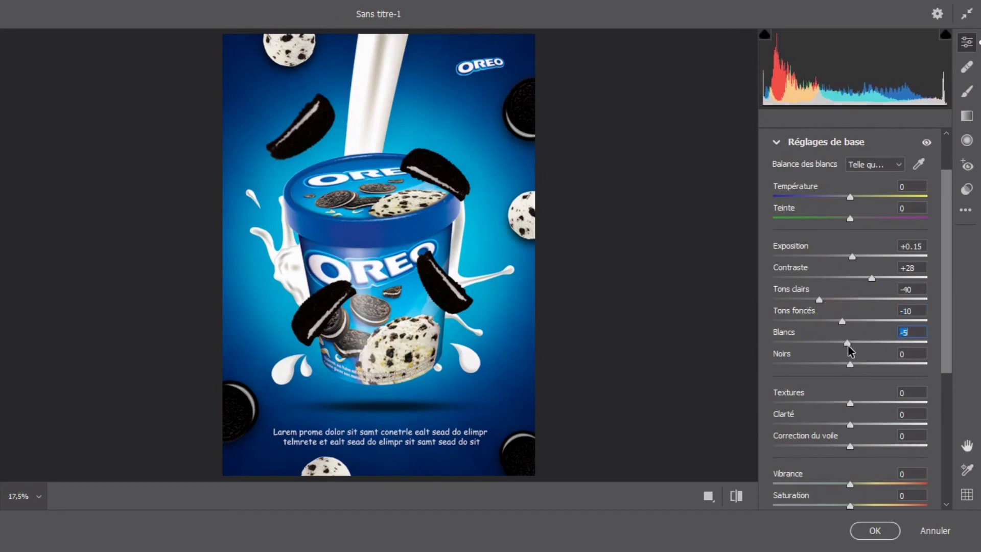
click(848, 346)
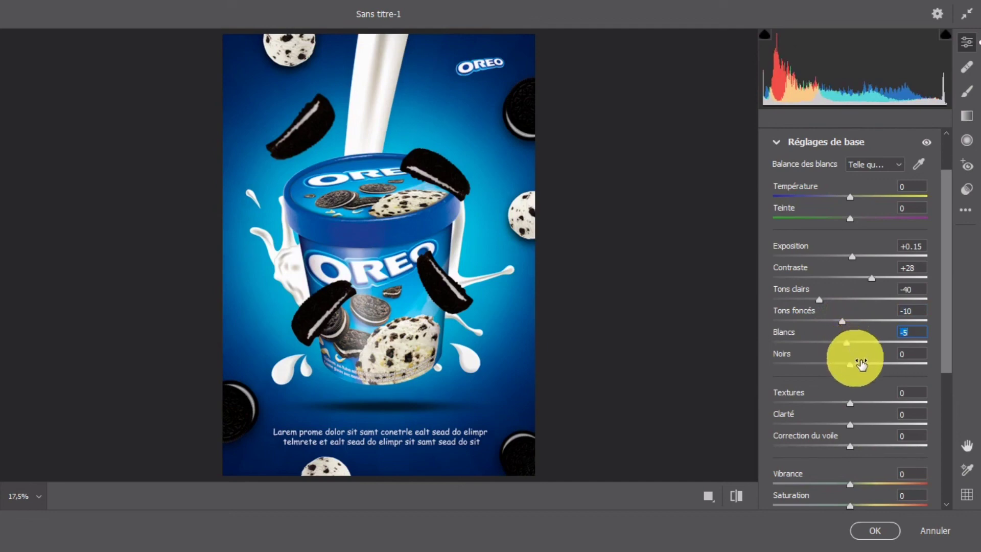
drag(861, 364, 849, 369)
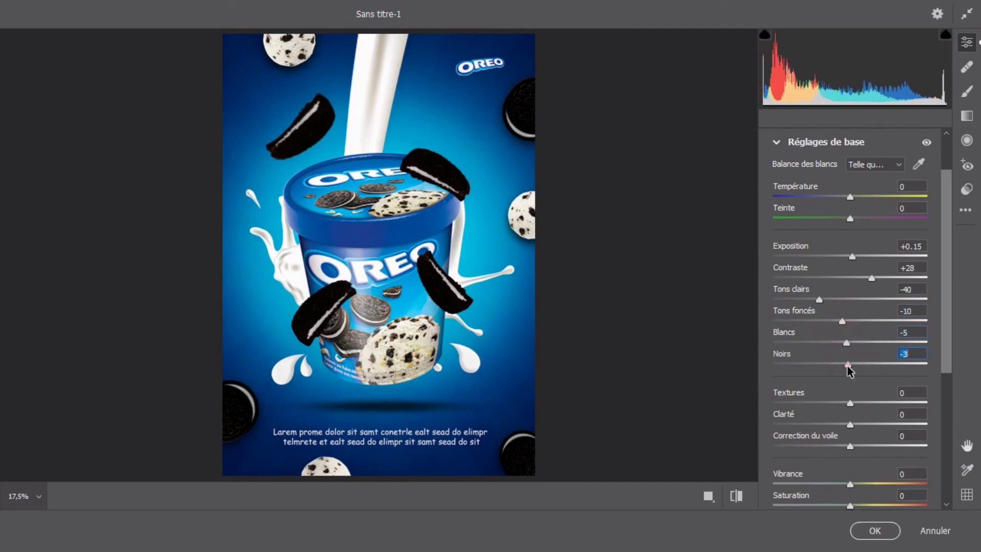
click(848, 365)
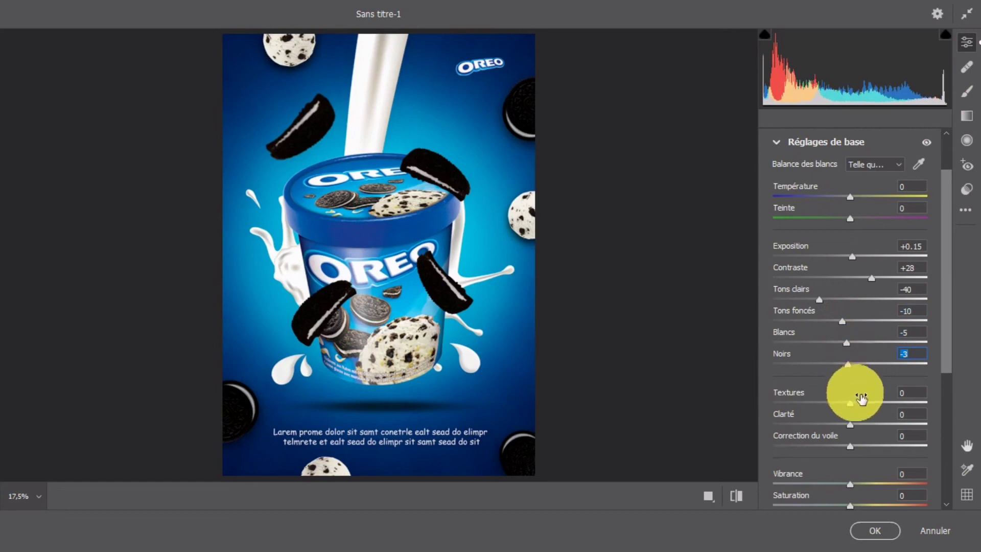
drag(861, 398, 857, 406)
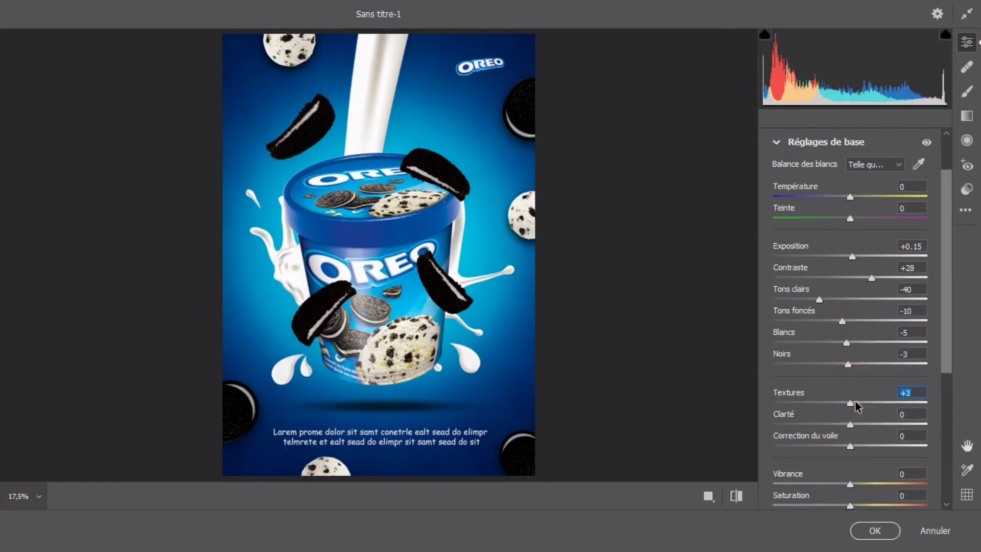
click(856, 406)
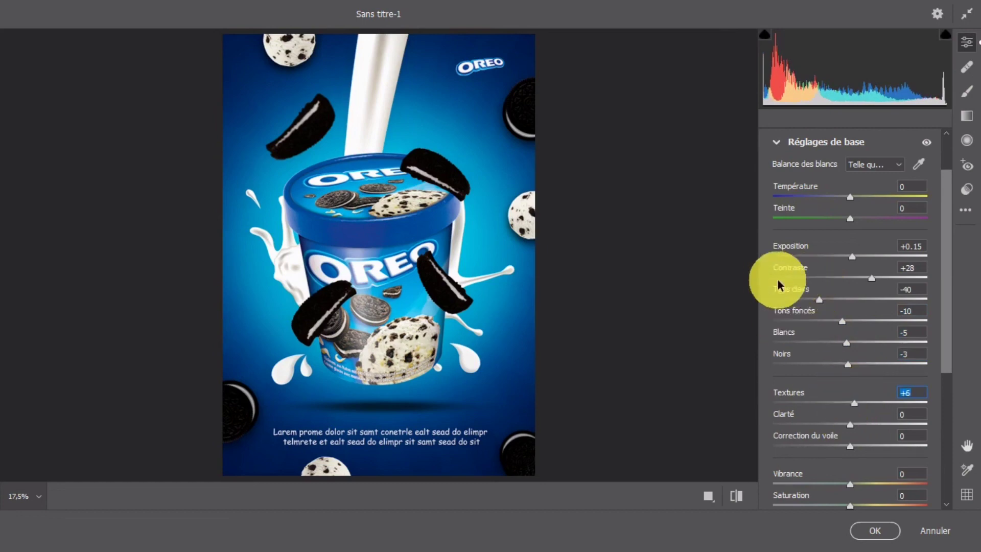
Add a vignette of -6 and grain of 3 in the Camera Raw effects, and apply the filter
scroll(938, 337, down, 5)
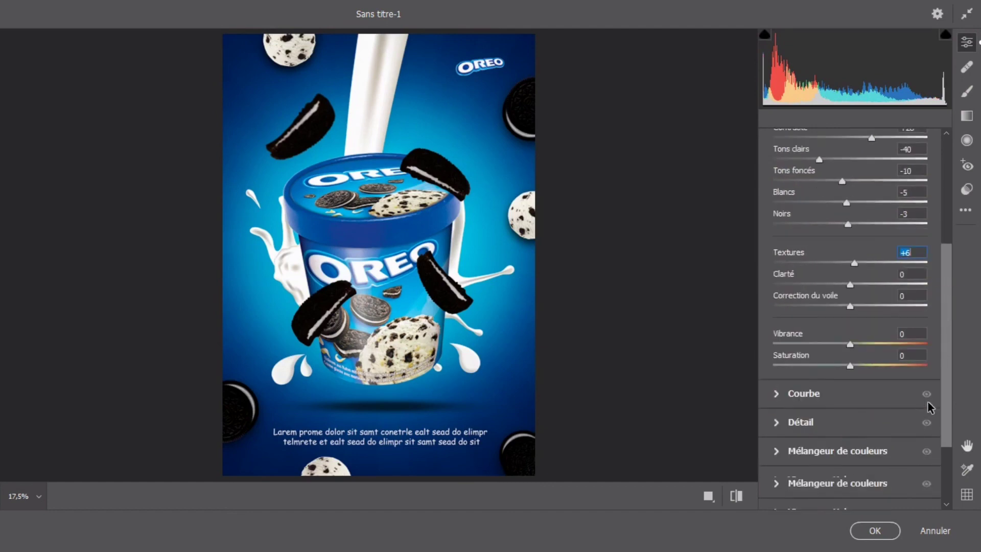
click(777, 465)
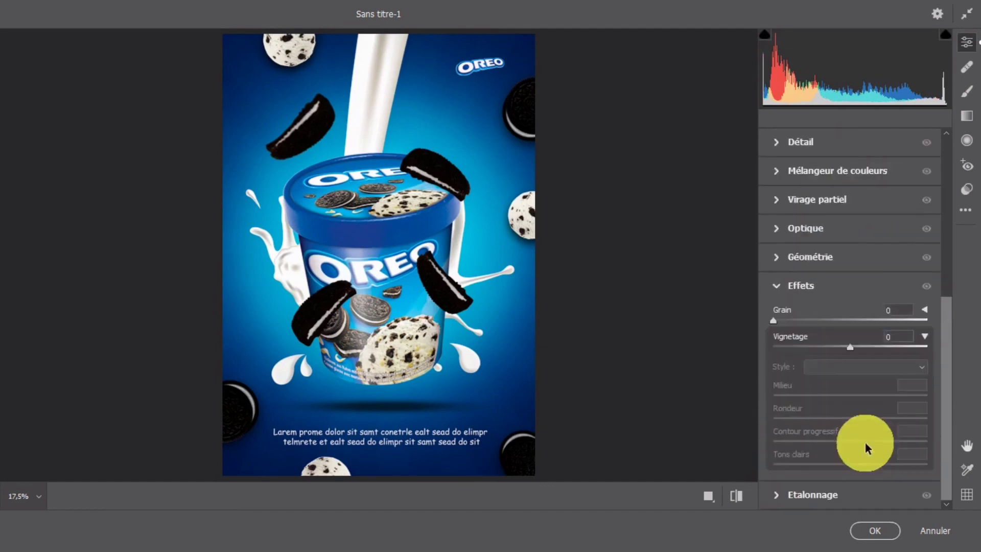
drag(850, 348, 846, 347)
drag(773, 320, 781, 323)
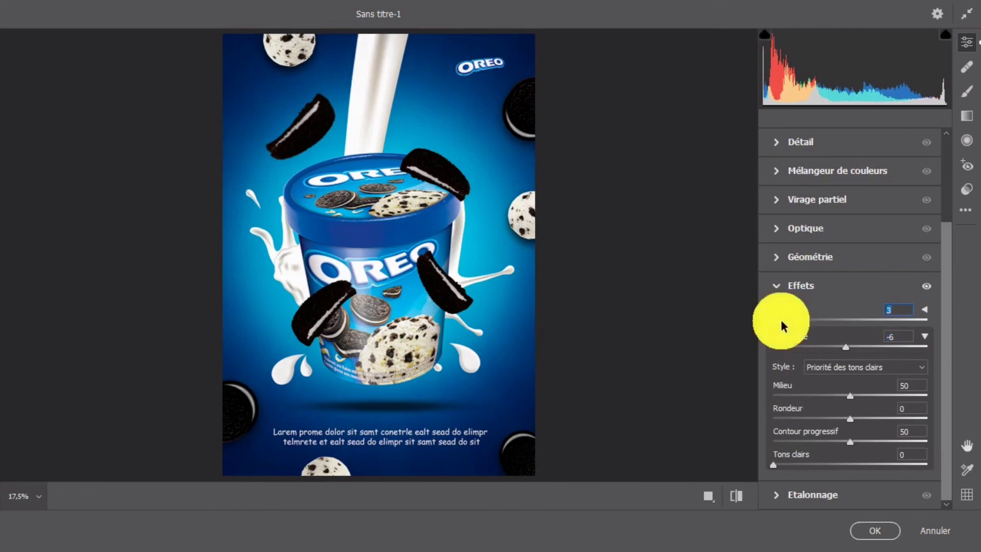
click(871, 532)
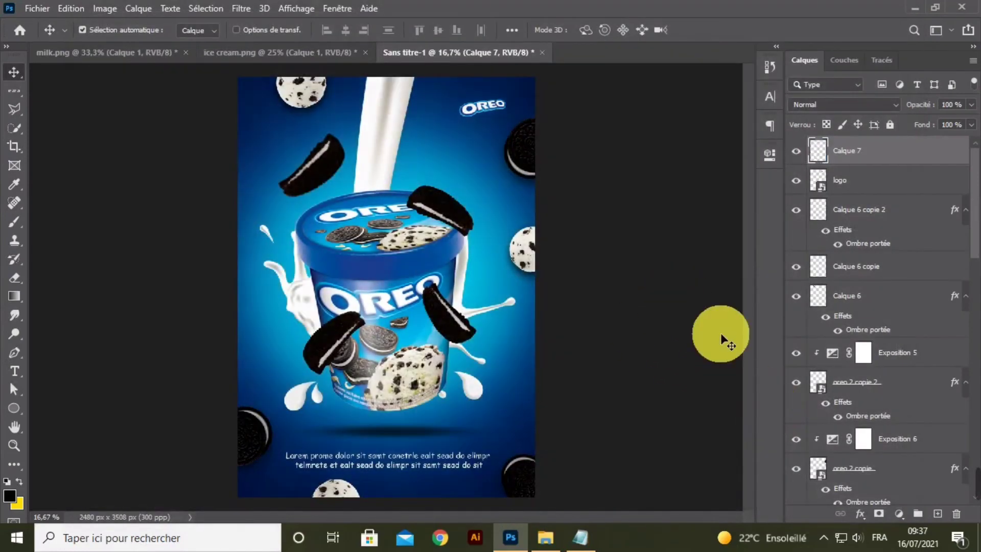
Compare the poster before and after the Camera Raw grading by toggling the merged layer's visibility
click(795, 150)
click(796, 150)
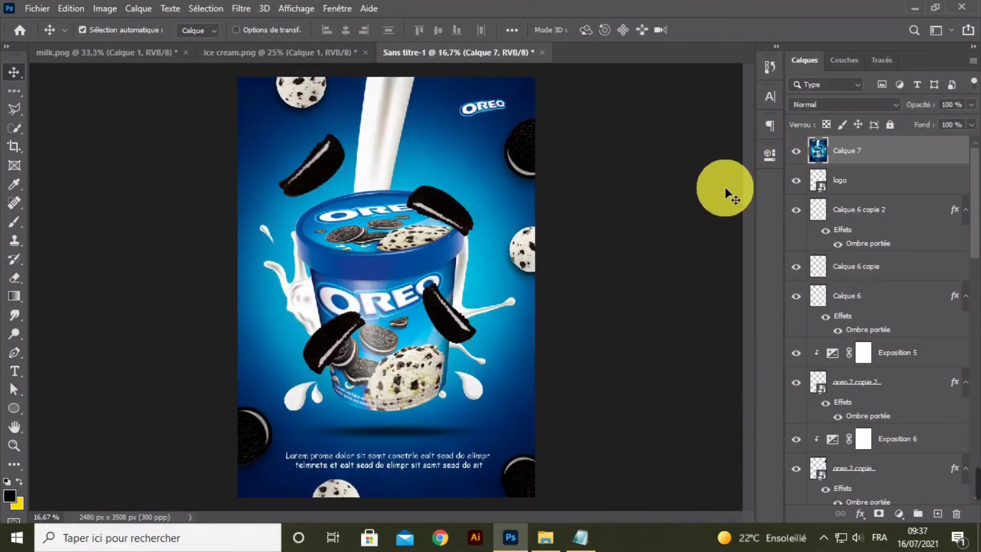
key(ctrl+minus)
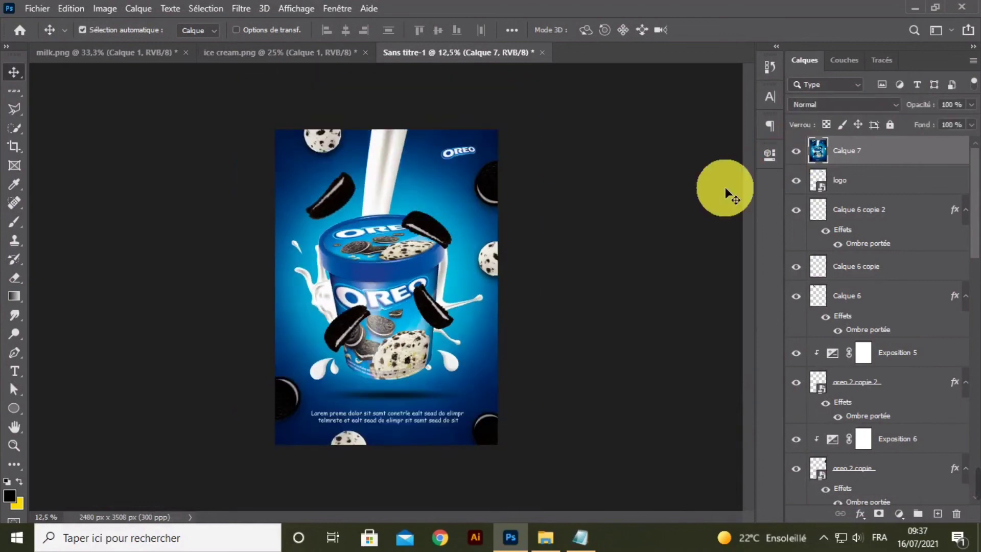
click(797, 156)
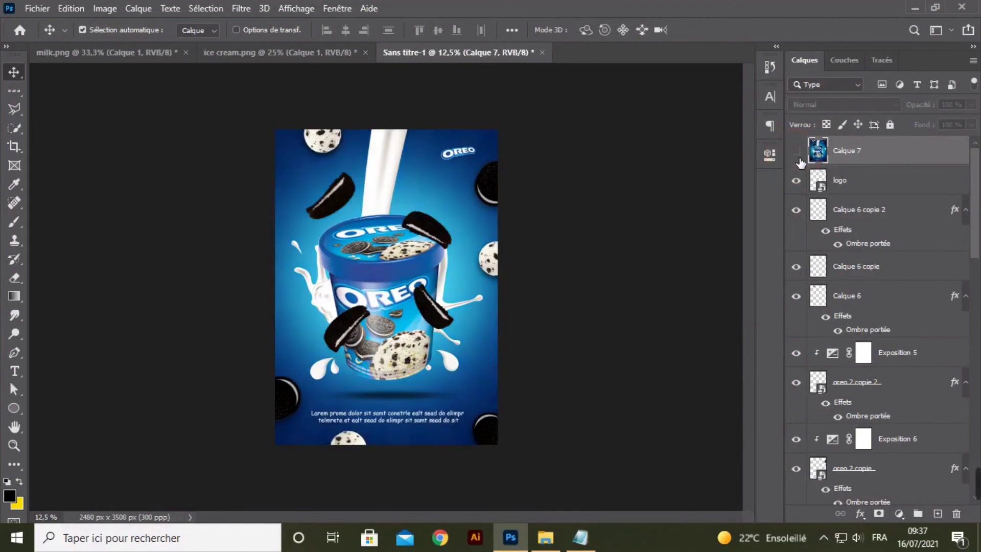
click(798, 157)
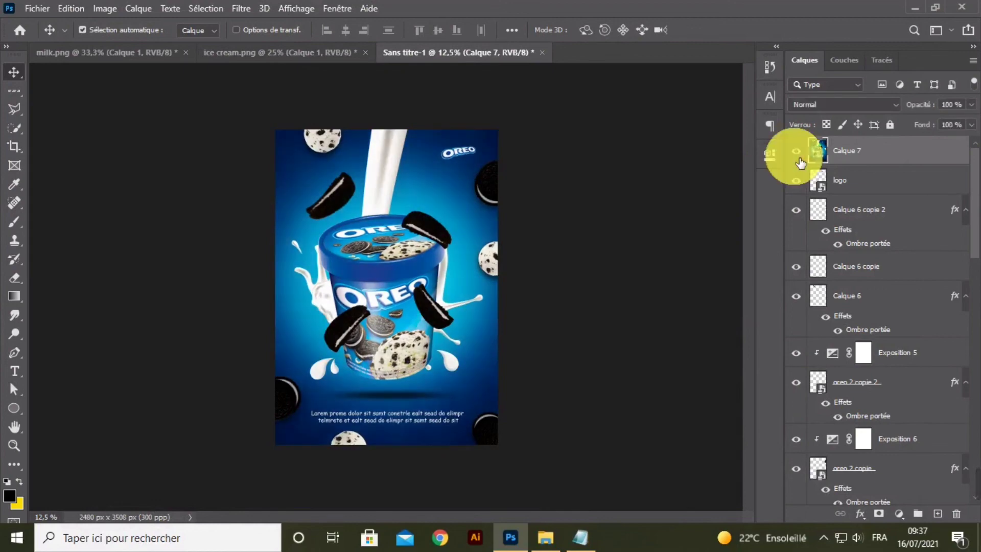
key(ctrl+plus)
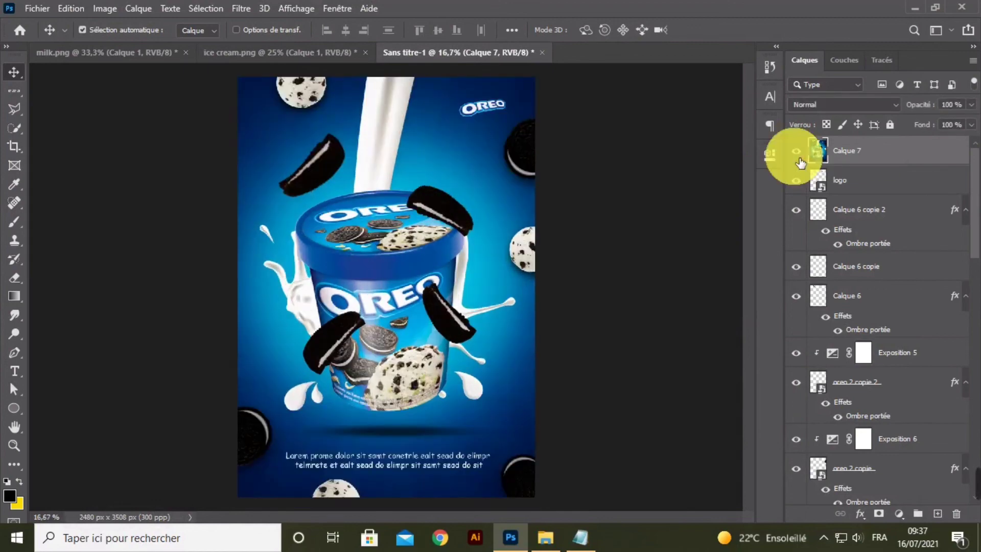